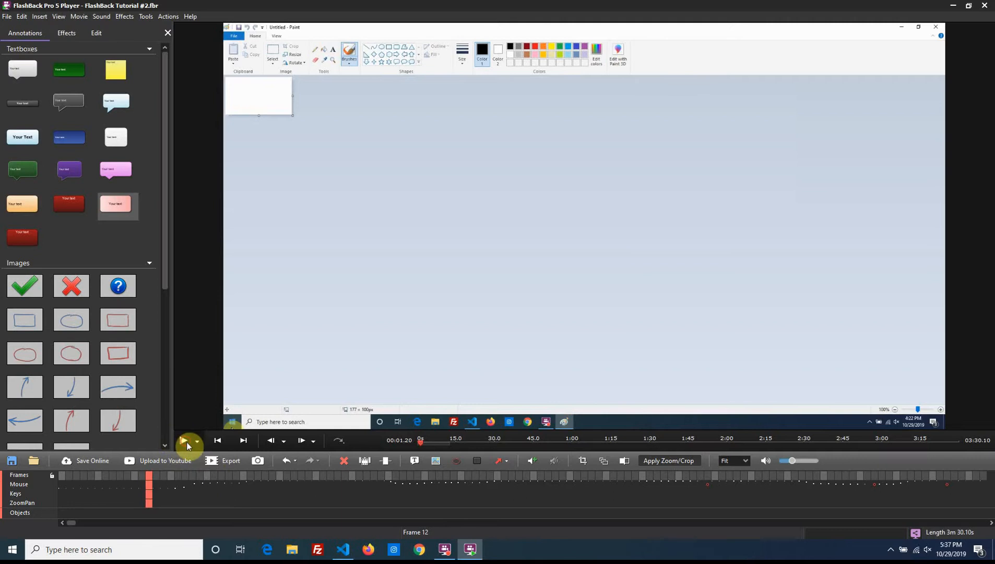
Step: Preview the opening of the movie and delete frames 0–118 from its start
click(182, 440)
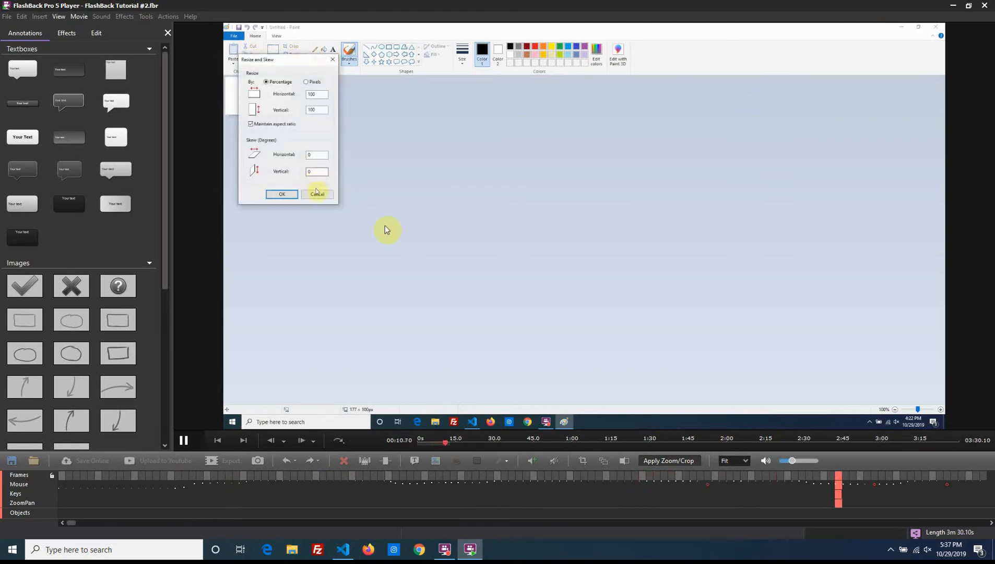
click(182, 444)
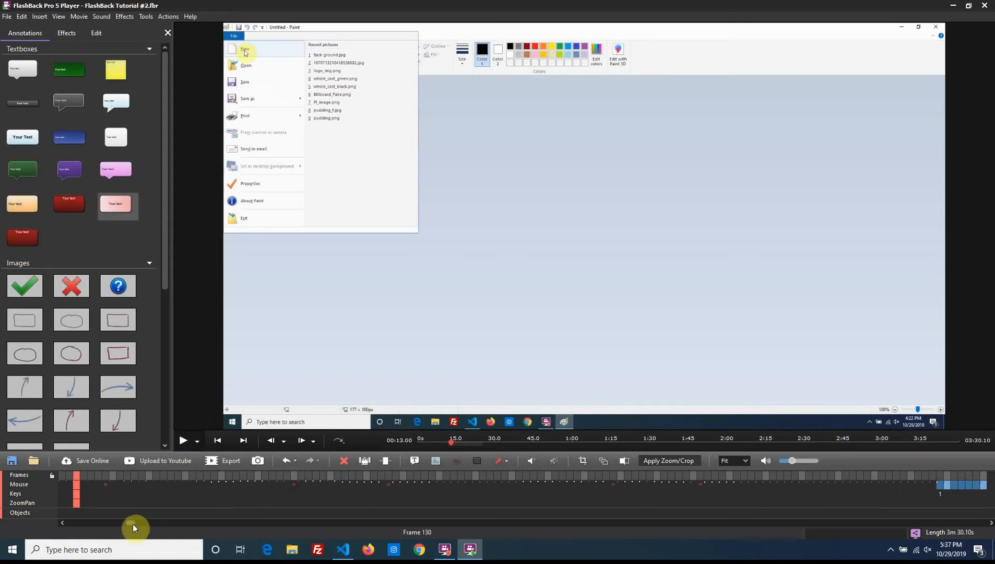
drag(133, 524, 34, 523)
drag(127, 522, 65, 524)
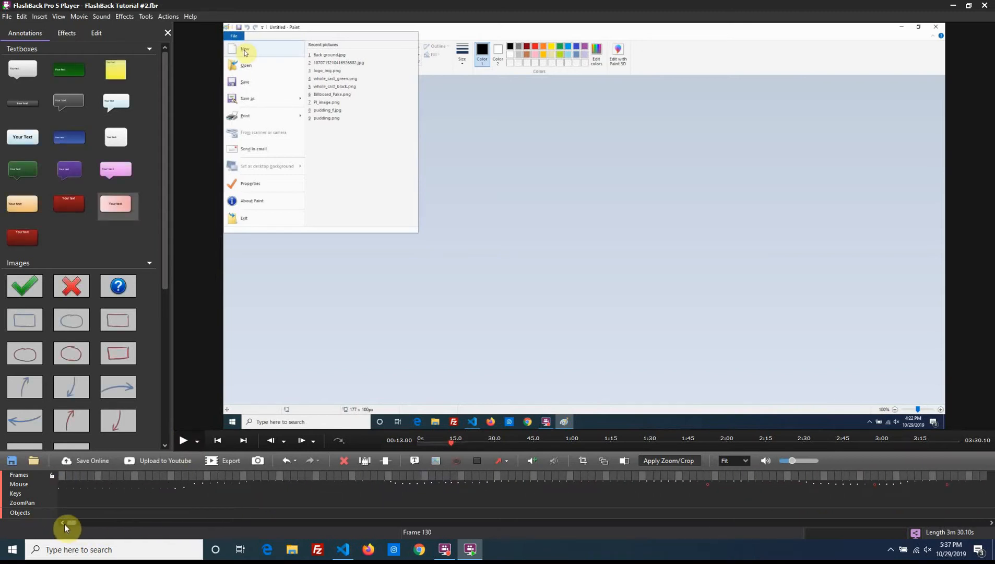
drag(61, 475, 550, 473)
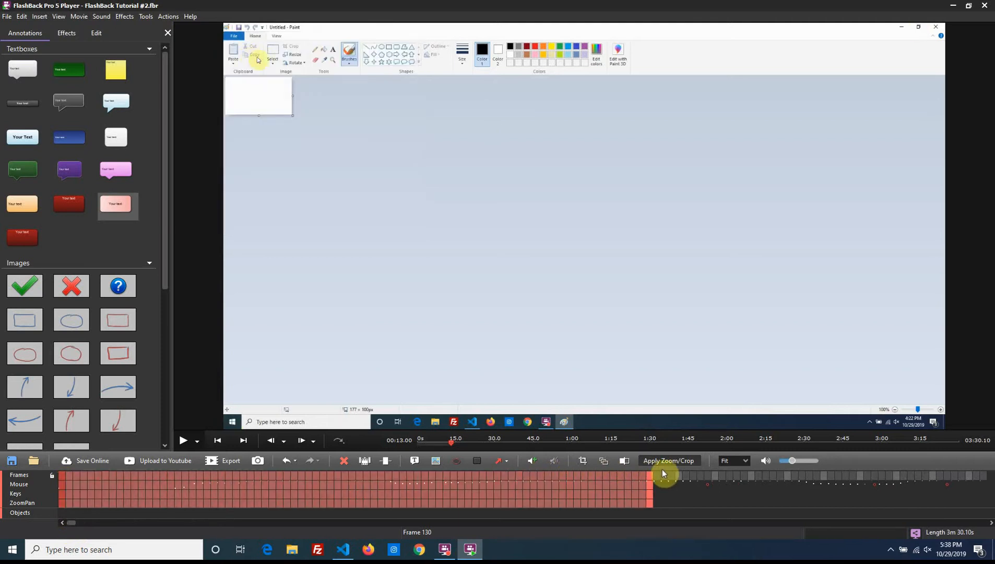
drag(662, 473, 883, 477)
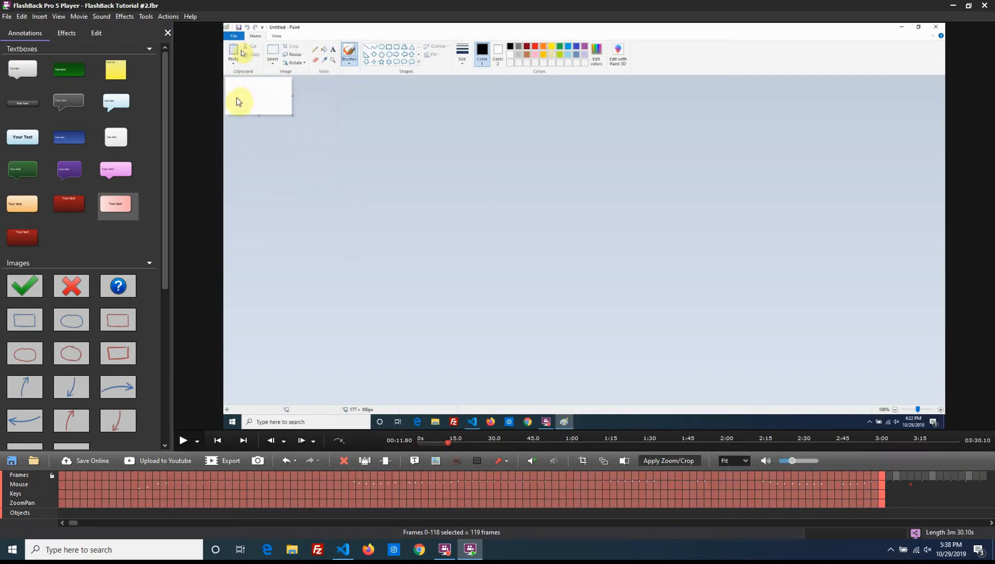
click(341, 463)
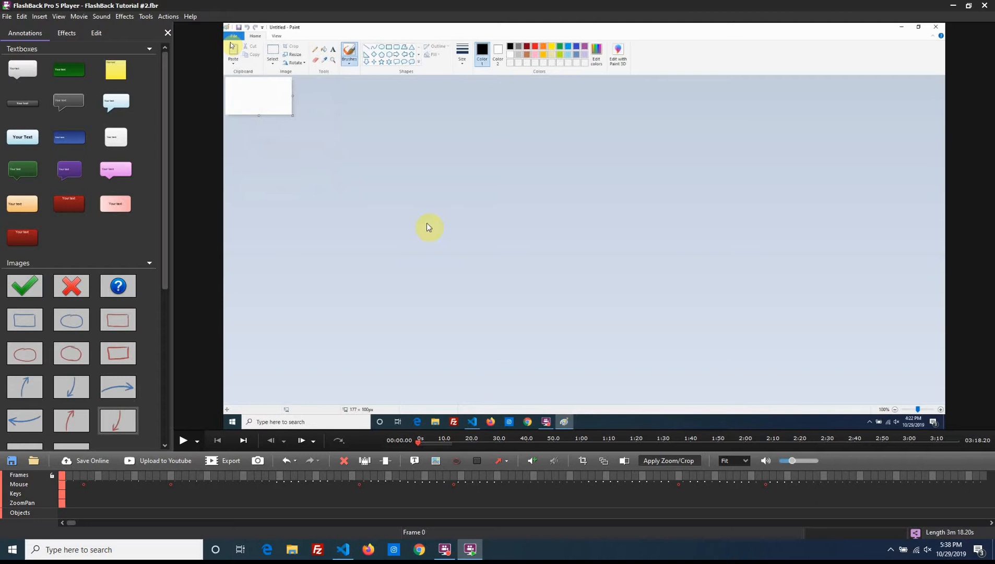
Step: Insert a ZoomPan at frame 0 and frame its zoom area over the upper-left part of the recorded Paint window, covering the open File menu
click(603, 463)
click(485, 400)
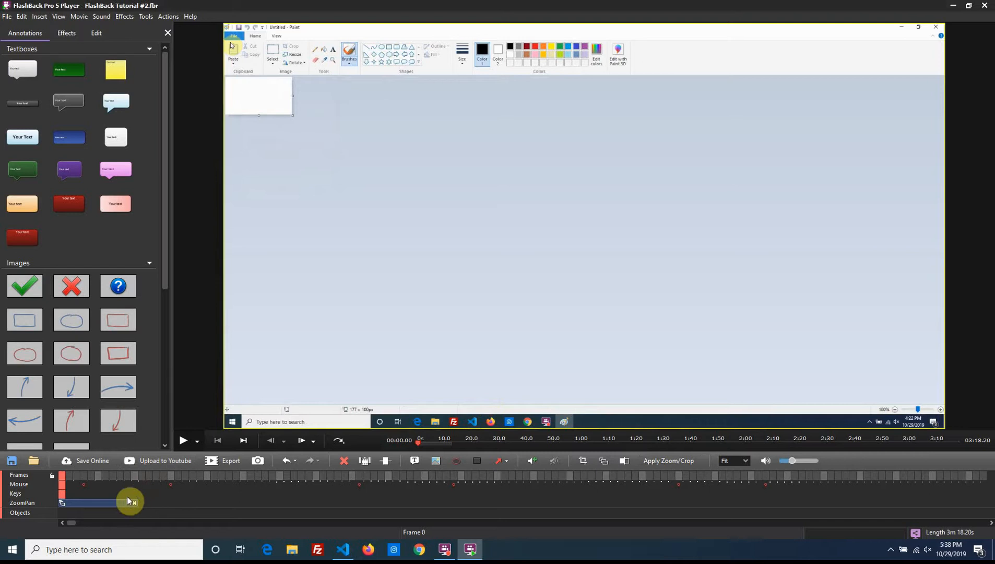
click(142, 475)
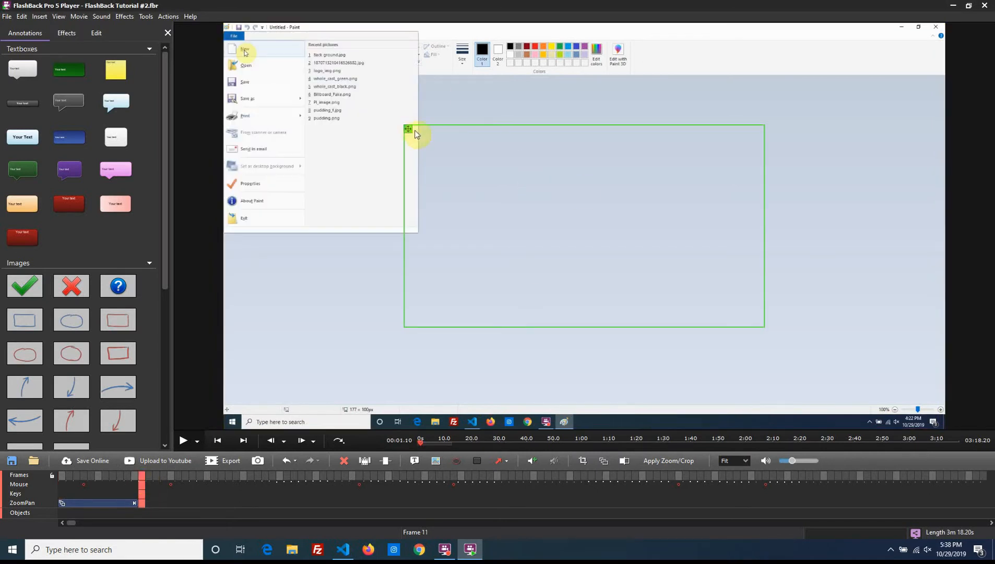
drag(414, 130, 216, 27)
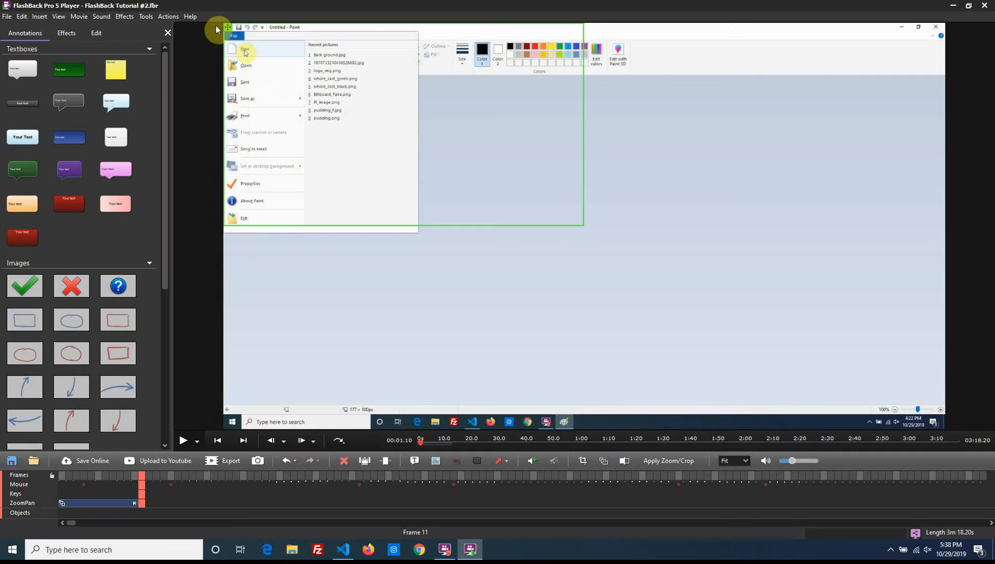
drag(585, 225, 656, 249)
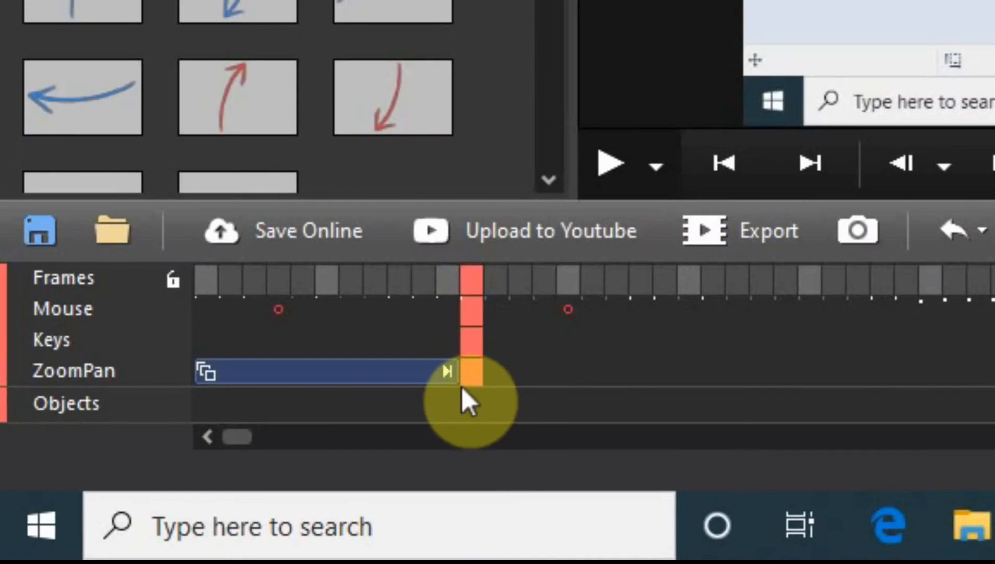
Step: Shorten the ZoomPan transition to a single frame at frame 0 and show the zoom applied in the preview
click(452, 369)
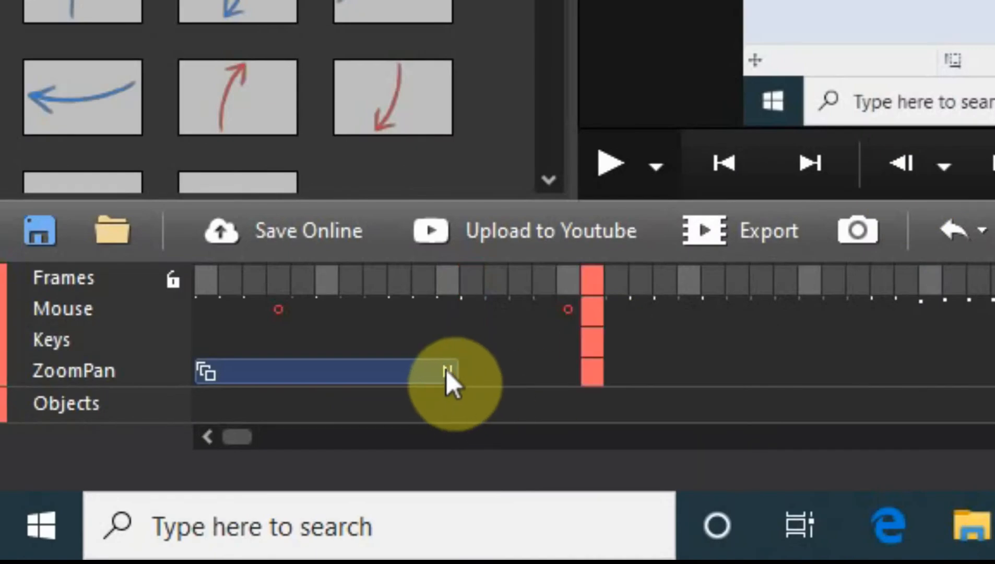
click(446, 370)
mouse_move(448, 370)
mouse_down()
mouse_move(230, 386)
mouse_move(203, 385)
mouse_move(205, 374)
mouse_up()
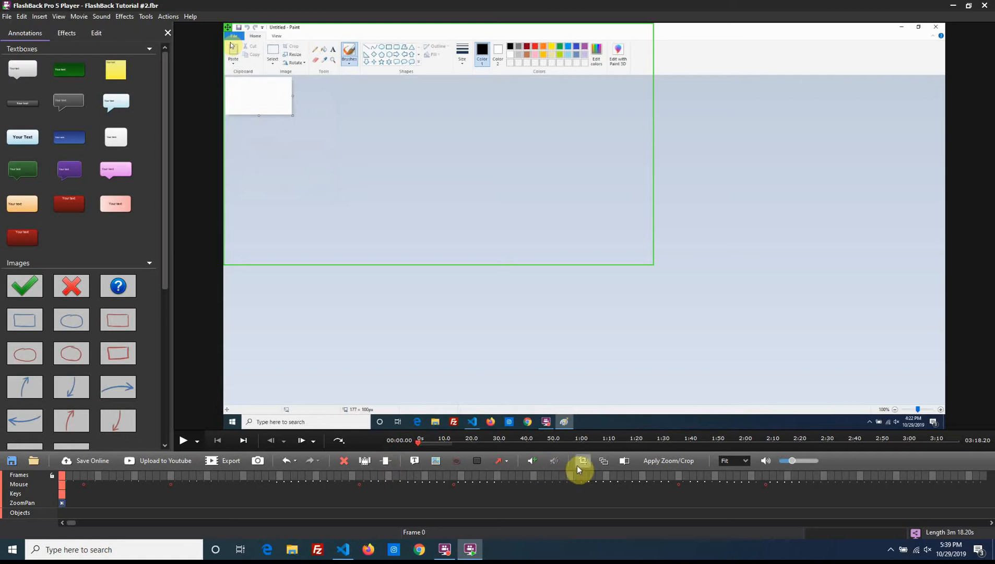
click(664, 463)
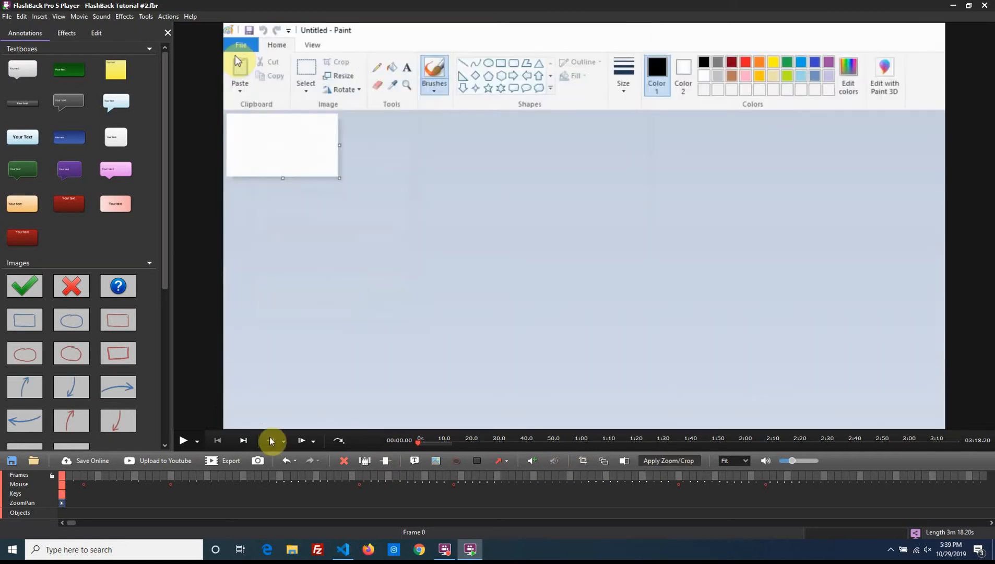
Step: Play the zoomed movie to find idle stretches and delete frames 61–72
click(185, 442)
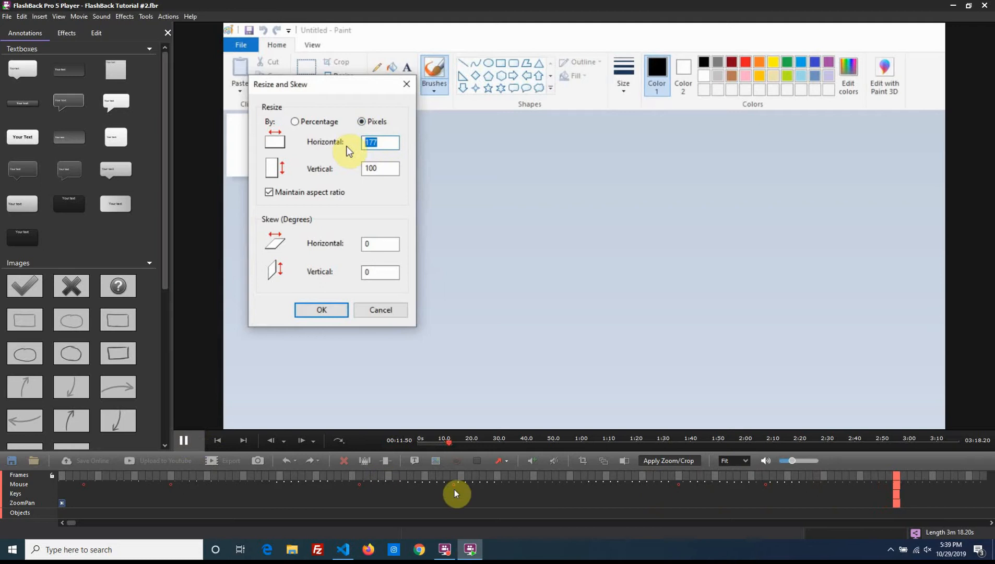
click(510, 477)
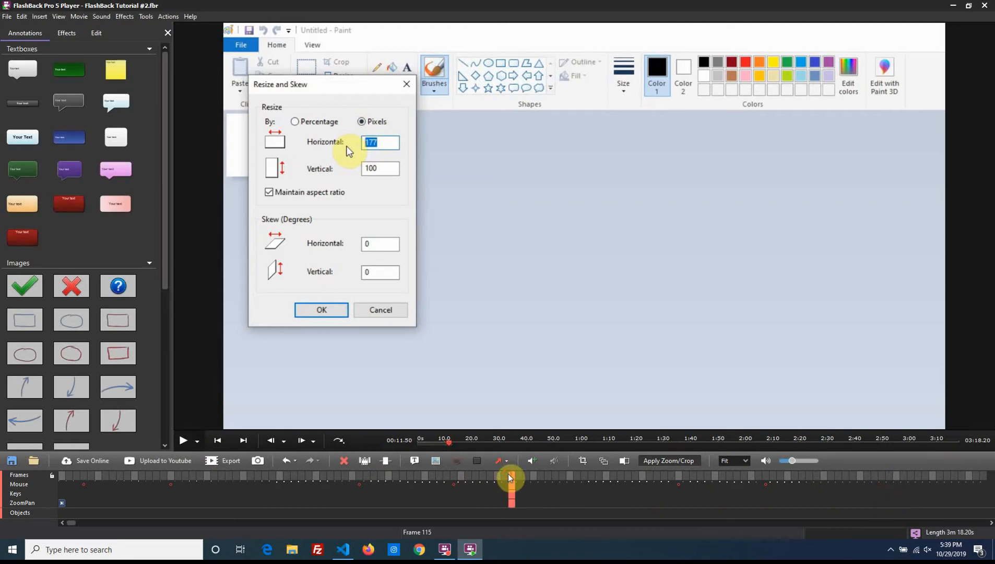
drag(510, 475, 651, 464)
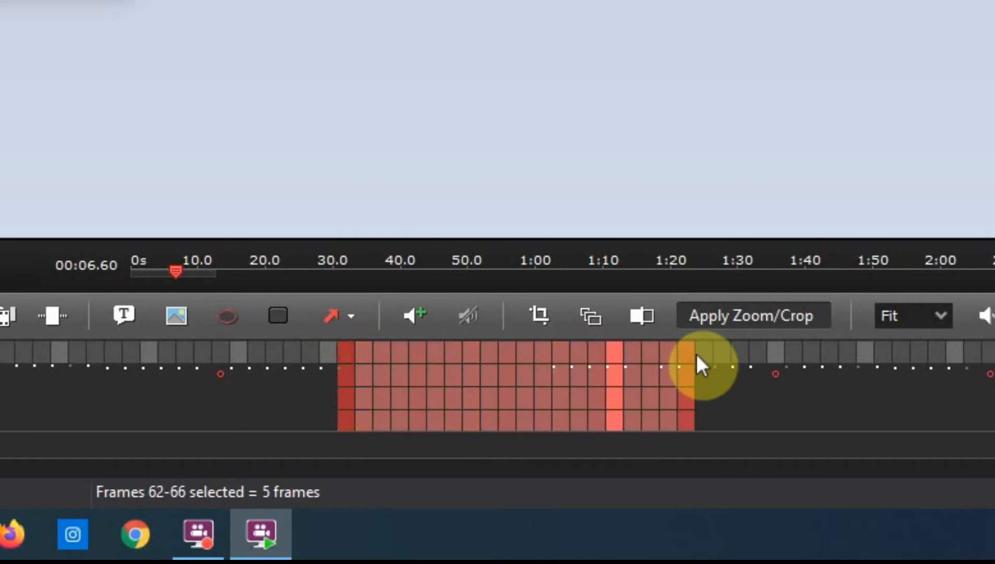
drag(698, 356, 540, 363)
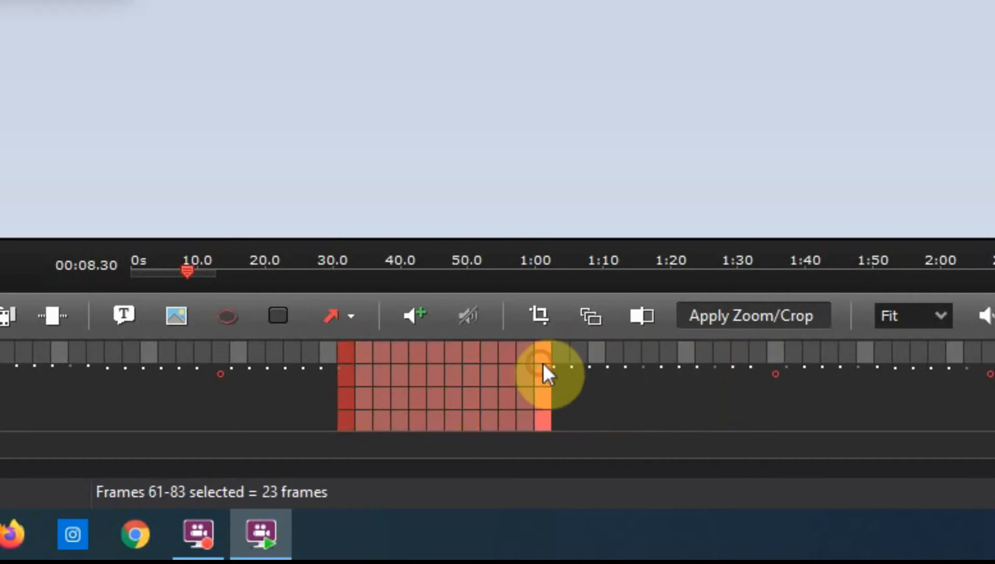
click(542, 362)
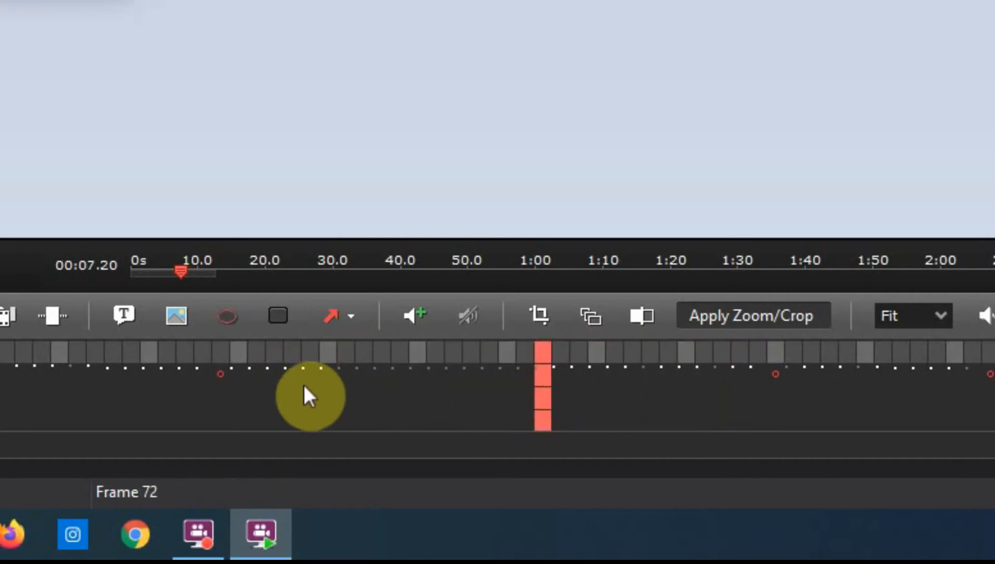
click(343, 351)
drag(351, 348, 545, 361)
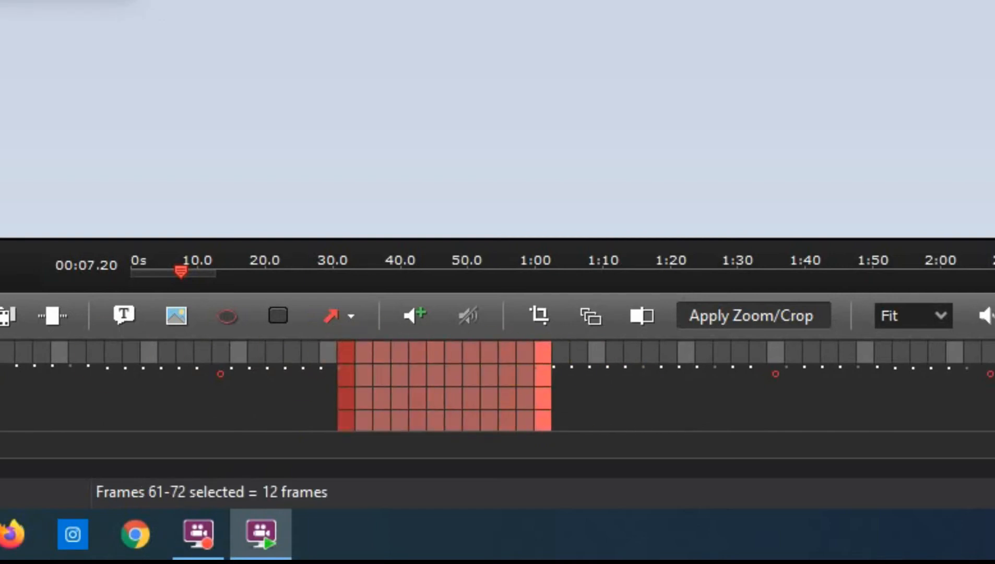
click(213, 413)
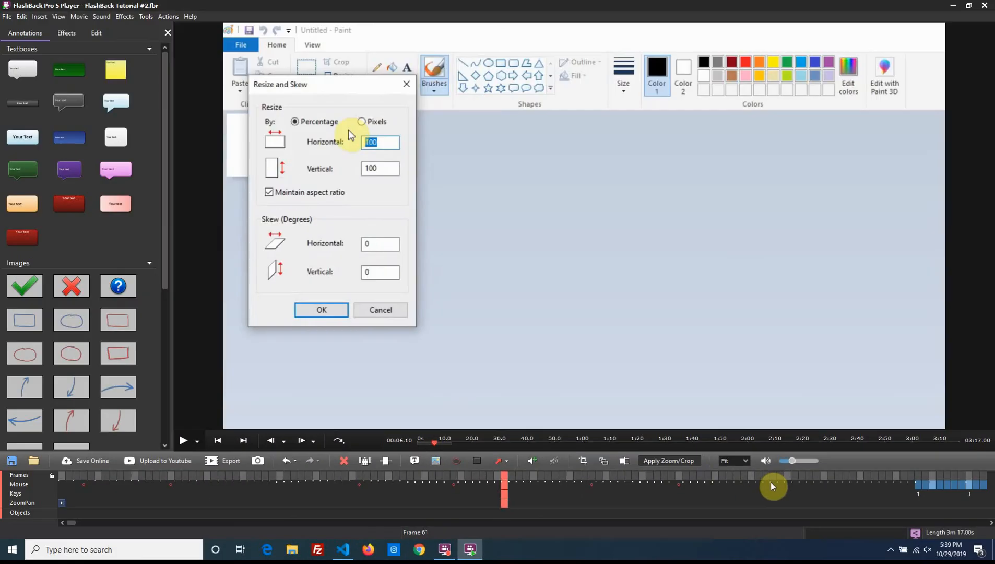
Step: Delete the four frames starting at frame 78, just after Pixels is chosen in the recorded Resize and Skew dialog
click(724, 476)
click(590, 477)
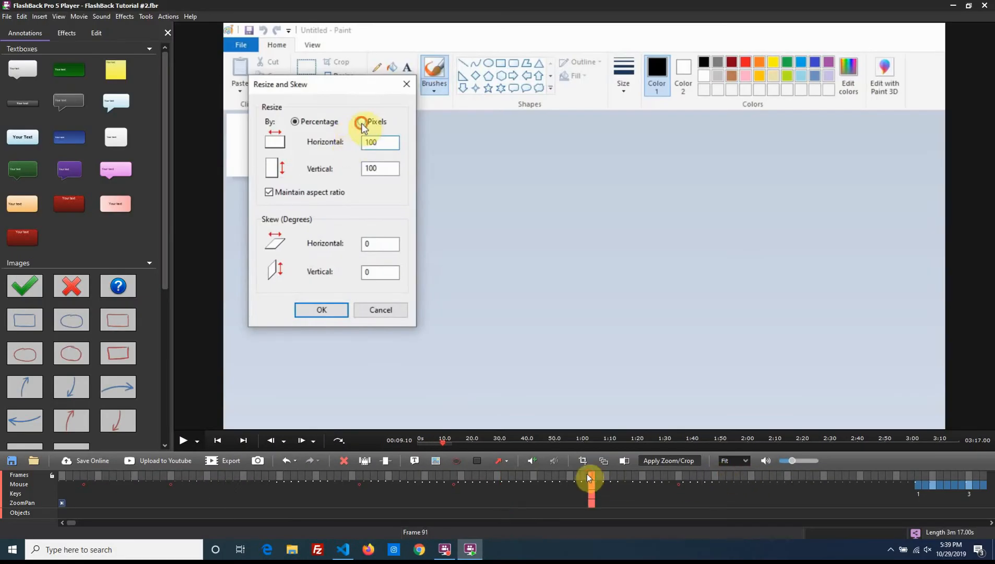
click(681, 476)
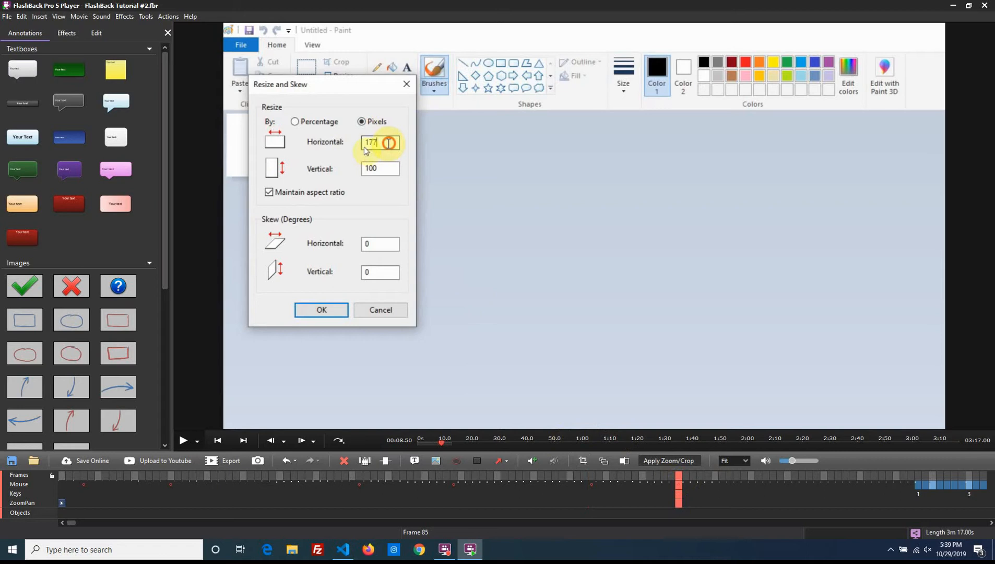
drag(627, 477, 653, 476)
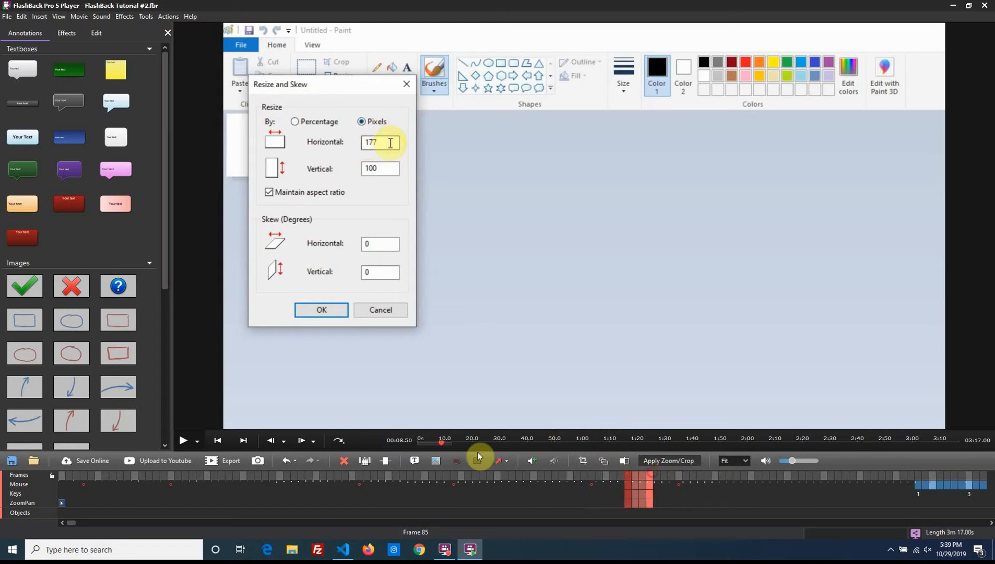
click(345, 460)
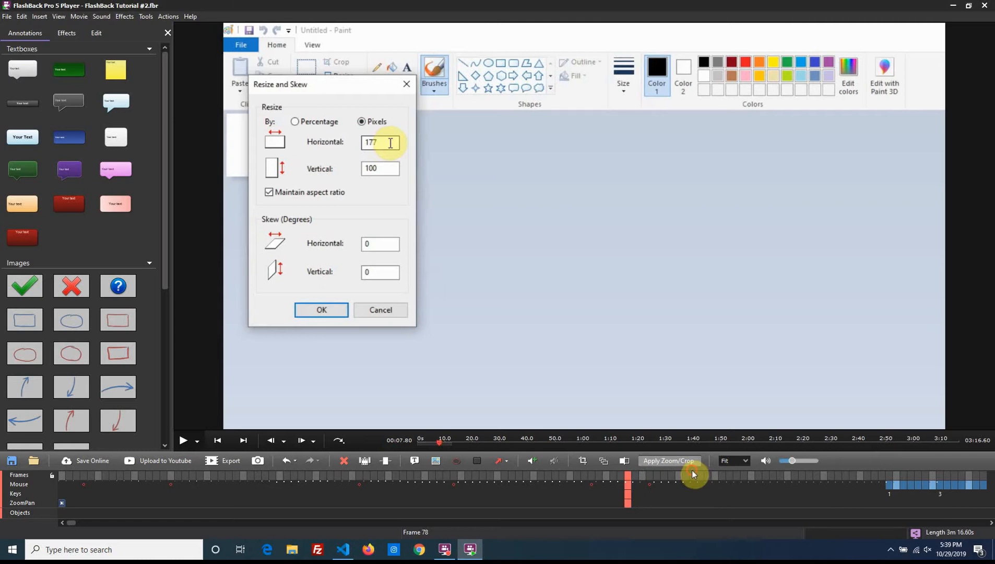
Step: Delete frames 87–112, the idle stretch before the recorded width value is entered
click(692, 475)
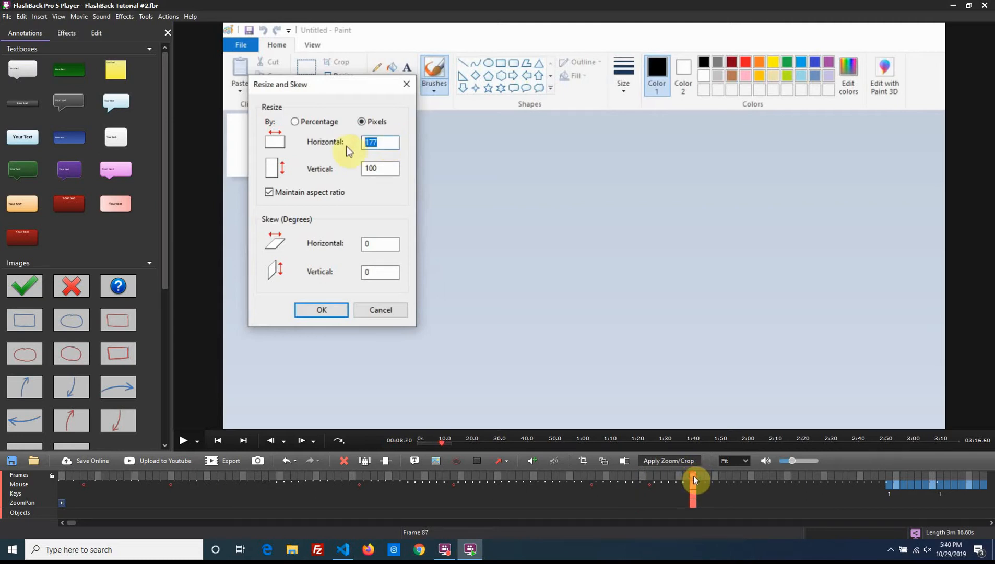
drag(693, 476, 884, 476)
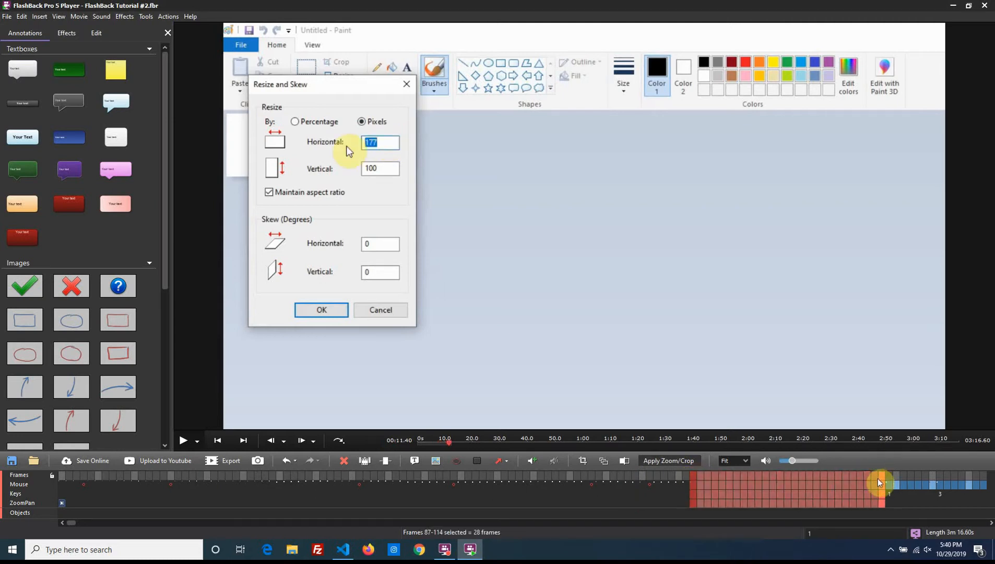
click(344, 461)
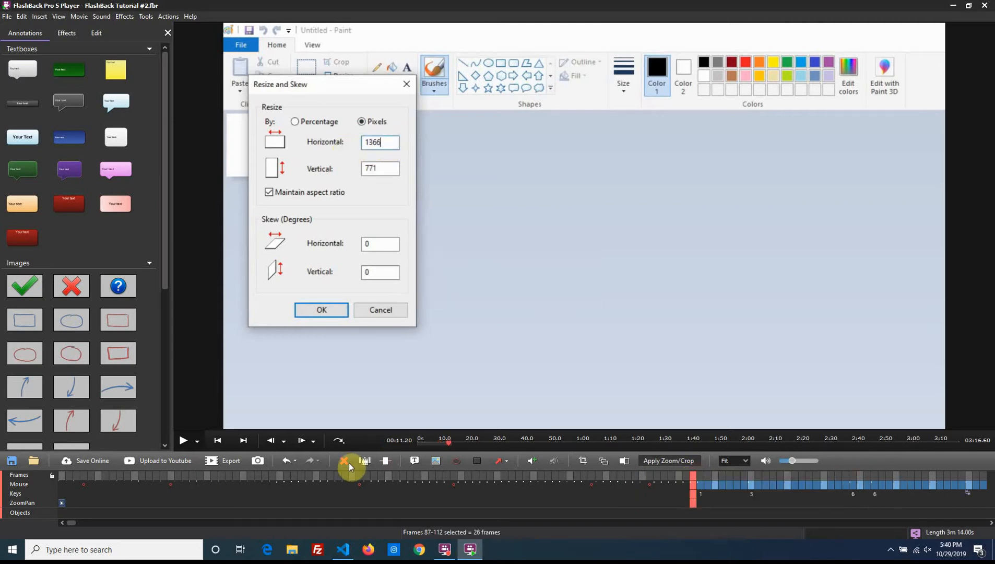
Step: Delete the six idle frames between the recorded keystrokes 1 and 3
click(704, 475)
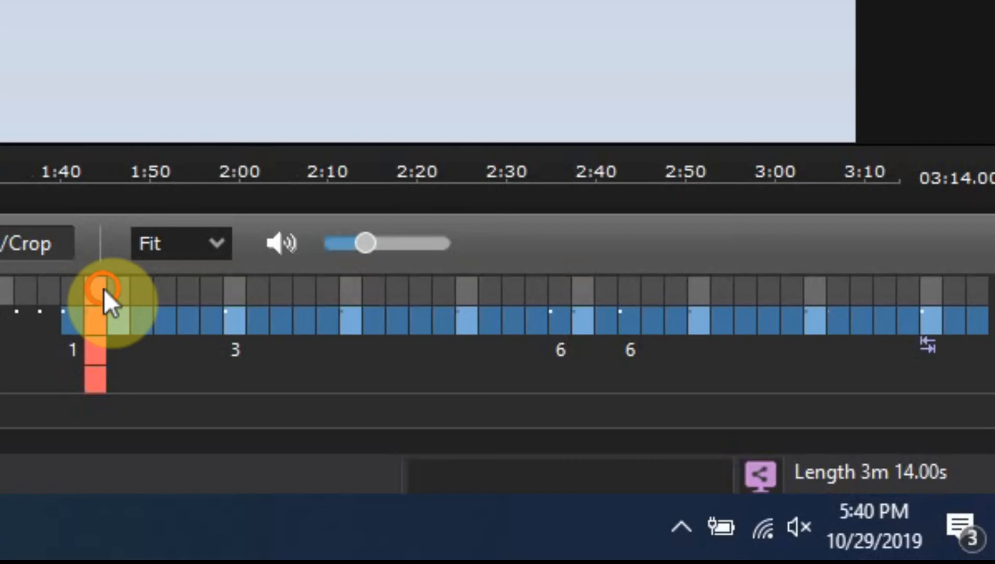
drag(710, 476, 744, 479)
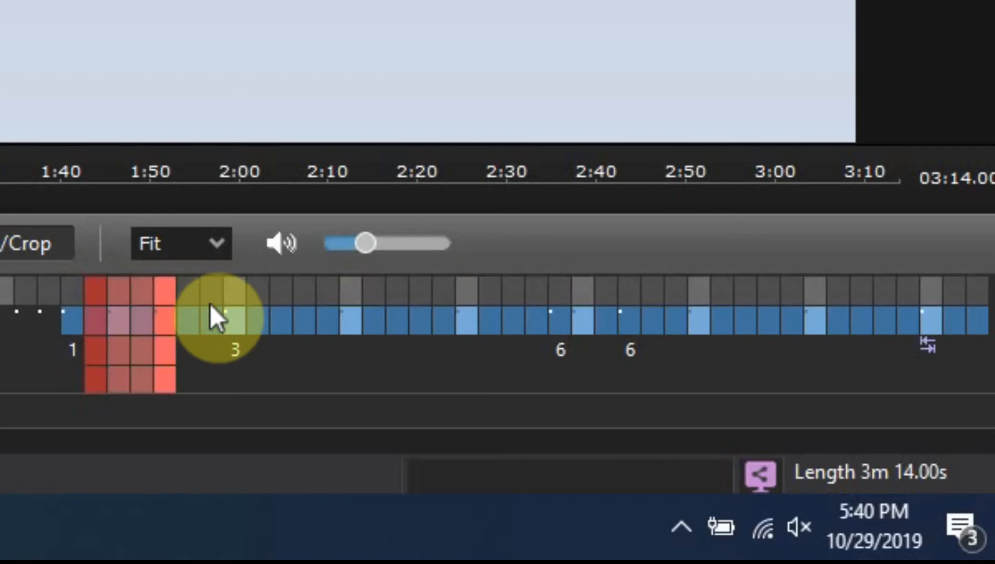
drag(210, 304, 218, 302)
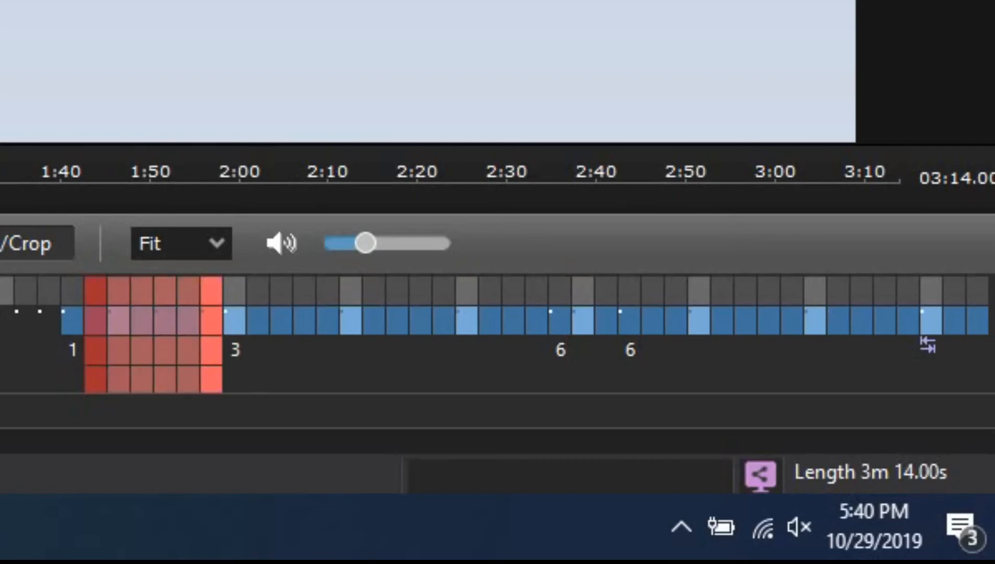
key(Delete)
Step: Delete idle frames between the recorded keystrokes 3, 6 and 6 so that they fall on consecutive frames
drag(137, 290, 392, 308)
key(Delete)
drag(182, 340, 187, 288)
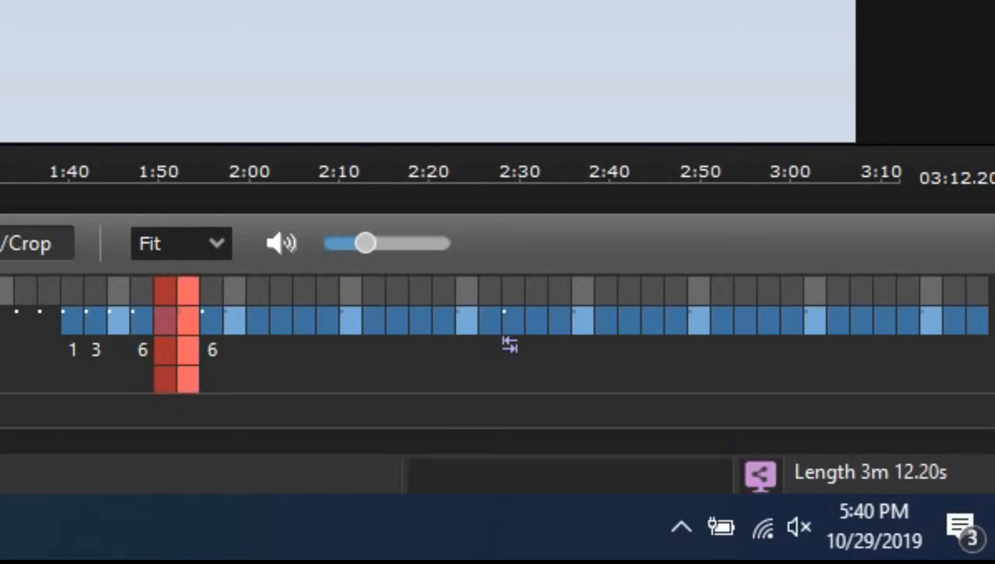
key(Delete)
click(125, 301)
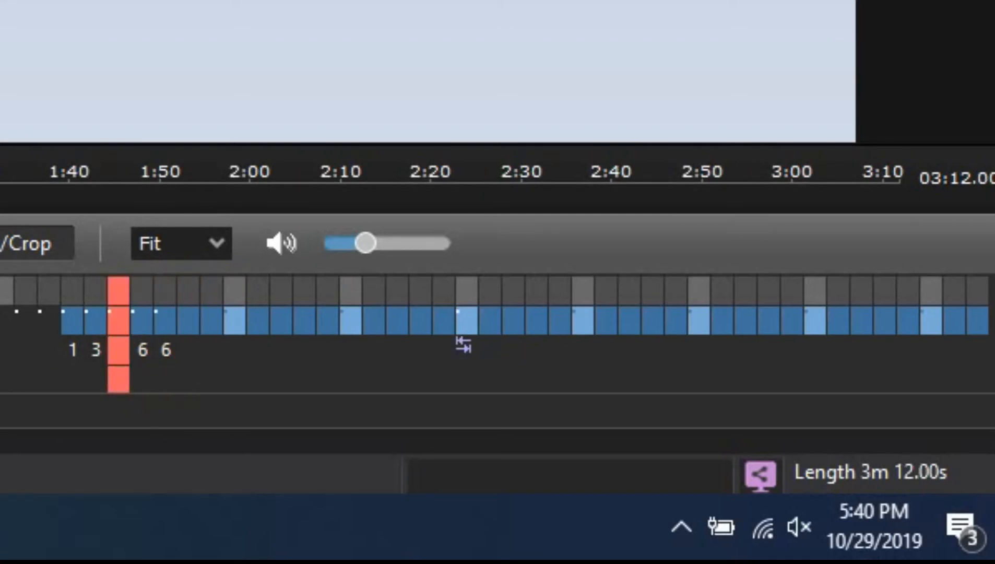
key(Delete)
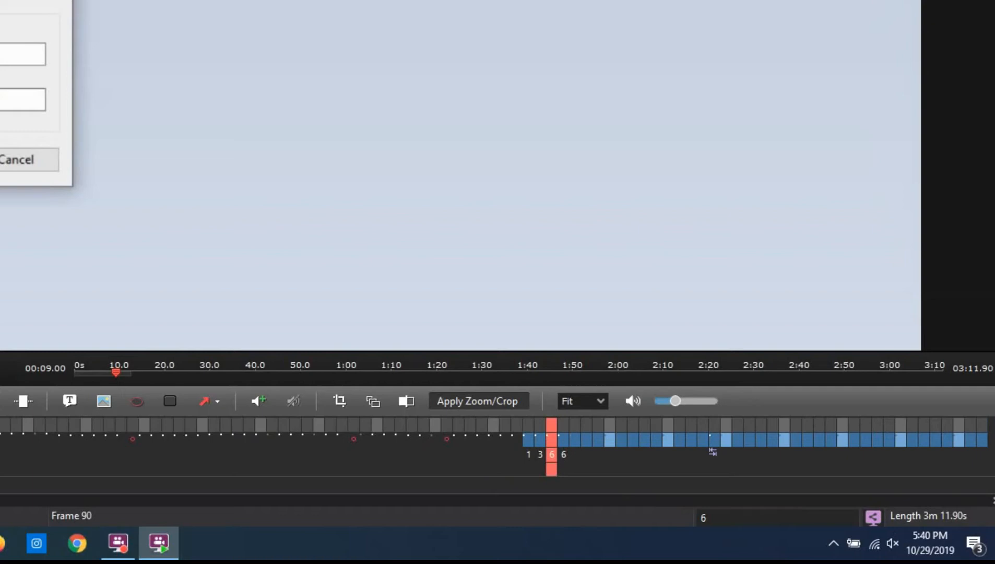
Step: Play the movie from frame 0 to review the shortened opening
click(63, 473)
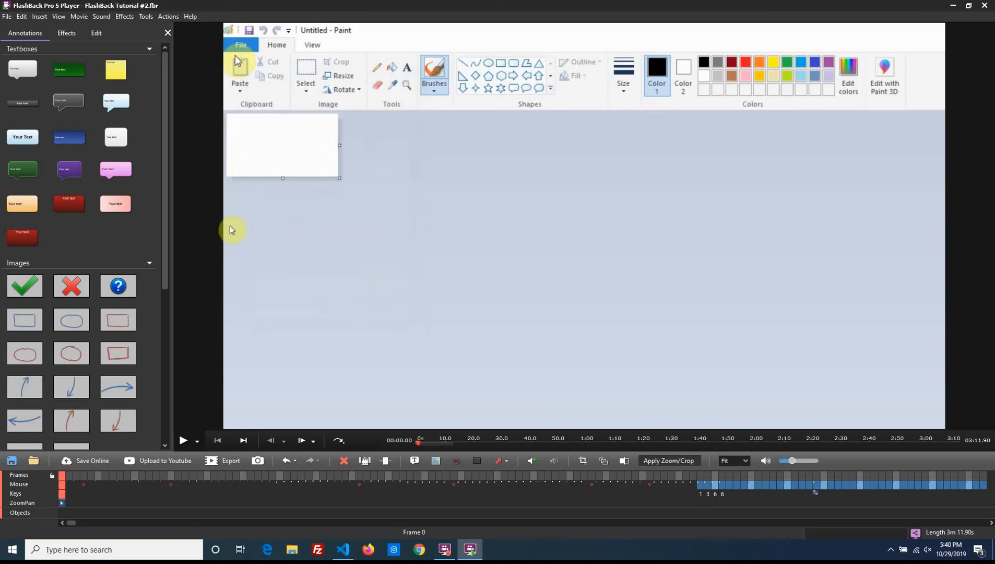
click(183, 440)
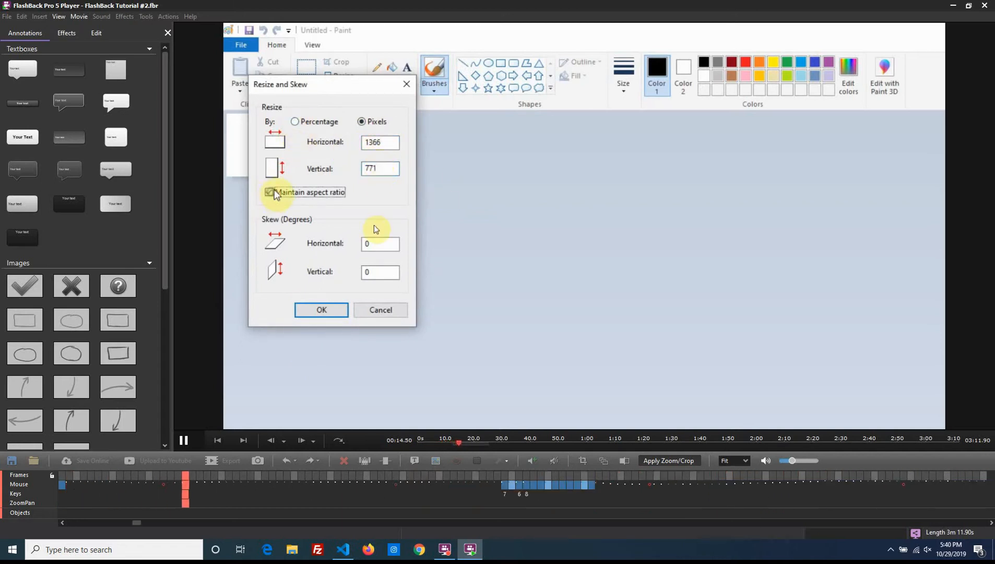
Step: Stop the playback and delete frames 93–103, the idle stretch between the last recorded 6 keystroke and the Tab keystroke
click(183, 443)
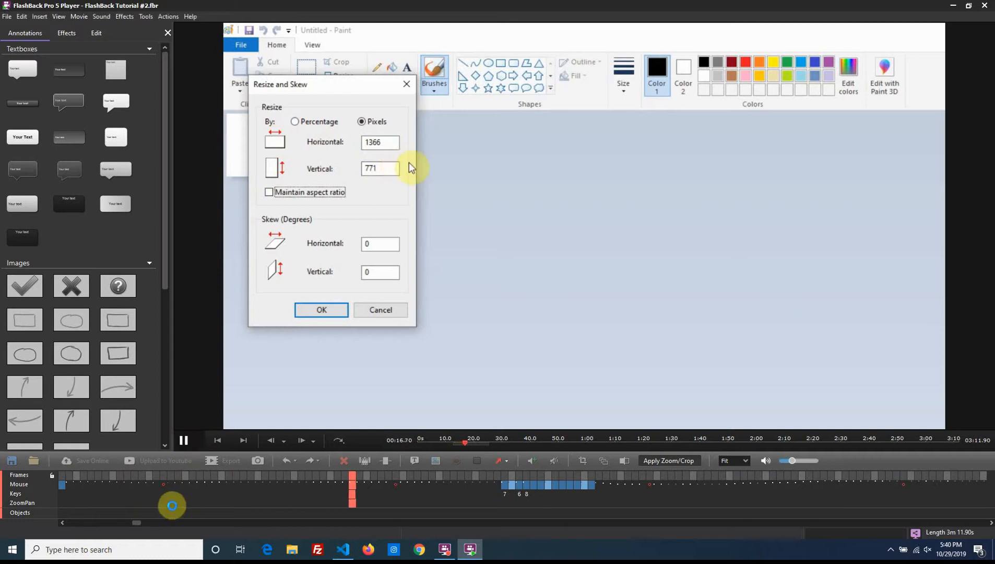
drag(139, 524, 115, 521)
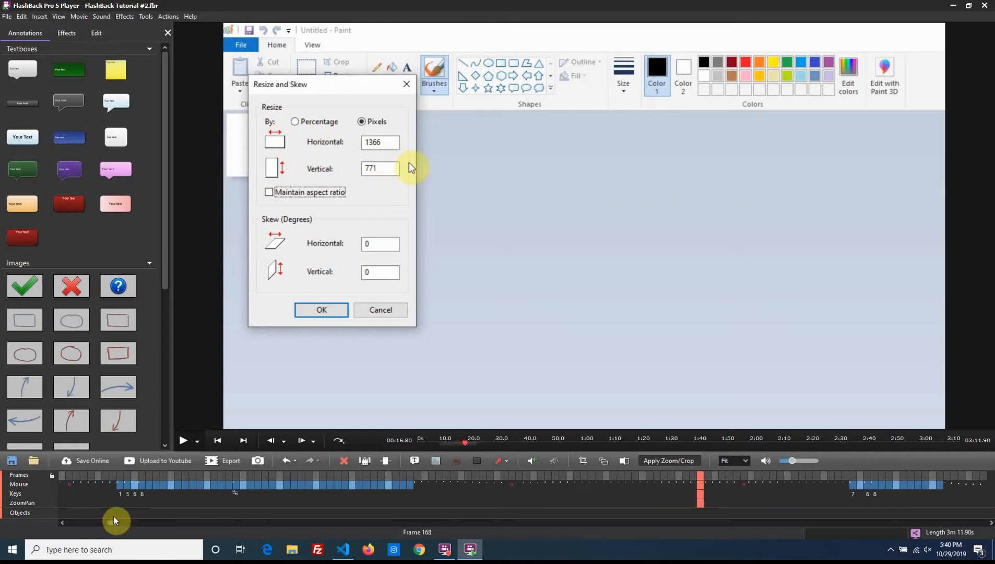
click(158, 475)
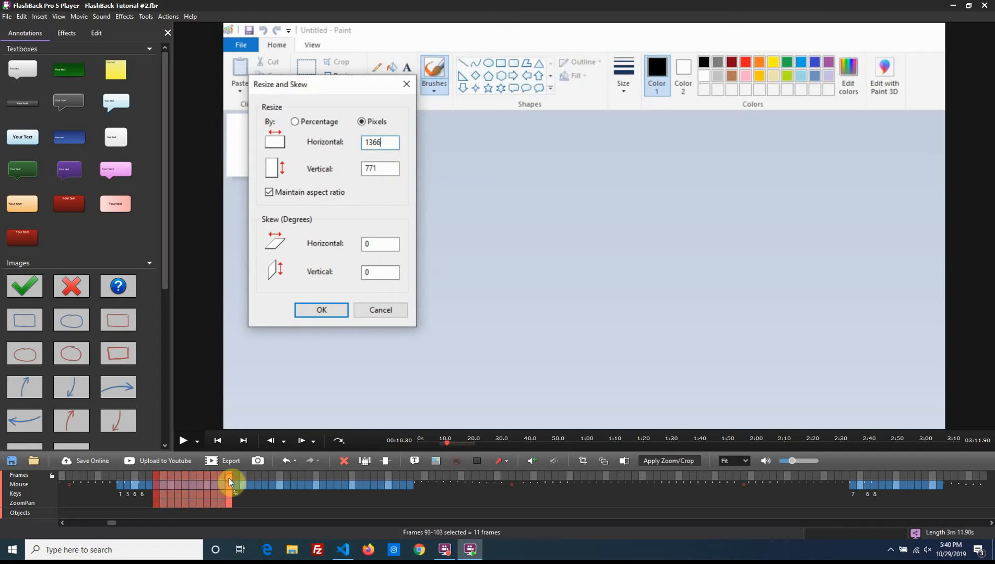
click(342, 462)
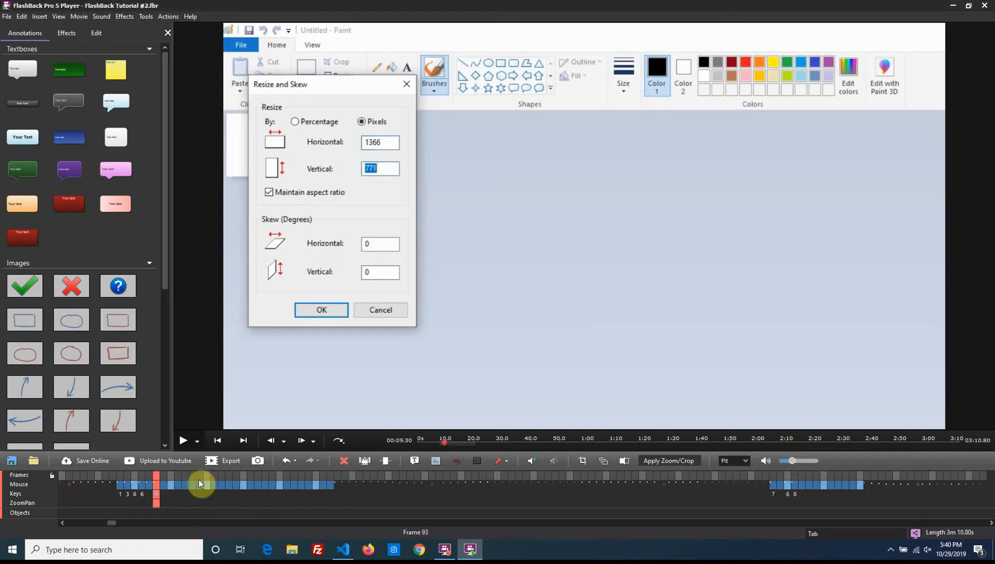
Step: Delete frames 96–117, the idle stretch following the recorded Tab keystroke
click(180, 471)
drag(221, 473, 327, 474)
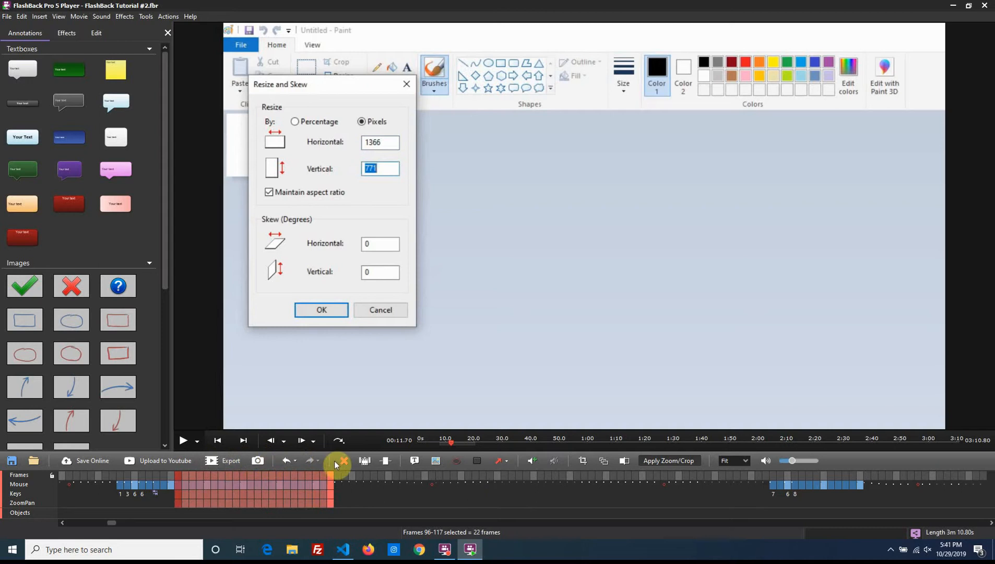
click(343, 461)
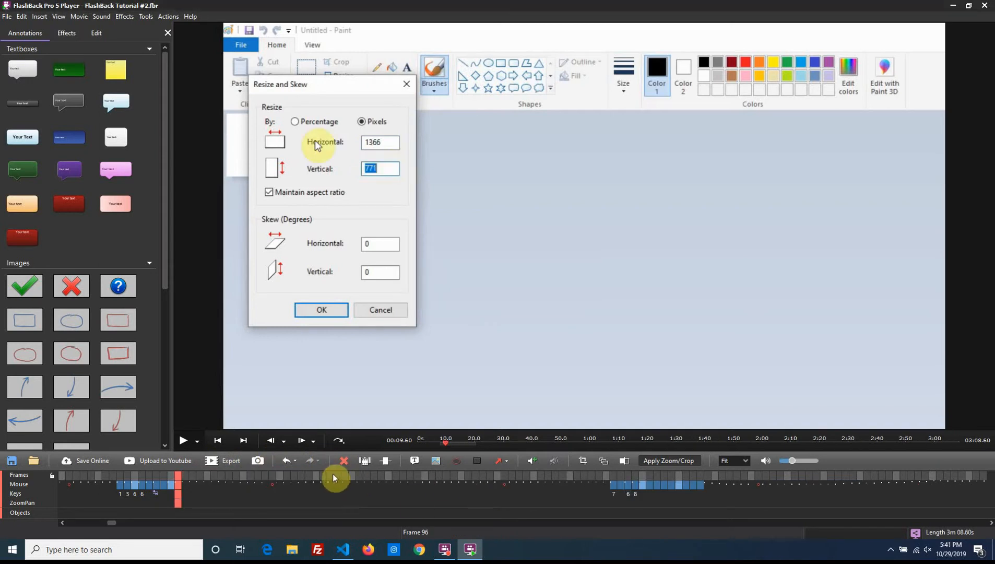
Step: Delete idle frames 118–129 and, after that cut, frames 135–143 just before the recorded keystroke 7
drag(348, 477, 421, 475)
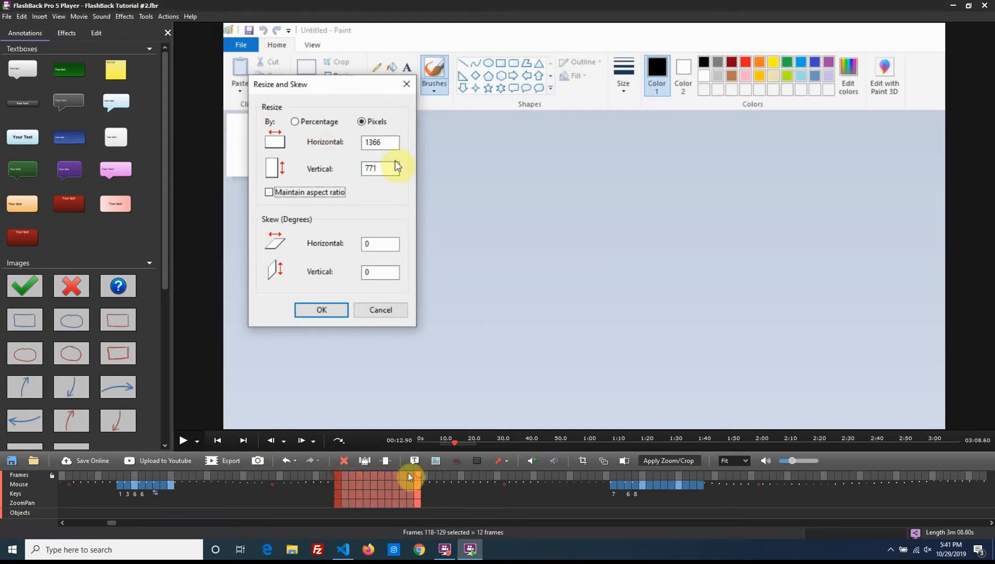
click(344, 461)
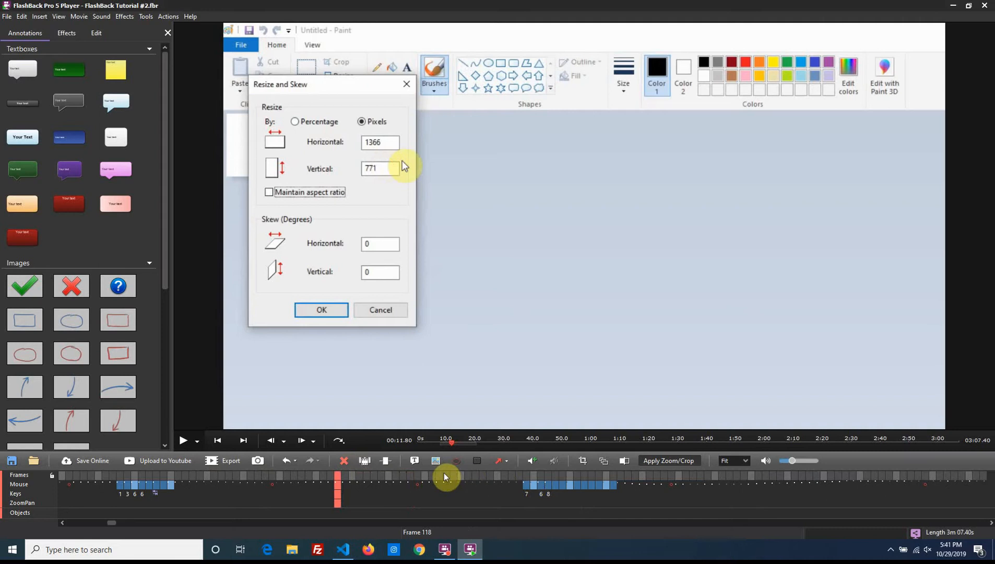
drag(513, 472, 517, 473)
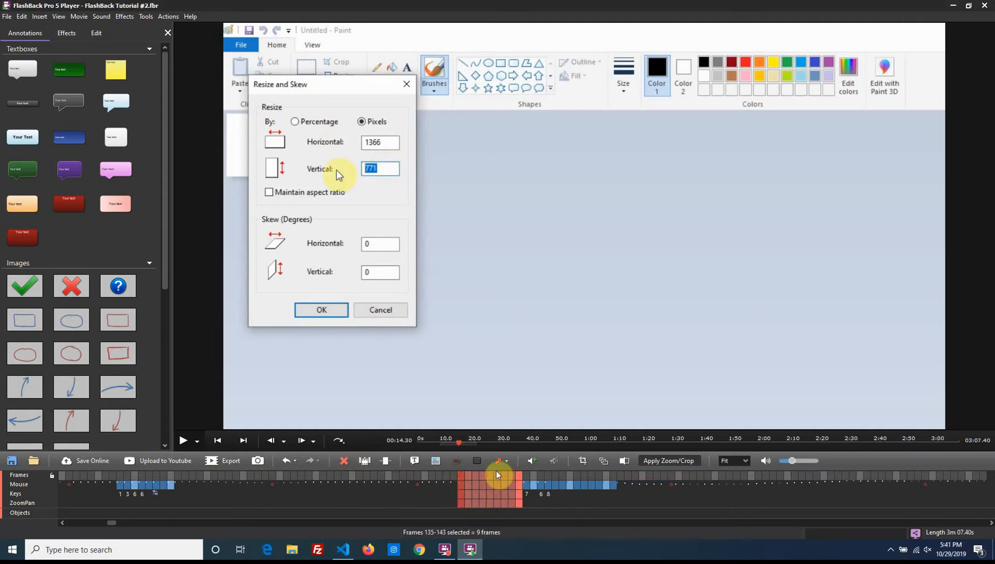
click(343, 460)
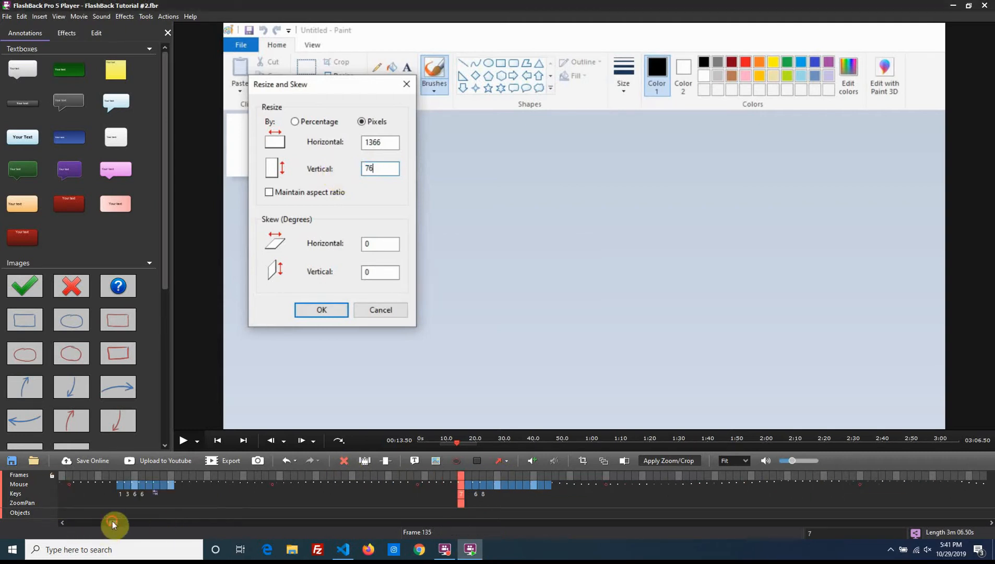
Step: Play the movie from frame 0 to review the trimmed resize section through to the Edit Colors dialog
drag(112, 521, 62, 518)
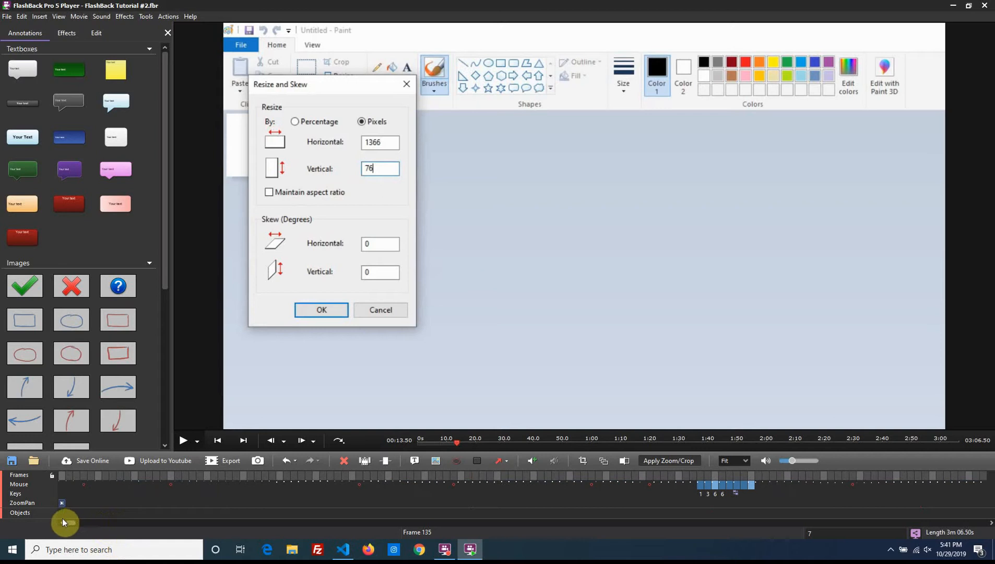
click(61, 475)
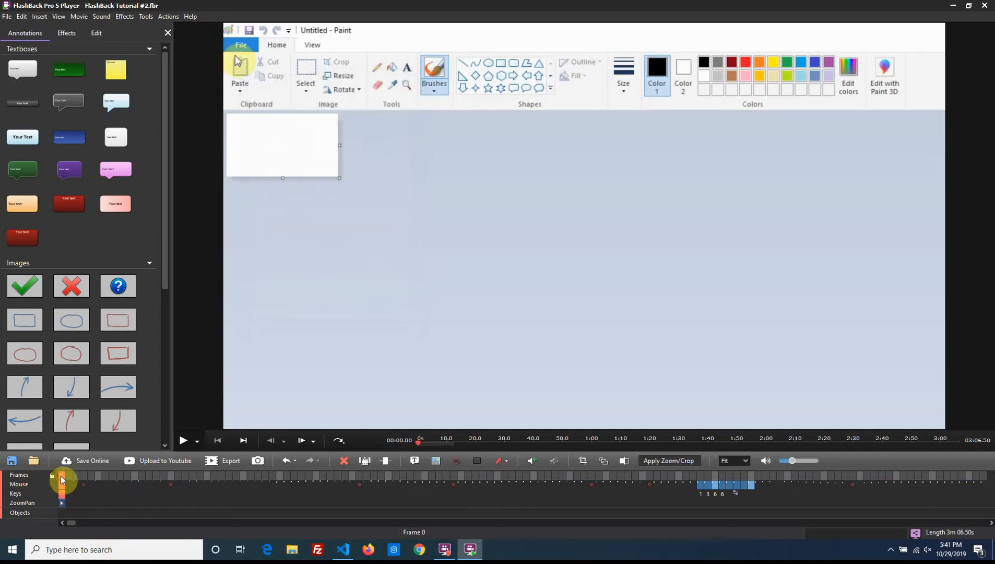
click(184, 438)
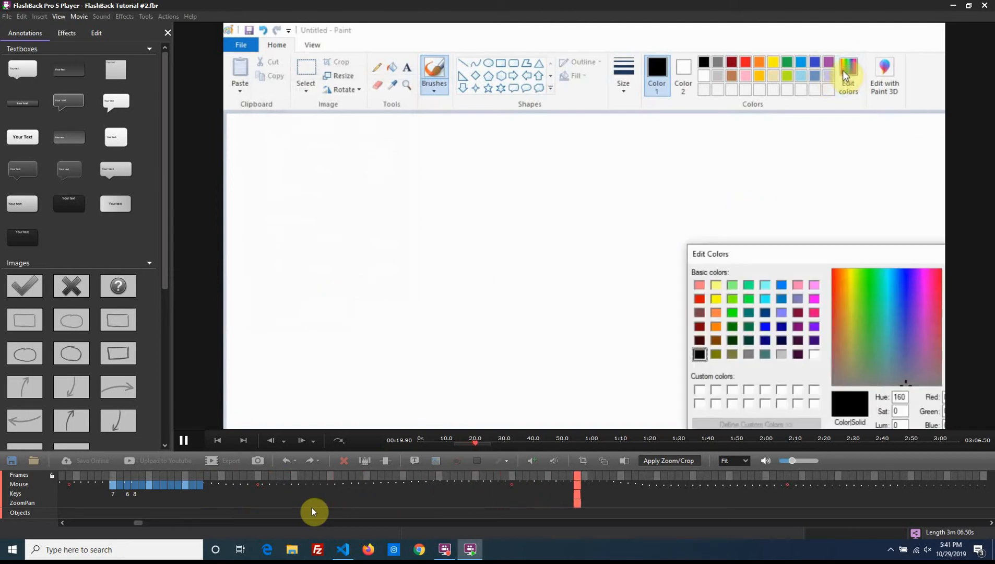
click(184, 443)
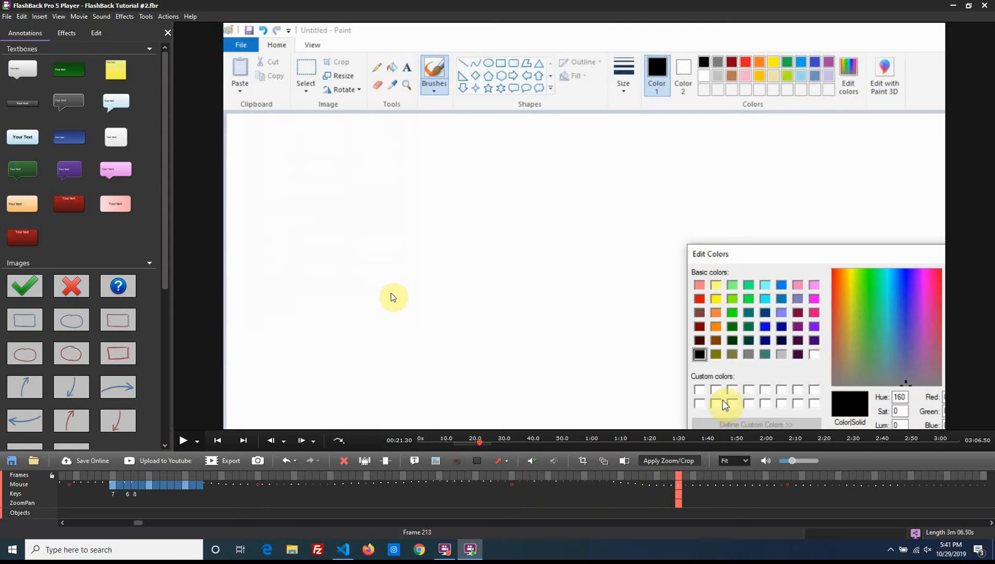
click(183, 442)
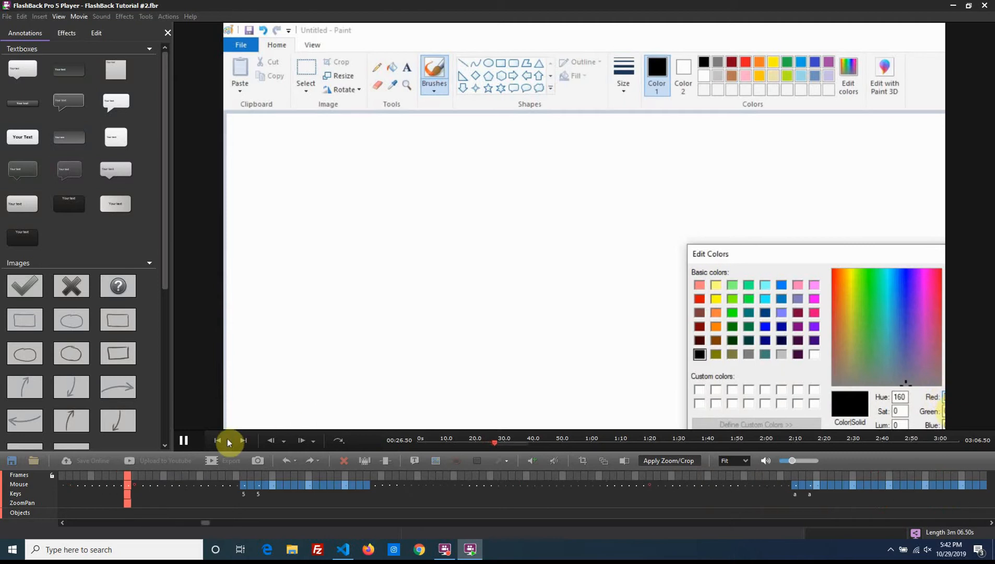
click(182, 438)
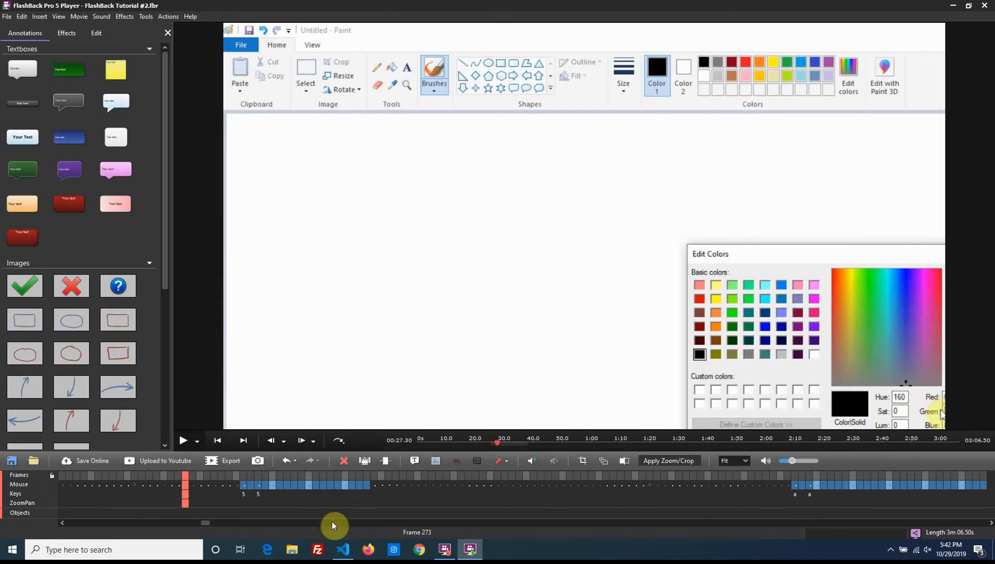
Step: Insert a Zoom/Pan keyframe at frame 192, where Edit Colors is chosen, with a custom area and a 1.00-second transition
drag(202, 523, 166, 514)
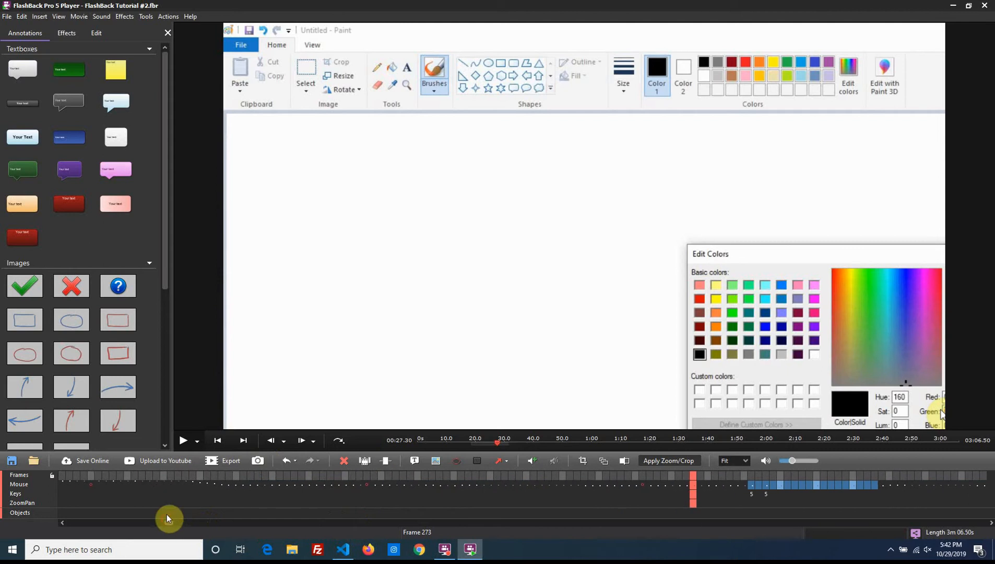
click(152, 474)
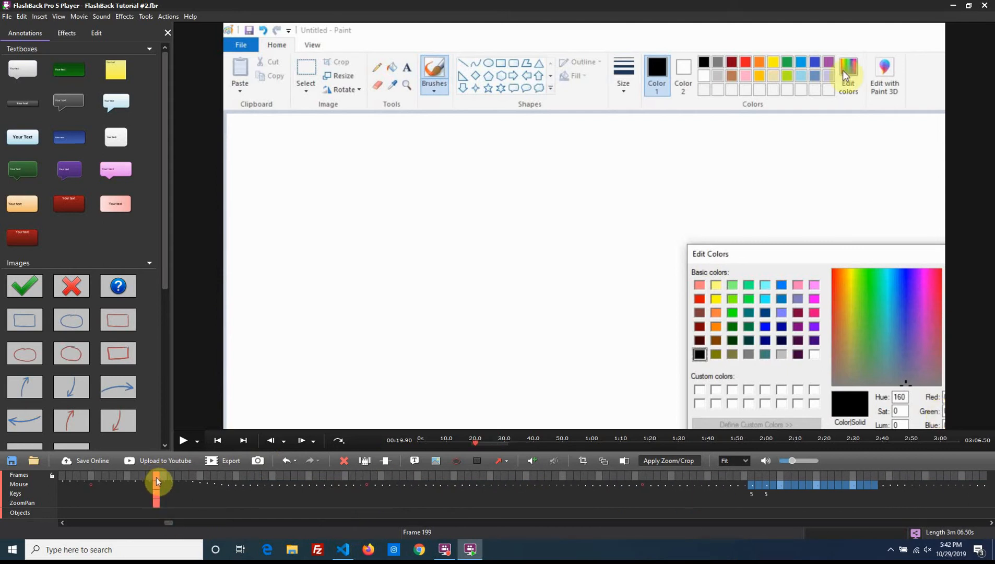
click(90, 475)
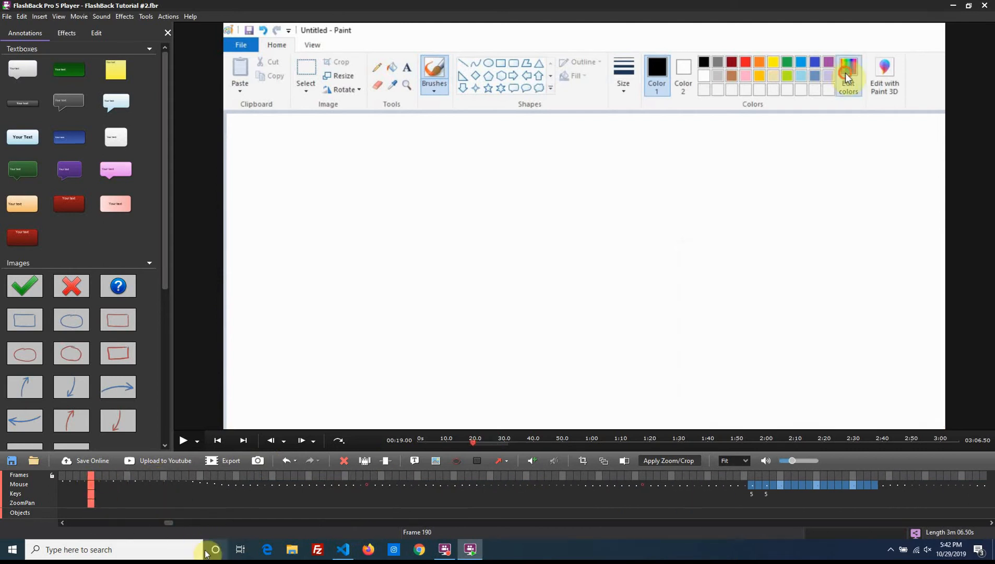
drag(170, 522, 159, 518)
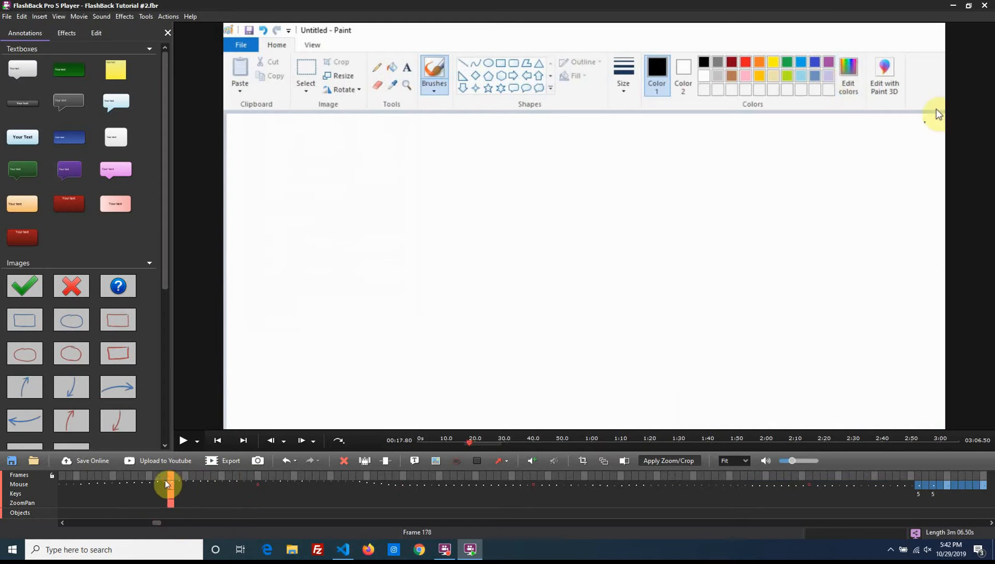
click(258, 476)
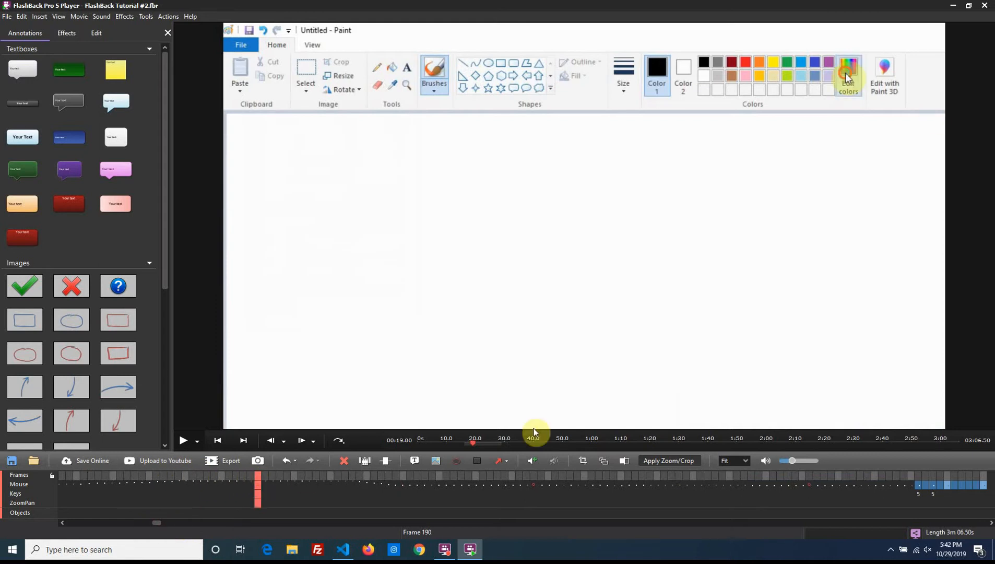
click(272, 483)
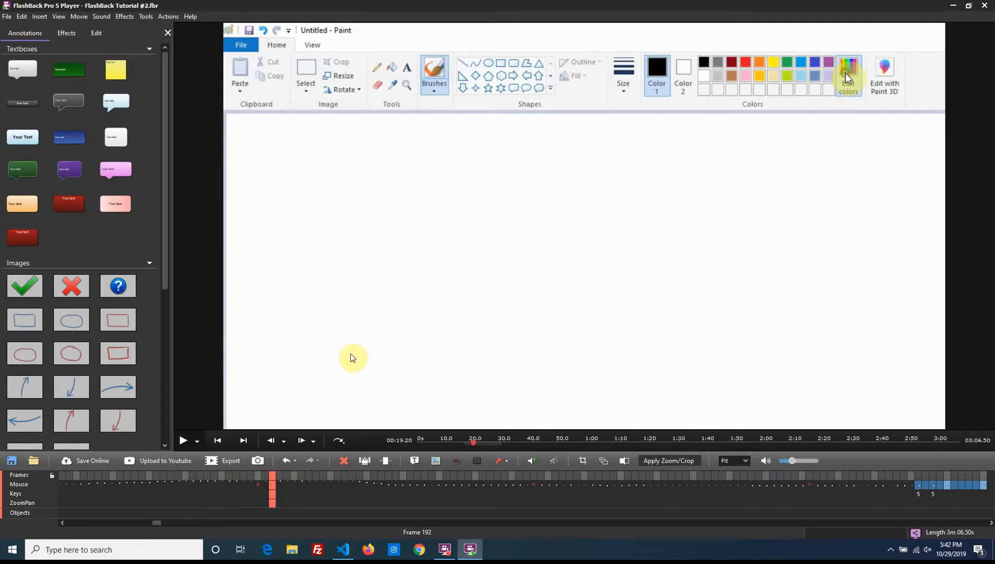
click(667, 462)
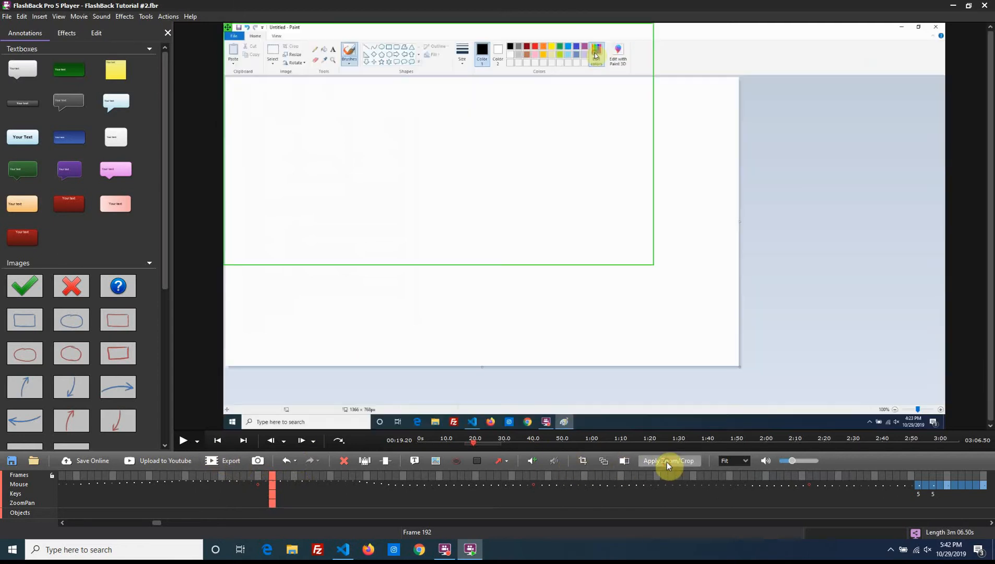
click(603, 462)
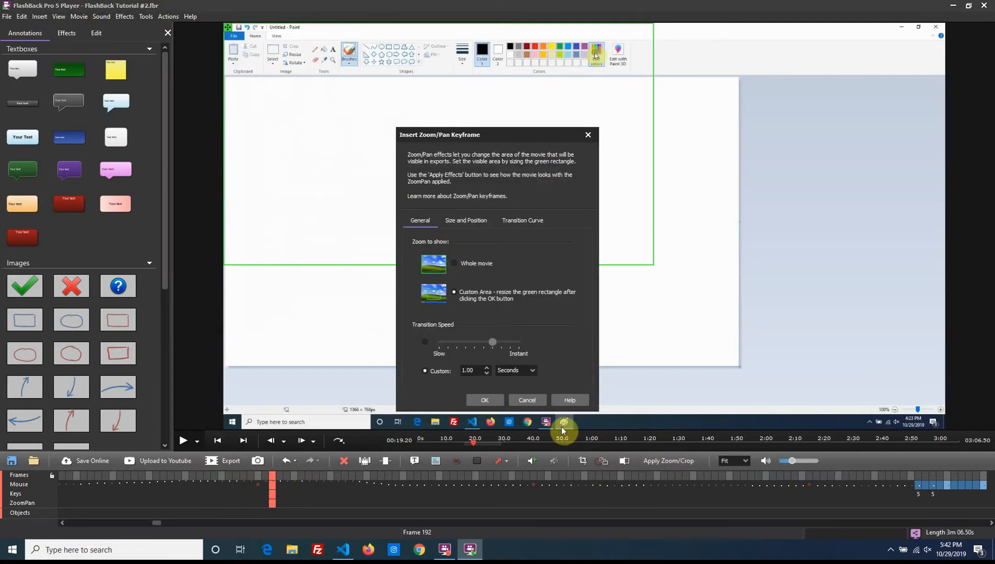
click(485, 400)
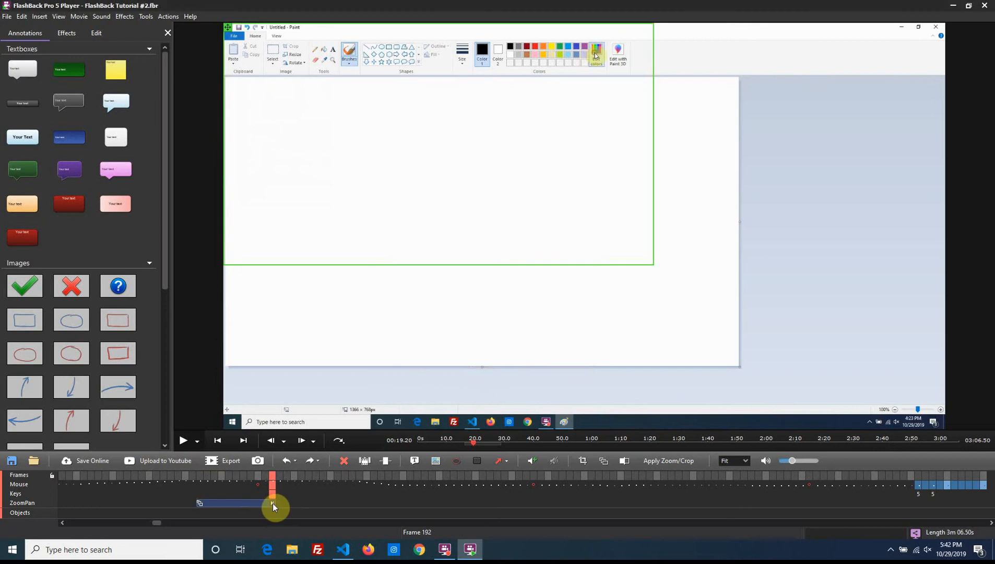
Step: Move the zoom keyframe to frame 205 and fit its green zoom rectangle around the Edit Colors dialog
click(337, 504)
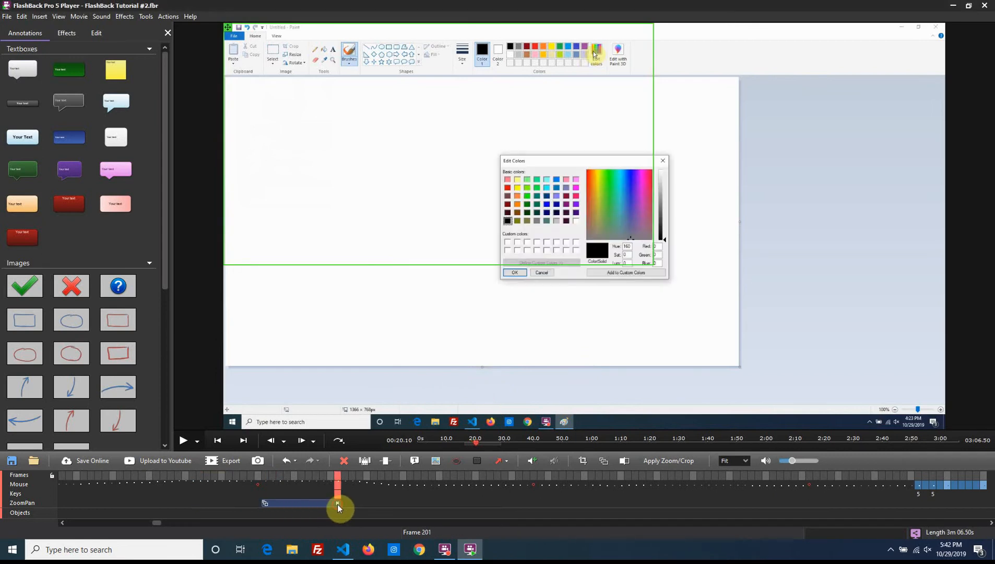
click(369, 505)
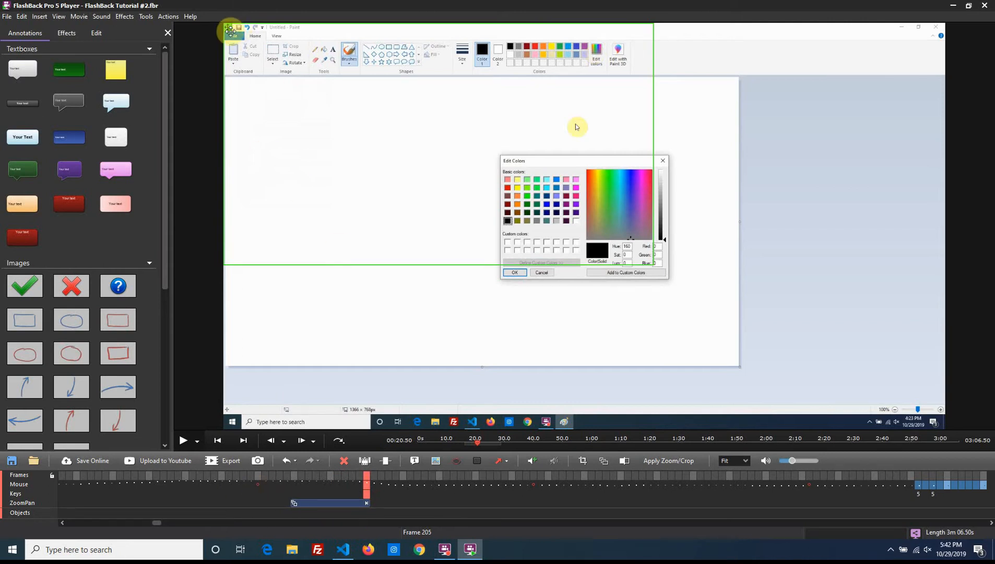
drag(231, 32, 449, 137)
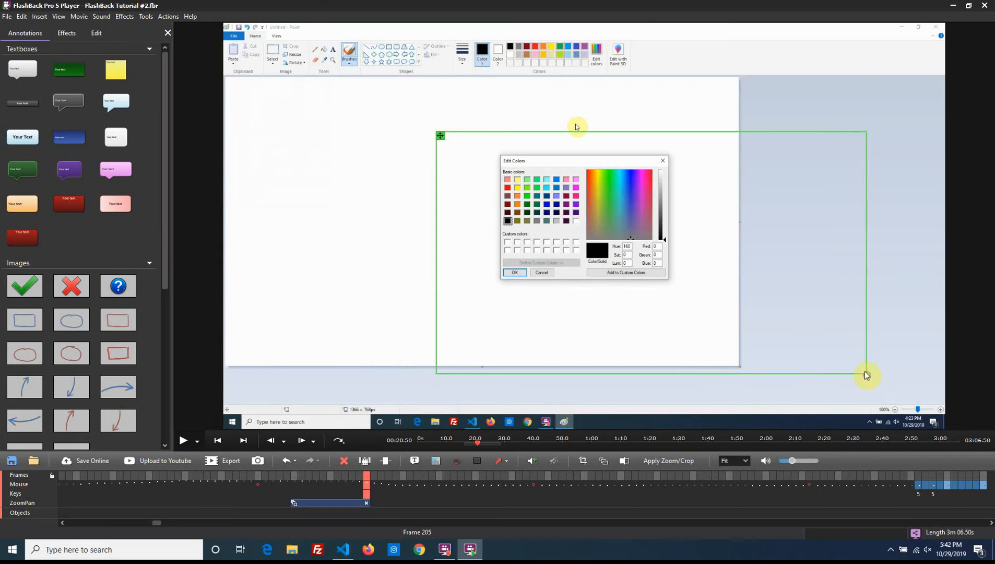
drag(866, 373, 718, 325)
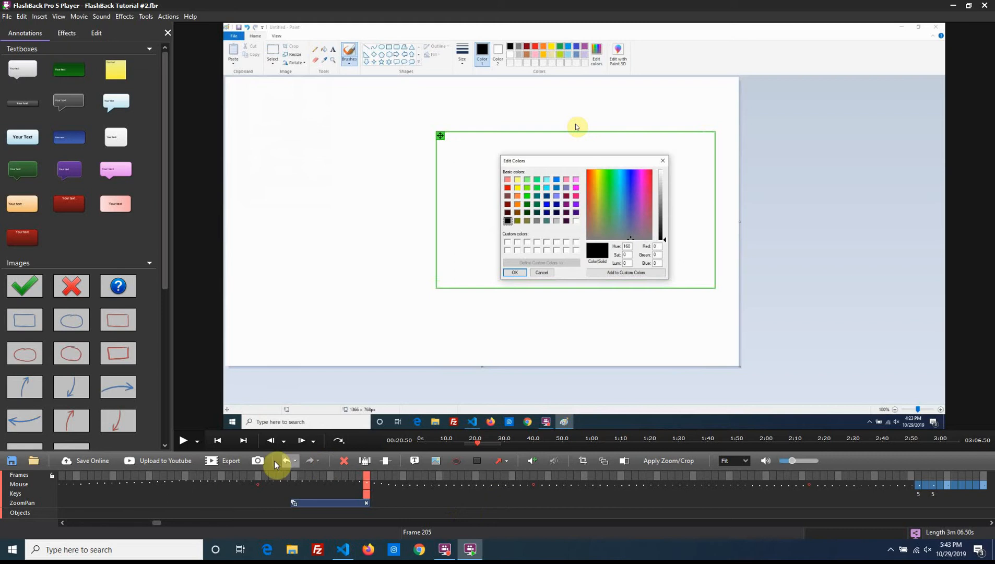
Step: Play the movie with effects from frame 173 to check the zoom onto the Edit Colors dialog
click(138, 483)
click(181, 442)
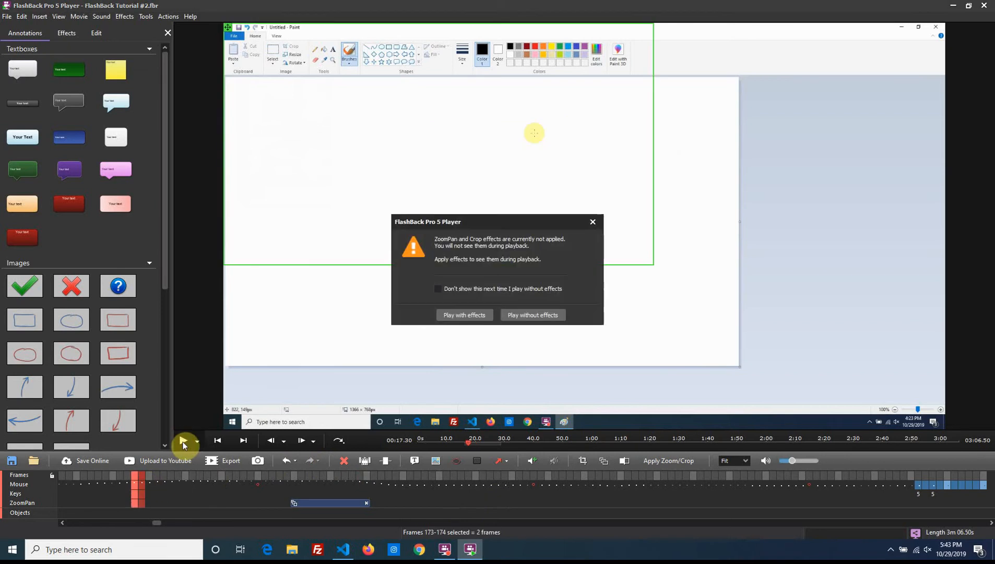
click(474, 316)
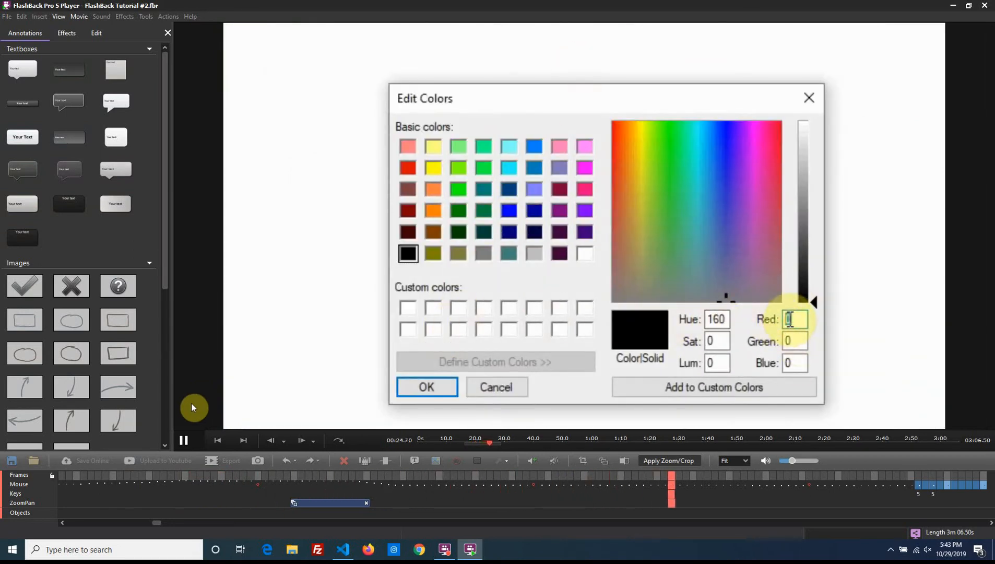
click(182, 445)
Step: Delete frames 223–265, the idle stretch in the Edit Colors dialog before the recorded keystrokes 5 and 5
click(532, 476)
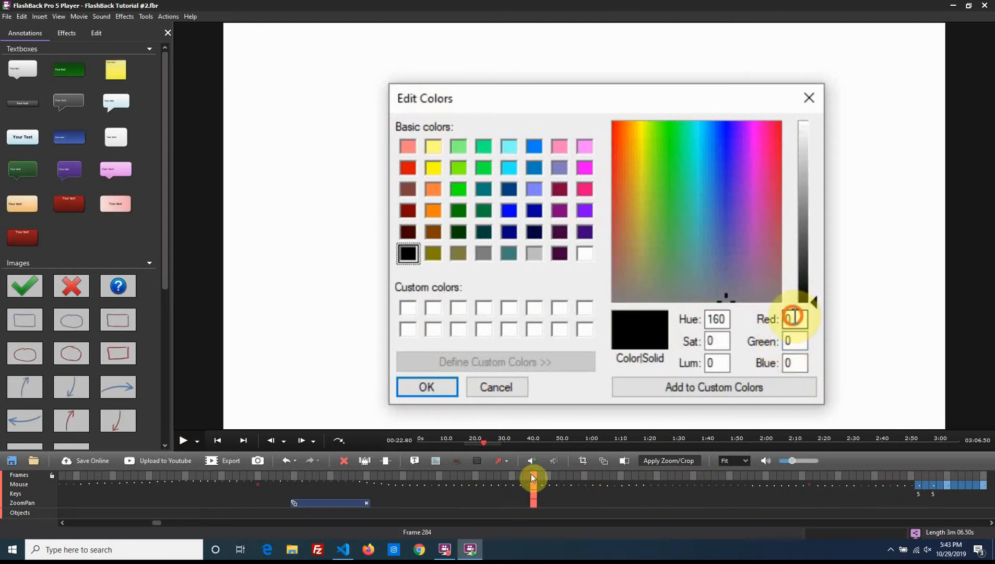
click(500, 477)
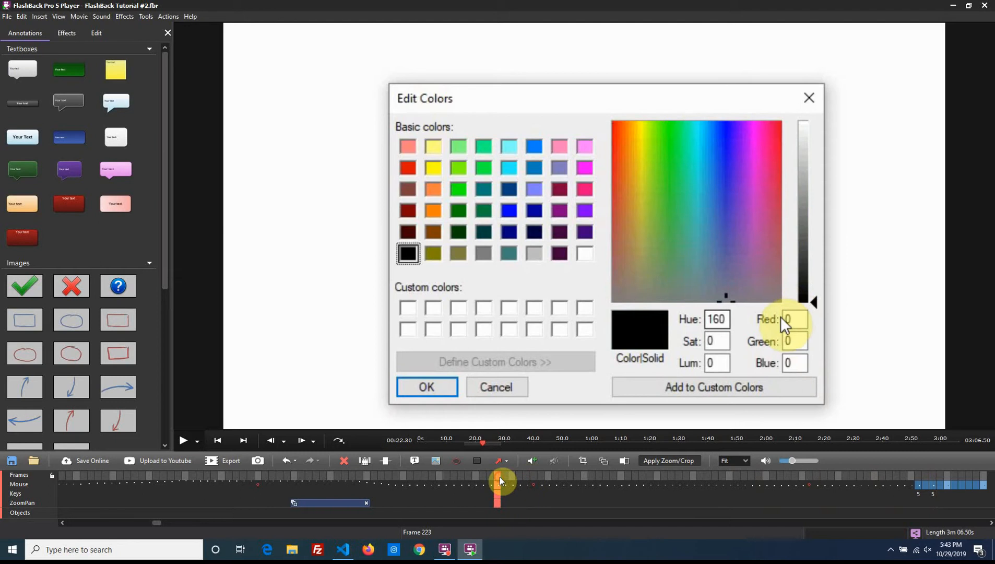
drag(499, 477, 805, 479)
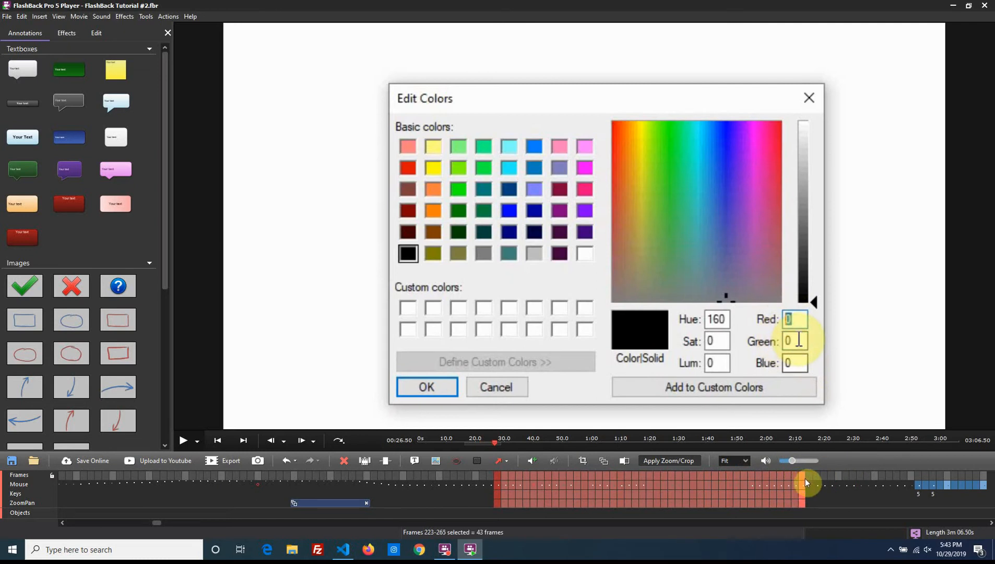
click(344, 461)
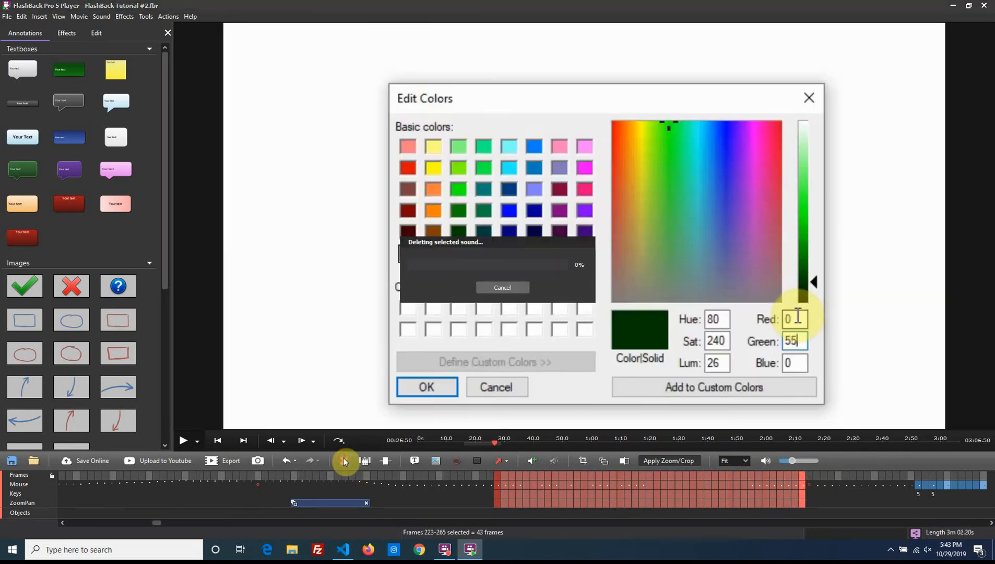
Step: Play the movie from frame 222 to check the cut before the green-value entry in the Edit Colors dialog
click(609, 481)
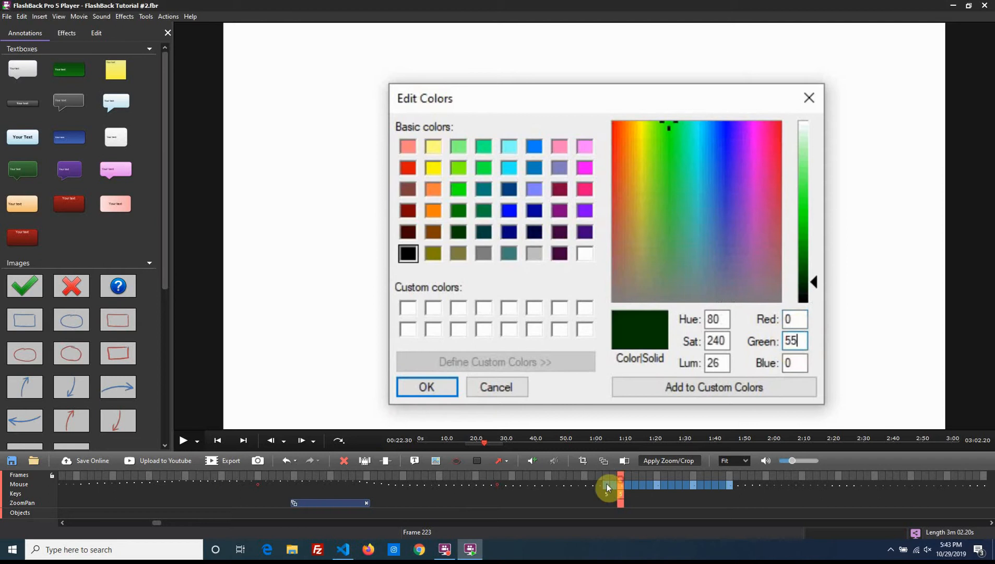
click(488, 484)
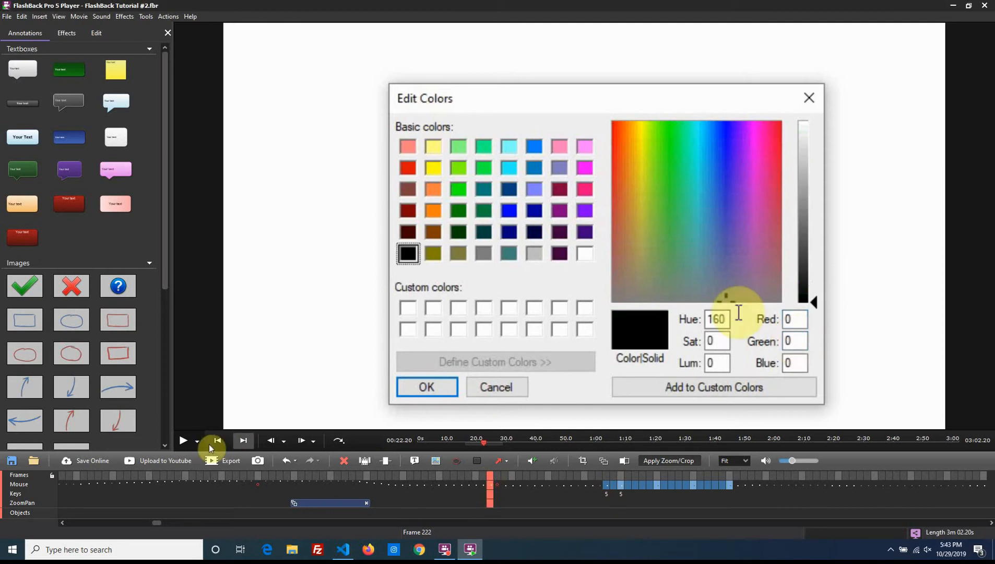
click(184, 443)
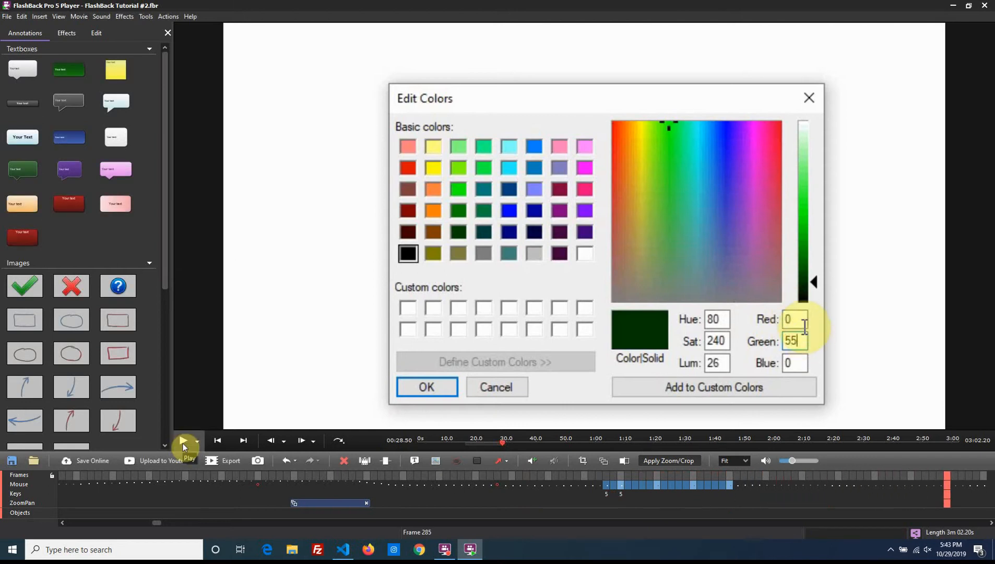
Step: Delete frames 237–512 with the unwanted green-value entries, and frames 243–254, the pause after the recorded keystroke 2
click(602, 475)
mouse_move(667, 475)
mouse_down()
mouse_move(989, 480)
mouse_move(942, 468)
mouse_move(802, 482)
mouse_move(809, 475)
mouse_up()
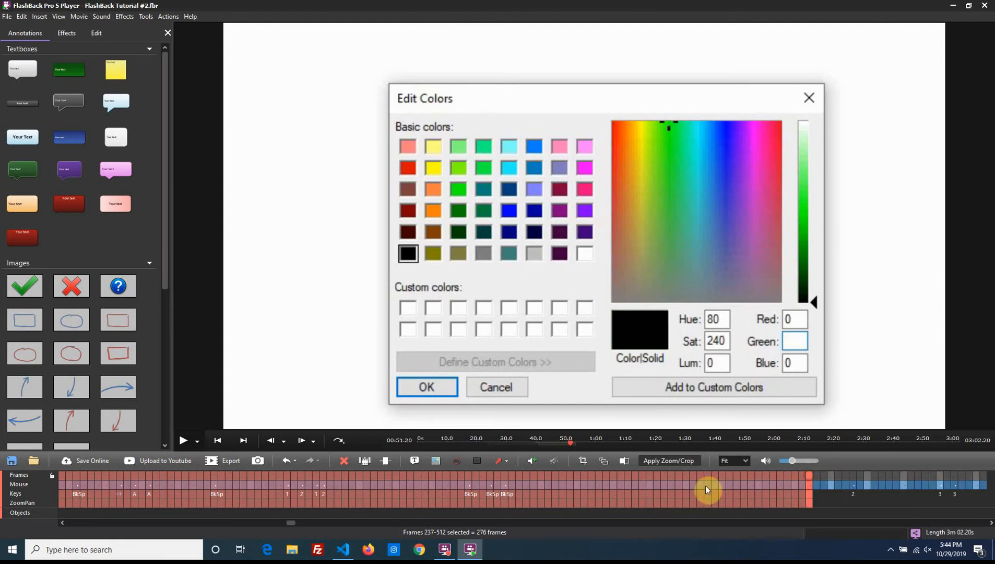
click(341, 461)
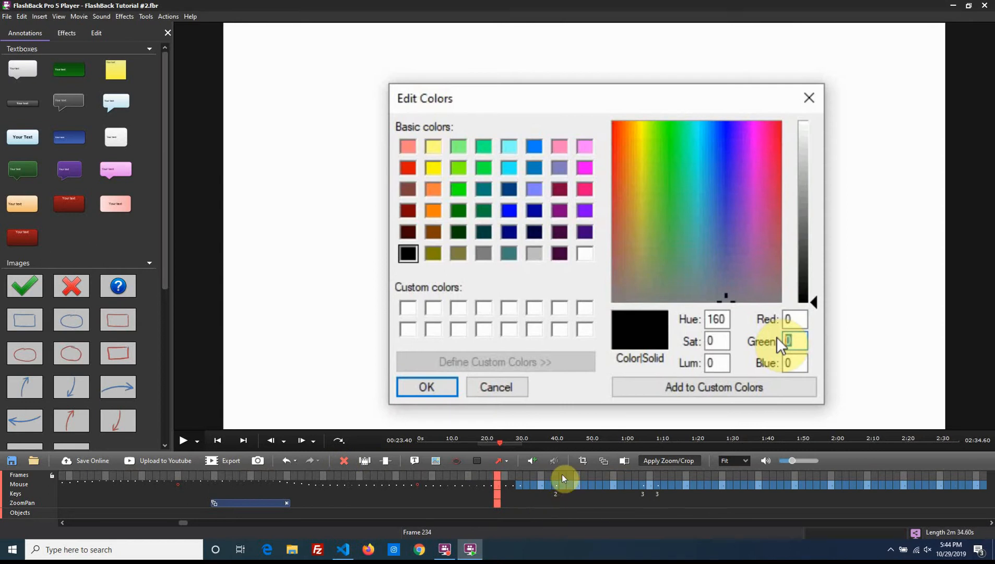
drag(561, 476, 638, 481)
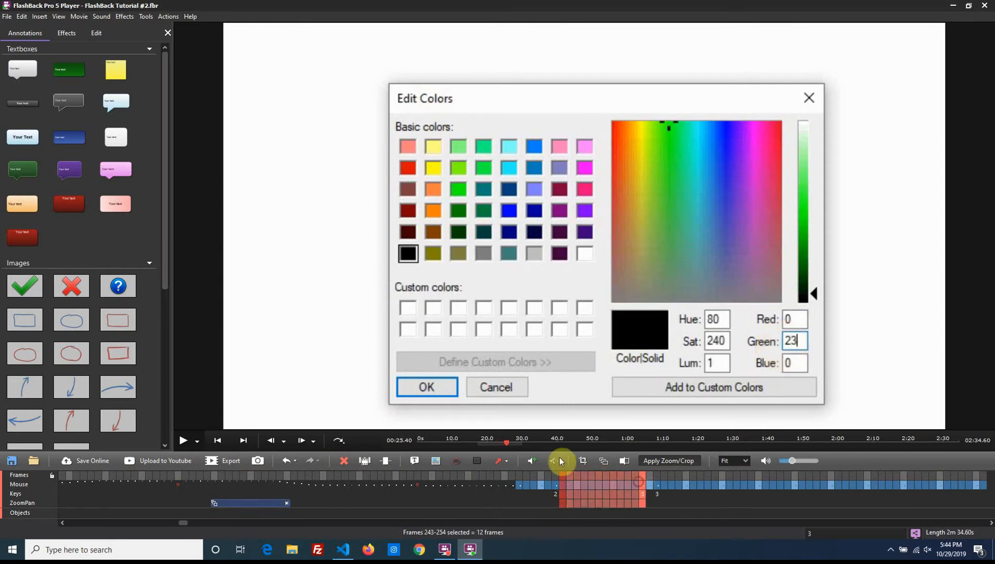
click(340, 461)
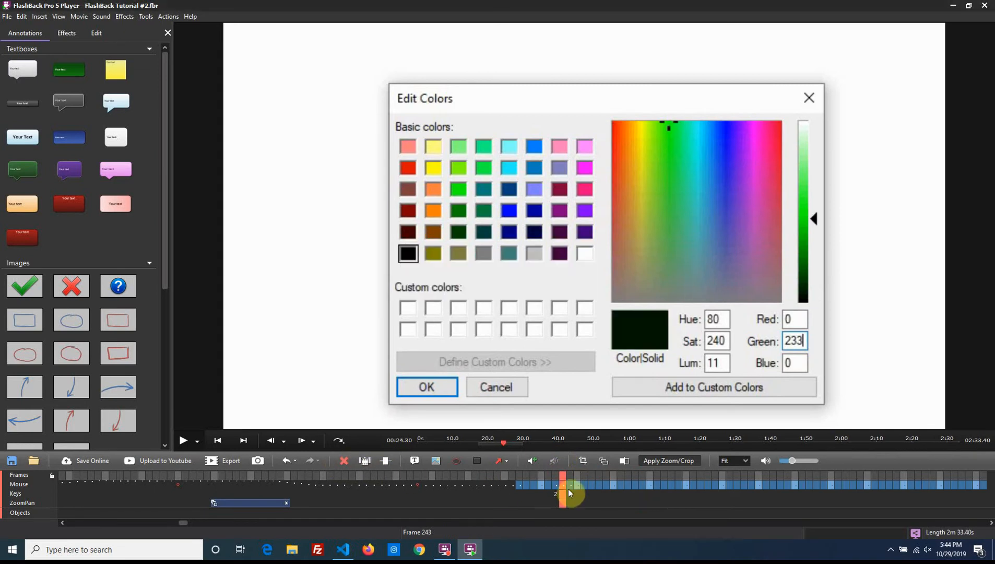
Step: Play the movie from frame 187 to check the zoom and the trimmed entry of the green value
click(593, 483)
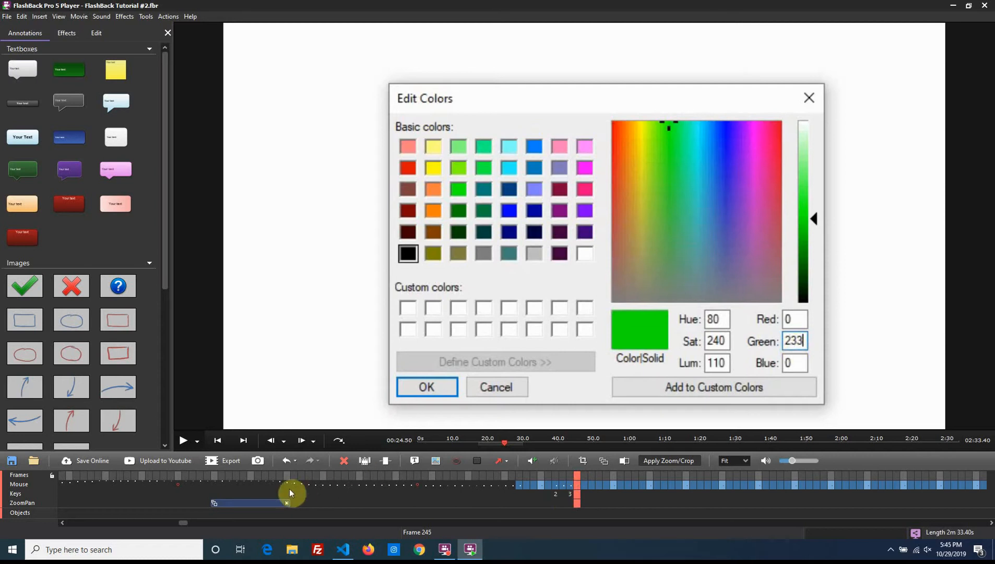
click(154, 477)
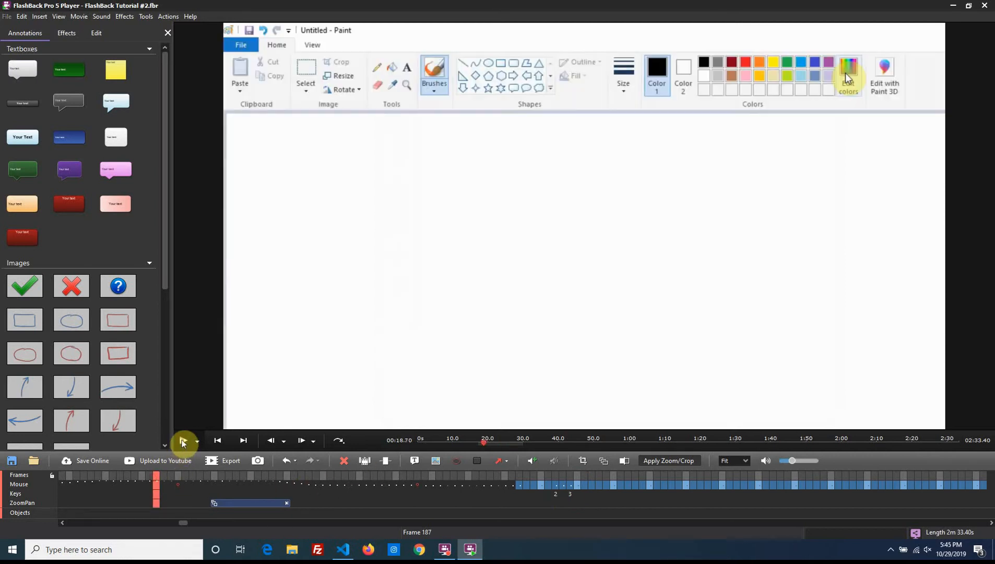
click(182, 441)
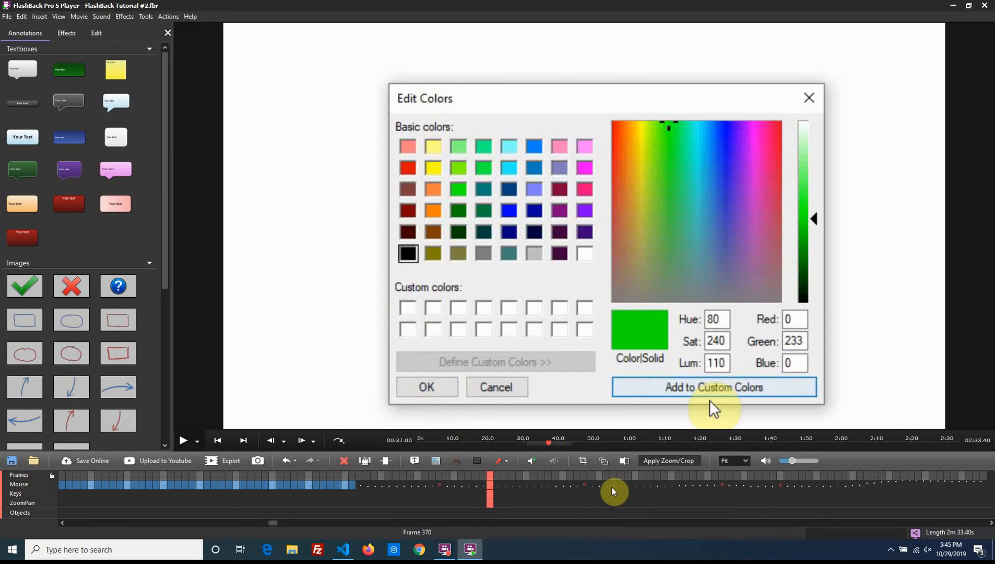
Step: Insert a Zoom/Pan keyframe at frame 370 with a custom area and 1.00-second transition, and stretch its green rectangle over the whole movie
click(604, 461)
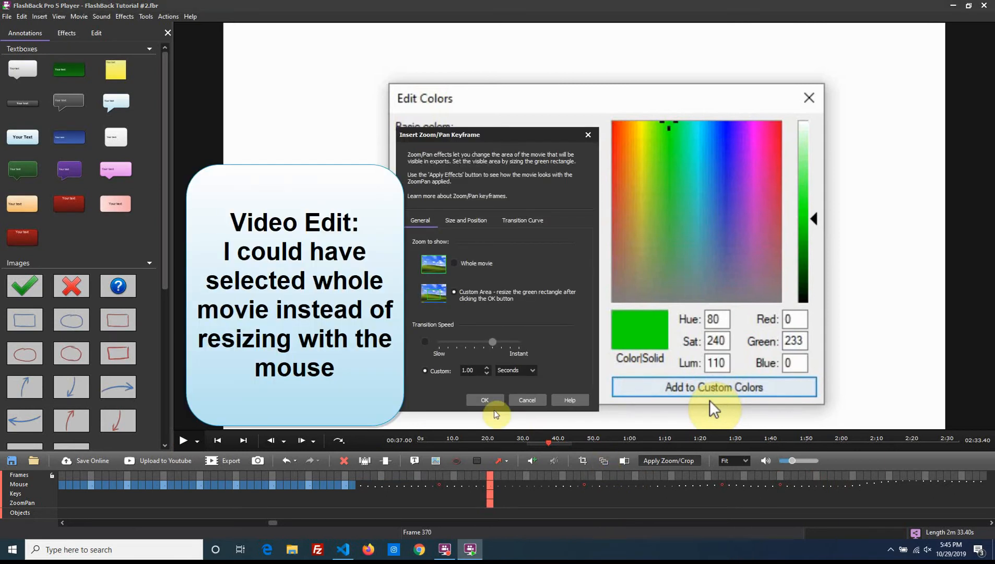
click(484, 401)
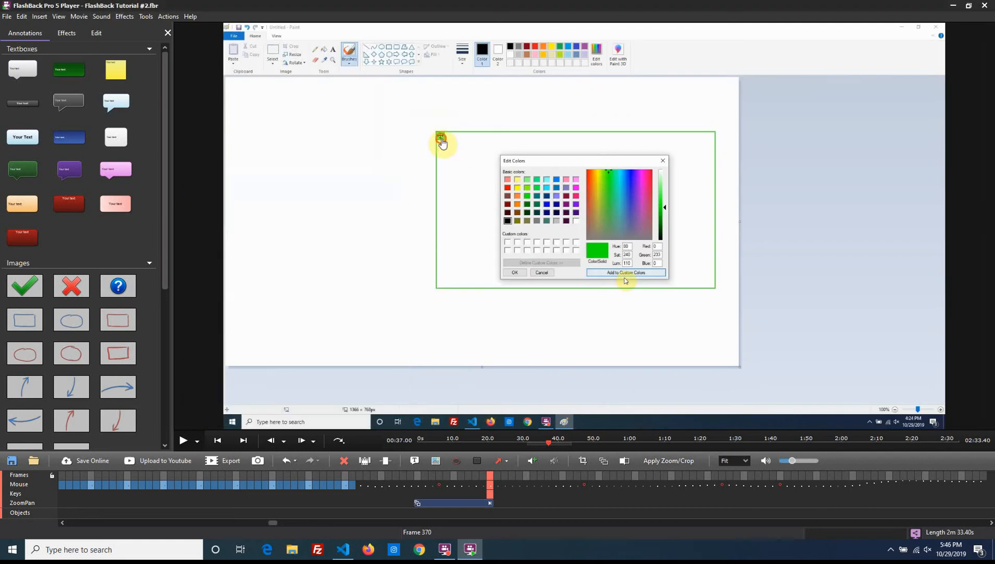
mouse_move(441, 136)
mouse_down()
mouse_move(209, 58)
mouse_move(207, 25)
mouse_up()
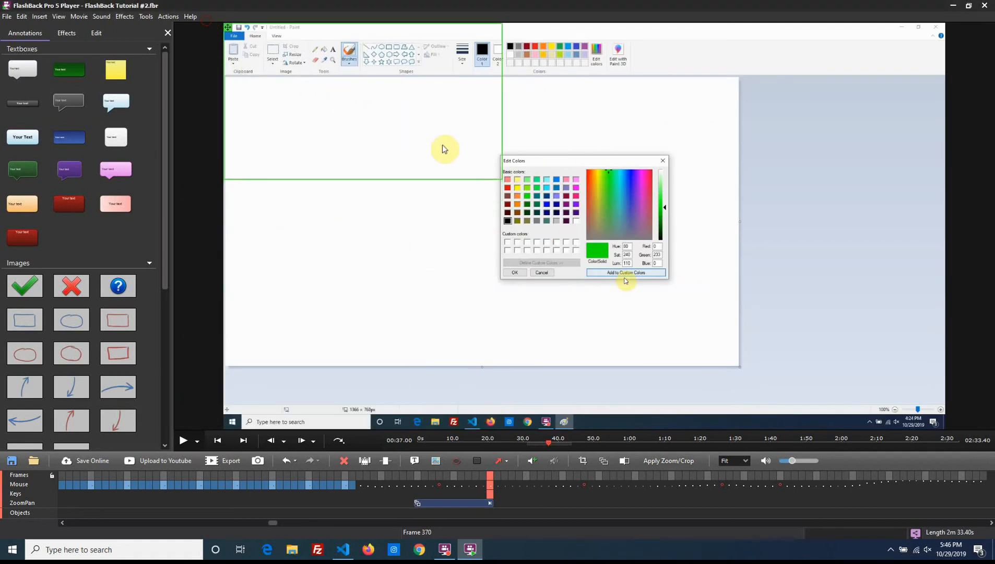
mouse_move(573, 221)
mouse_down()
mouse_move(855, 396)
mouse_move(984, 424)
mouse_up()
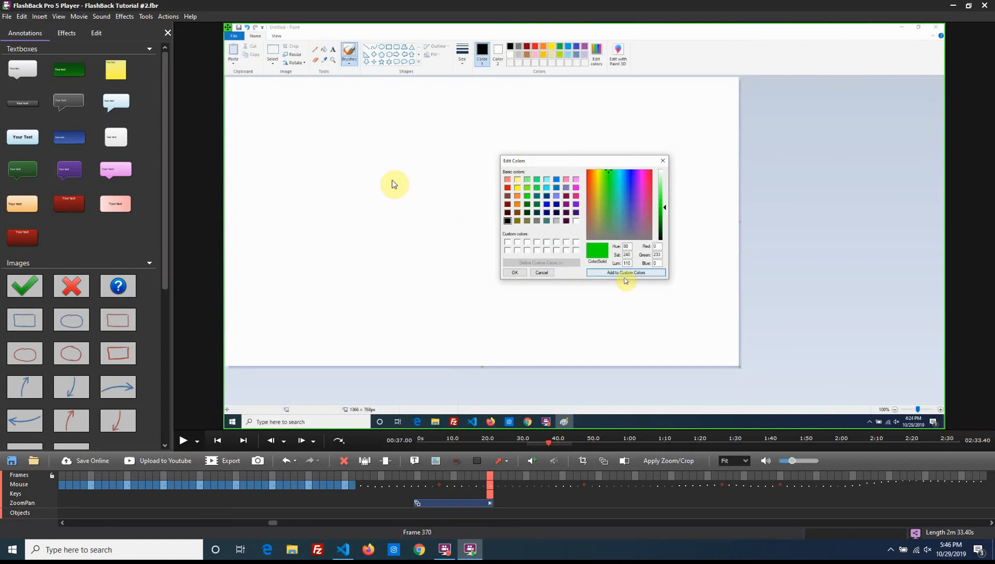
Step: Play the movie from frame 370 to check the zoom-out, and pause at frame 494 on the green-filled canvas
click(185, 440)
click(470, 315)
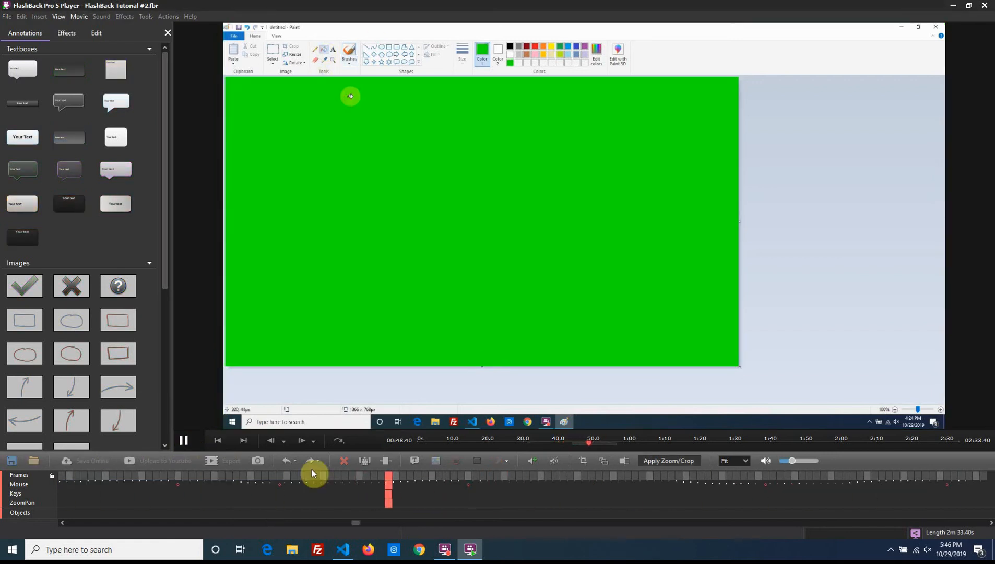
click(183, 440)
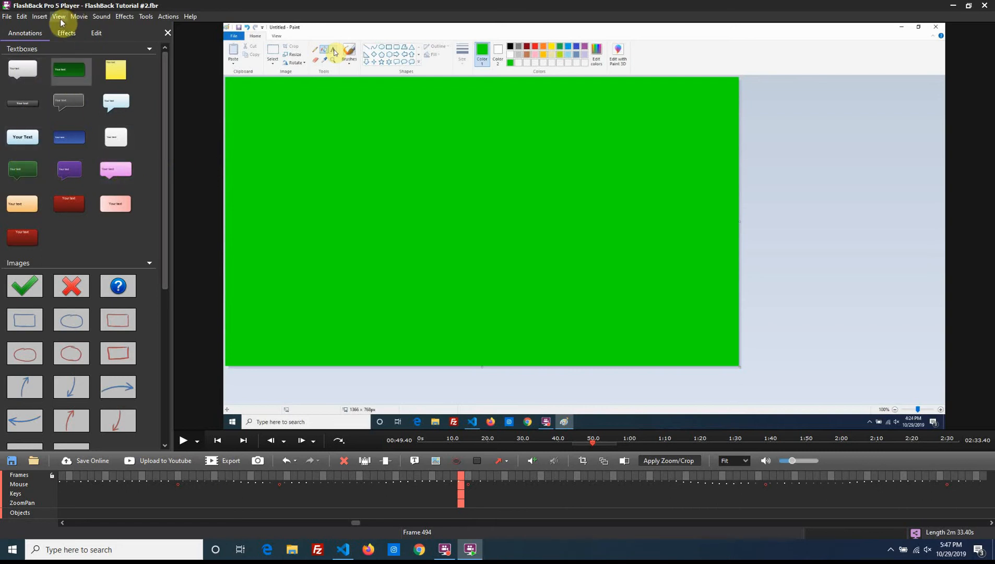
Step: Insert a text-only annotation at frame 494 with the default Arial text "Enter your text here"
click(39, 17)
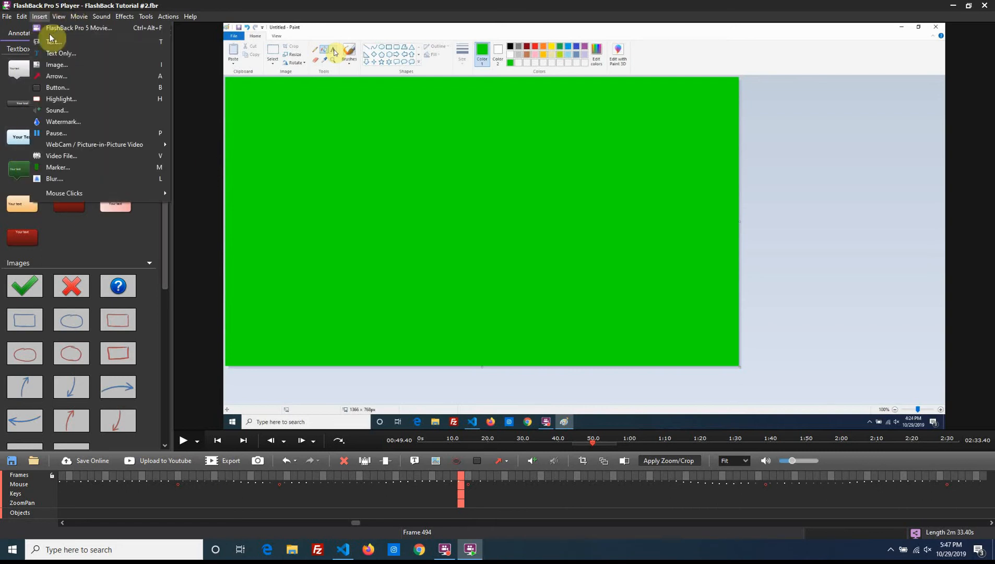
click(54, 53)
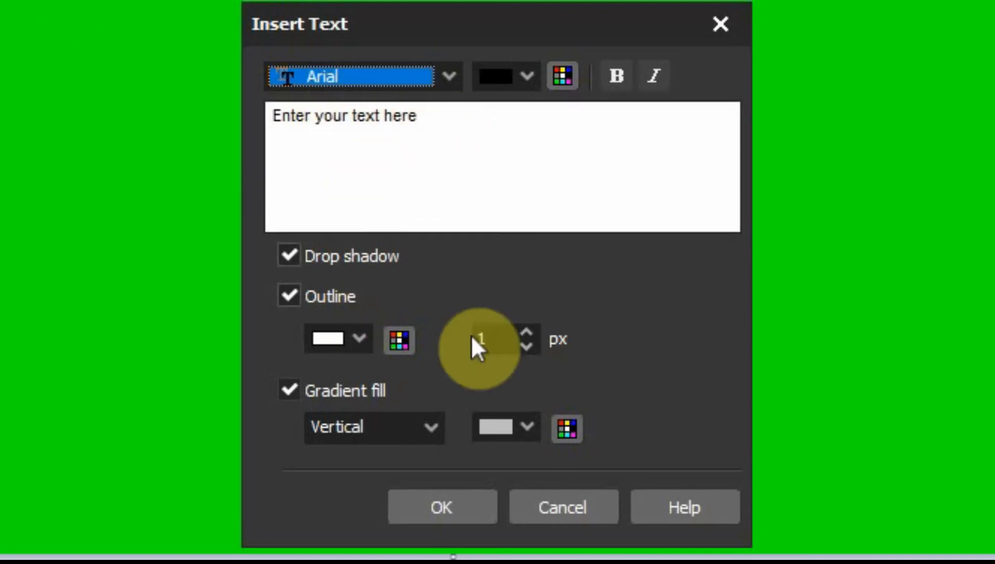
click(447, 499)
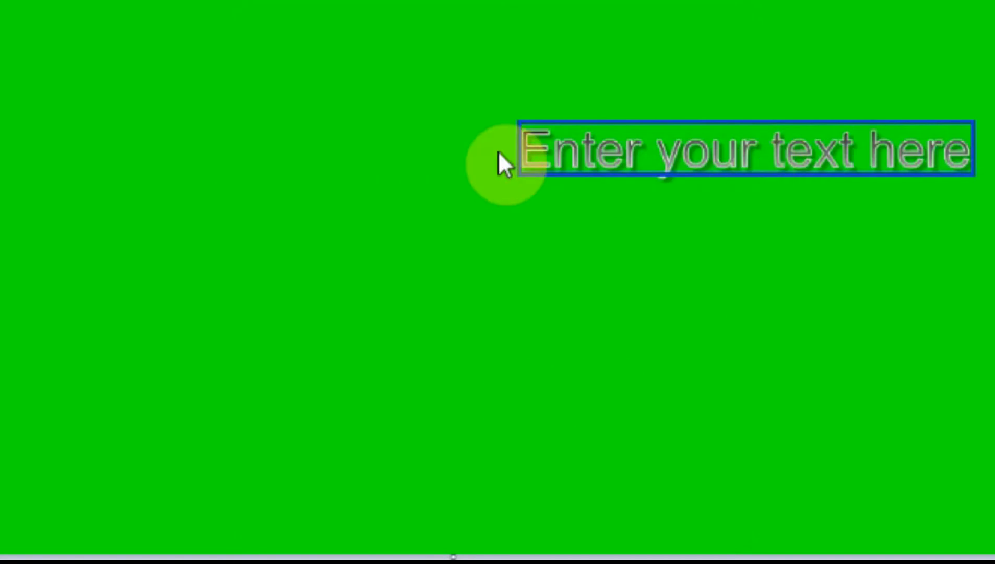
Step: Turn off the gradient fill and the outline of the "Enter your text here" annotation
double_click(632, 157)
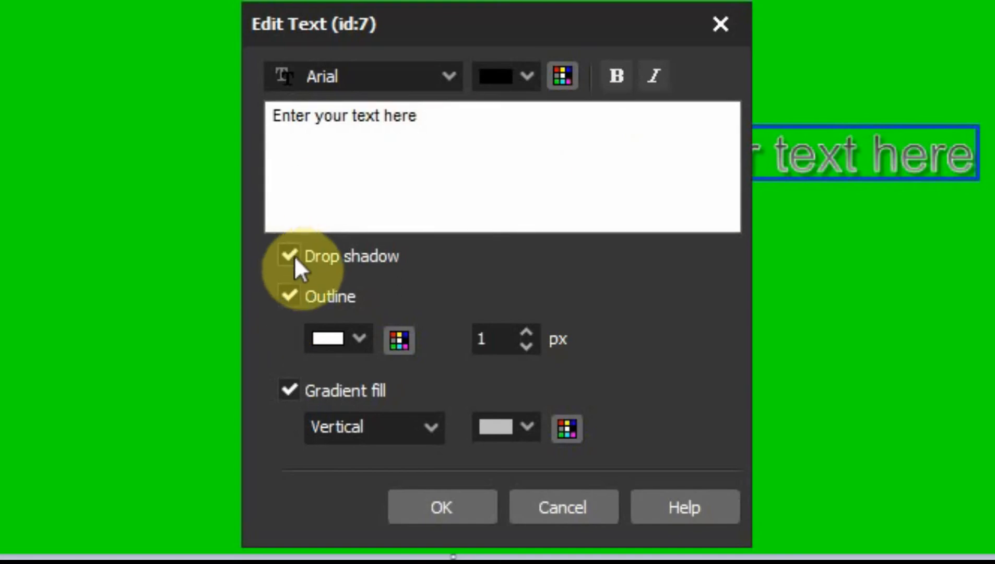
click(289, 389)
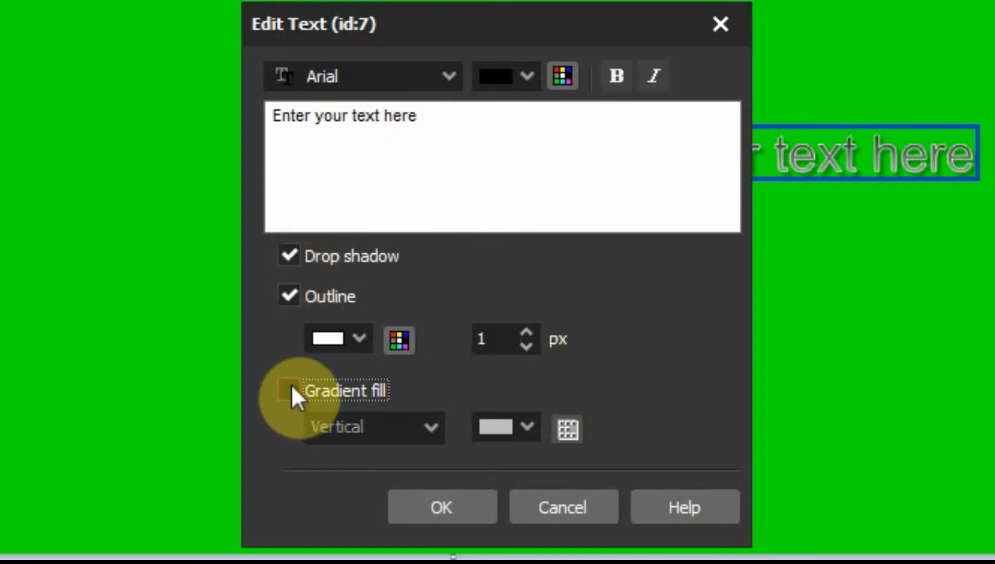
click(290, 296)
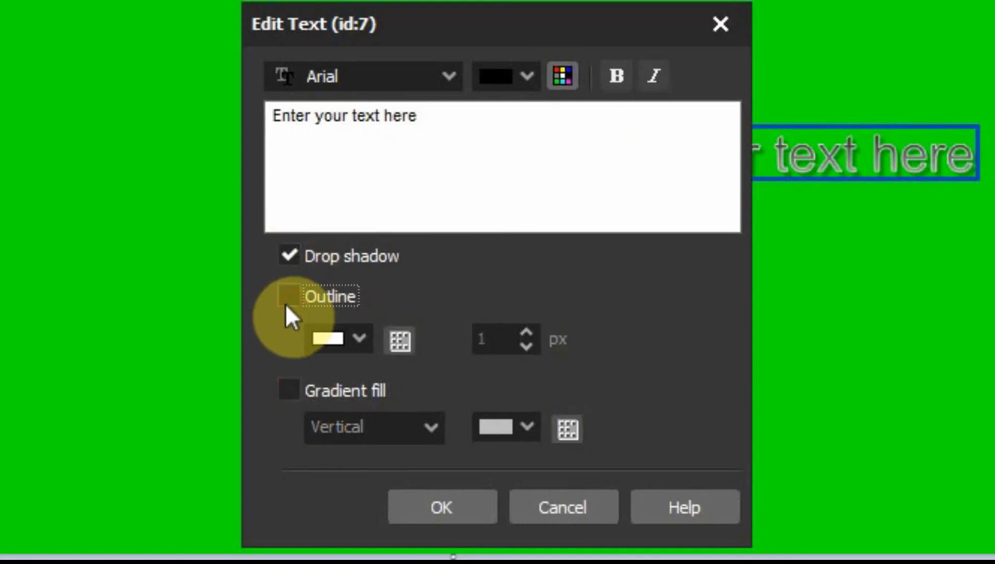
click(442, 500)
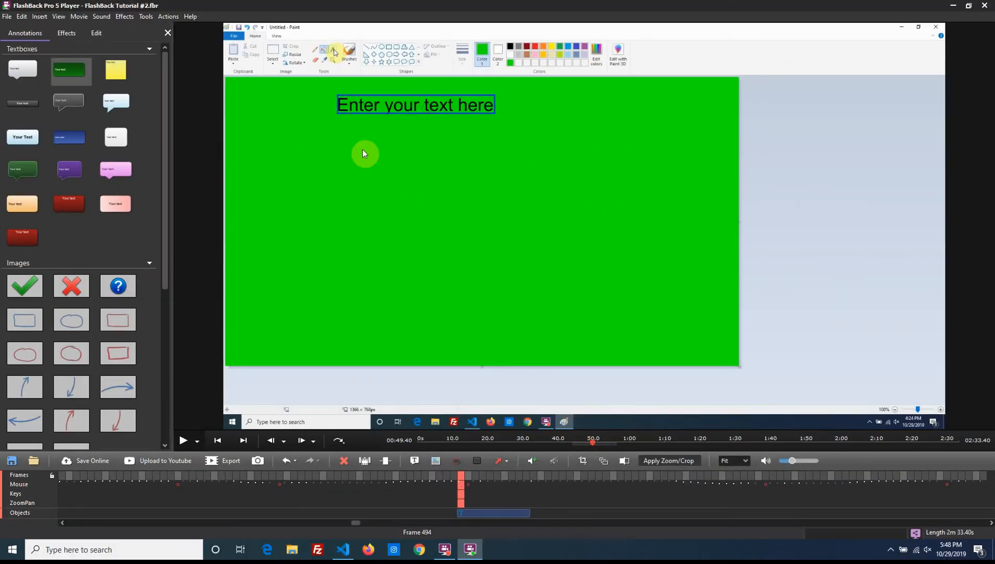
Step: Add two light-blue "Your Text" textboxes side by side below the text annotation on the green canvas
drag(22, 137, 351, 171)
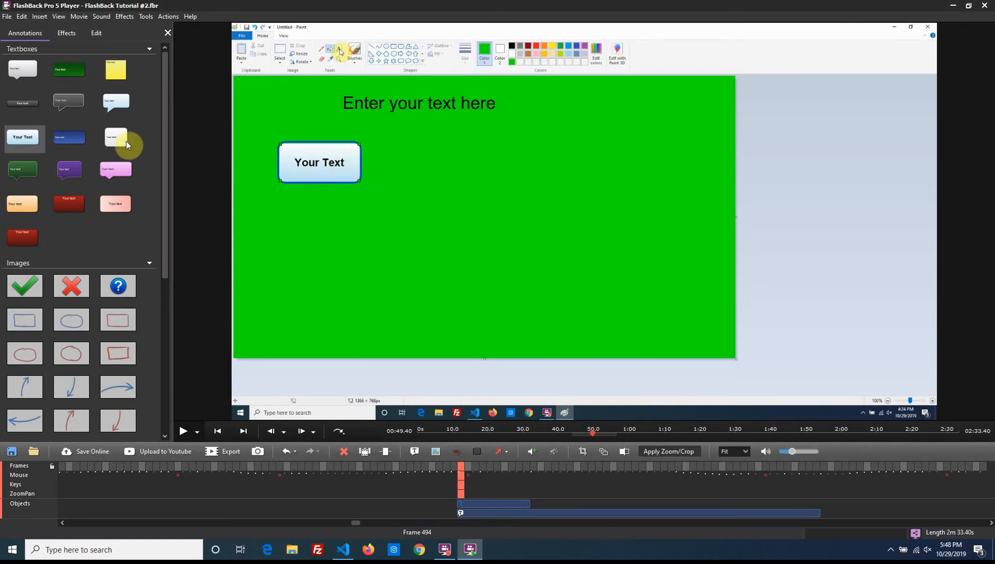
drag(16, 140, 517, 174)
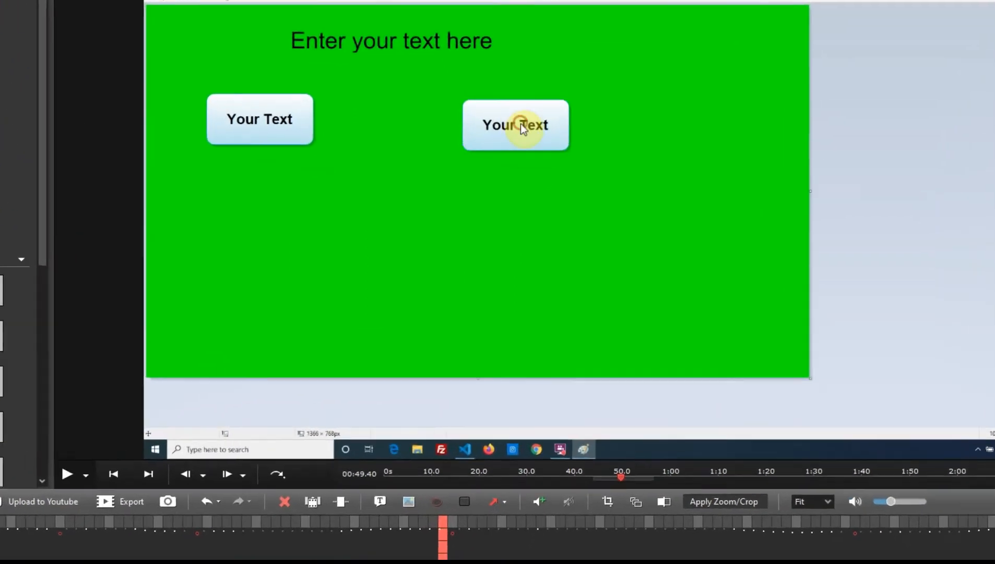
Step: Set the second "Your Text" textbox's fill color to a custom green (Red 0, Green 233, Blue 0), adding it to the custom colors
double_click(516, 174)
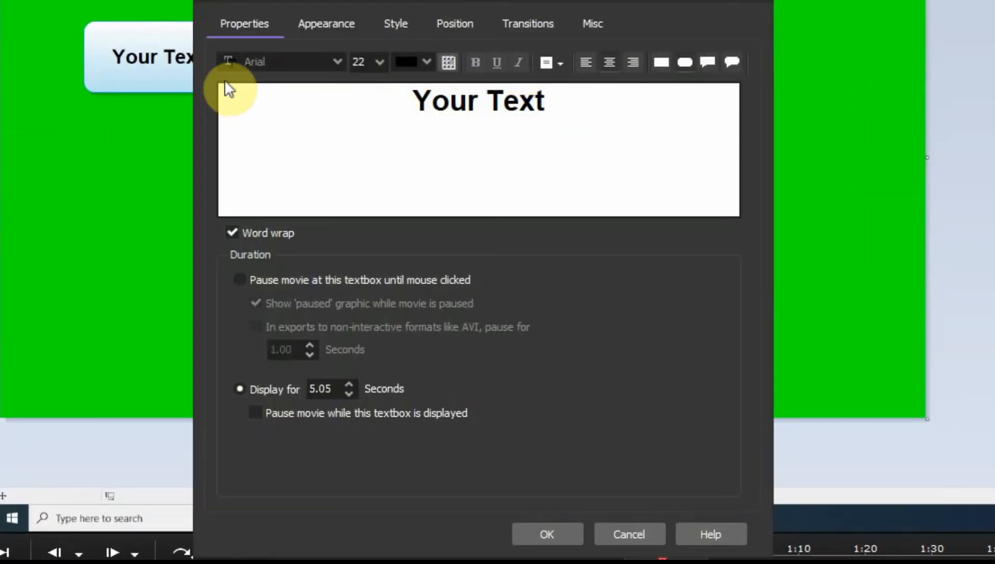
click(322, 23)
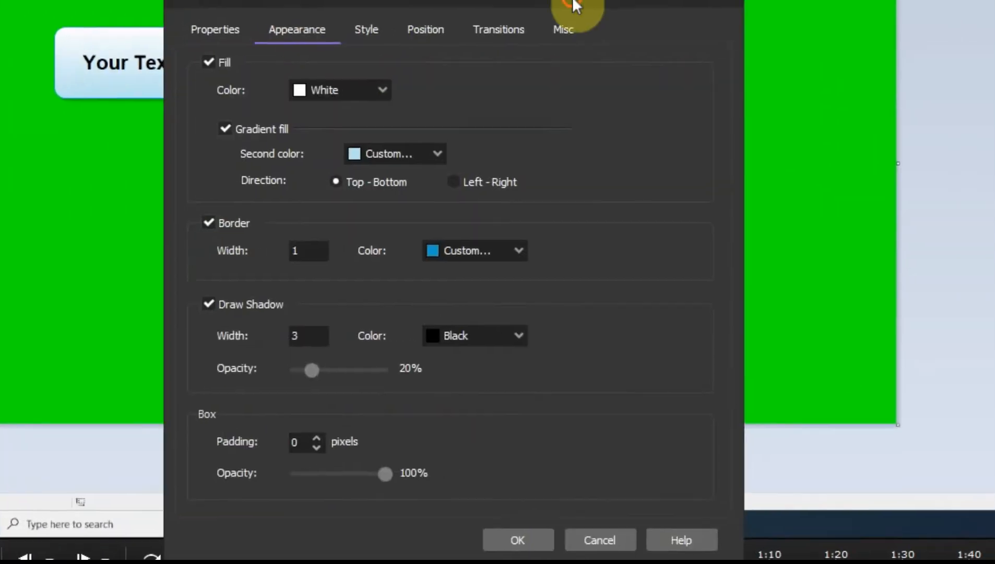
drag(574, 4, 994, 1)
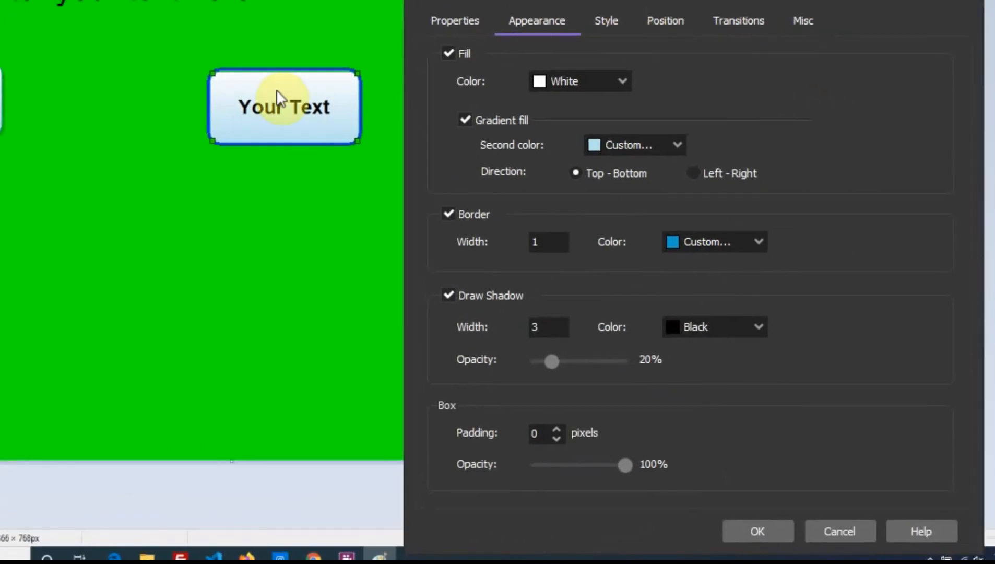
click(622, 81)
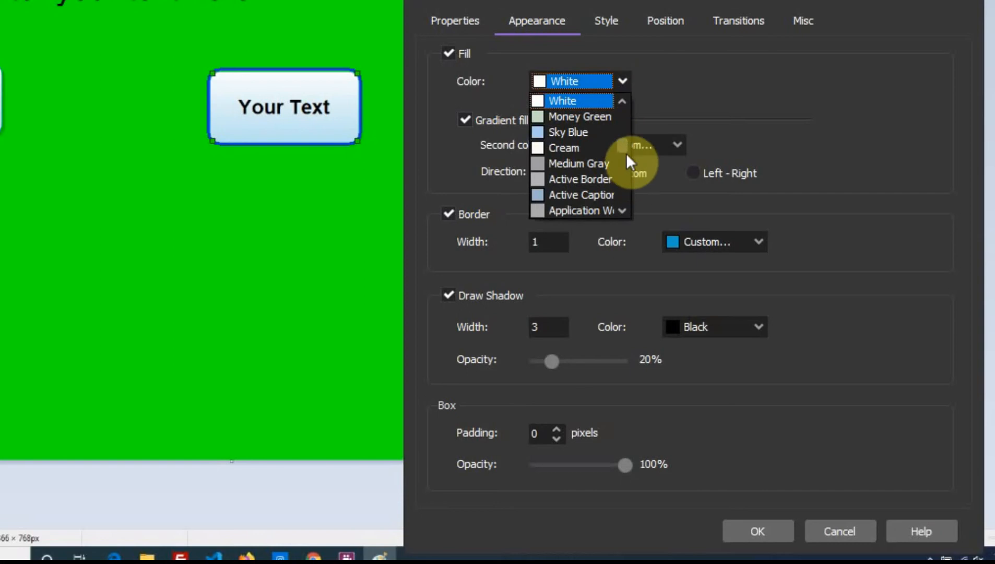
drag(626, 153, 627, 114)
click(574, 100)
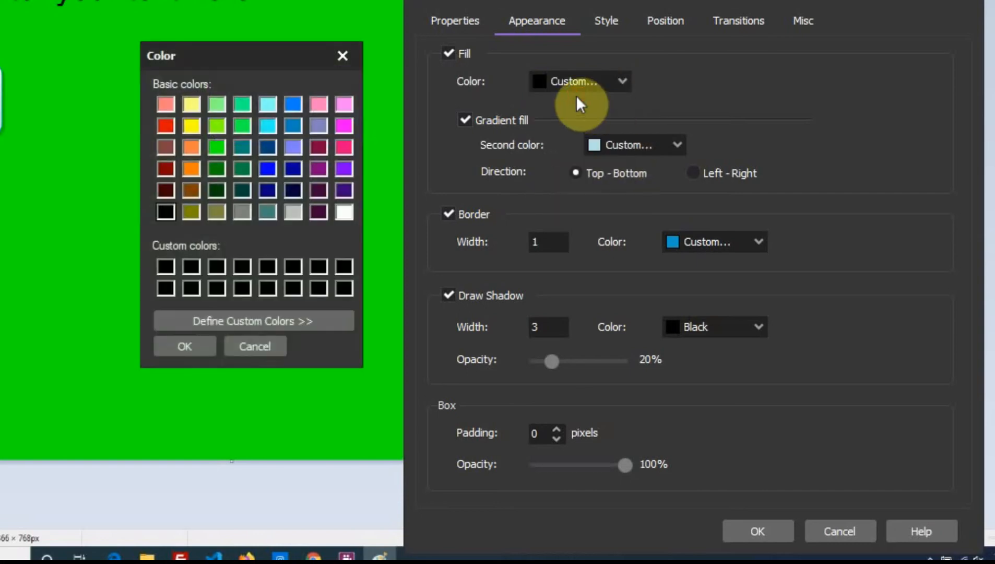
click(233, 320)
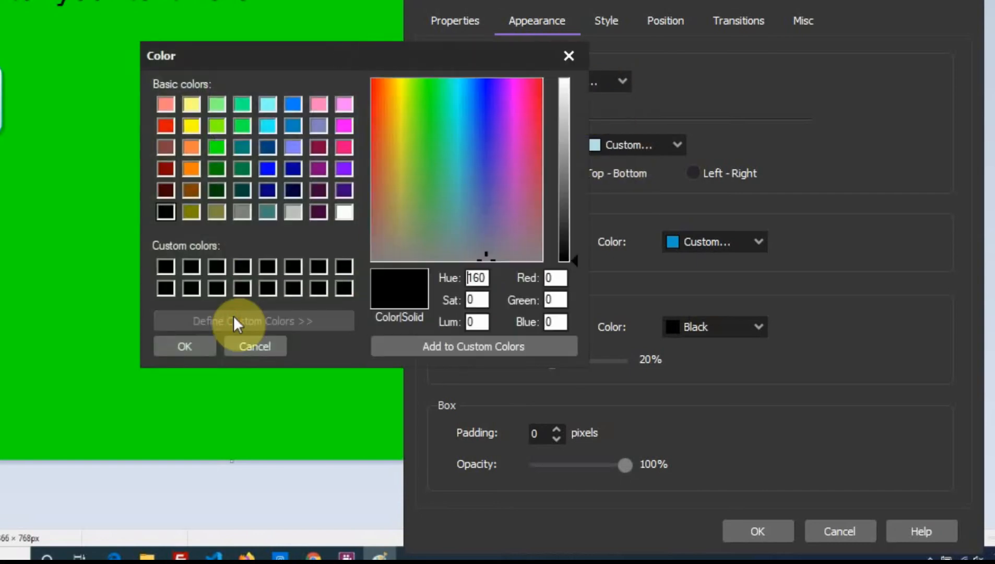
double_click(548, 299)
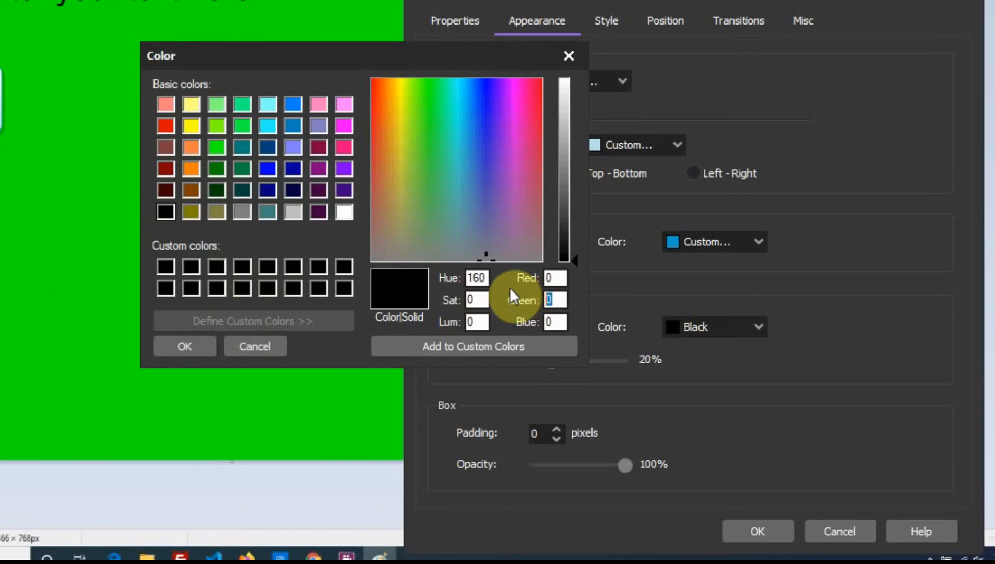
text(233)
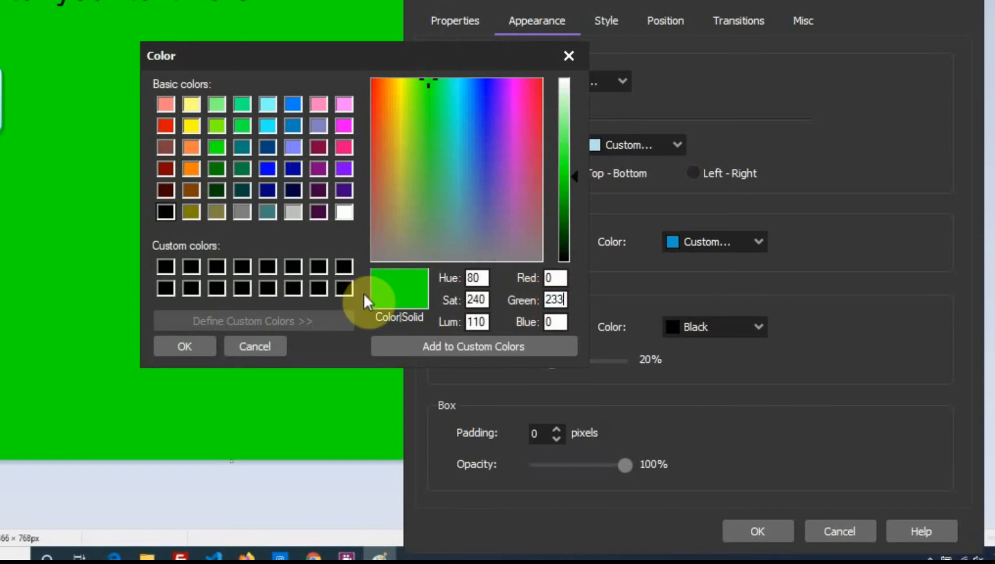
click(430, 351)
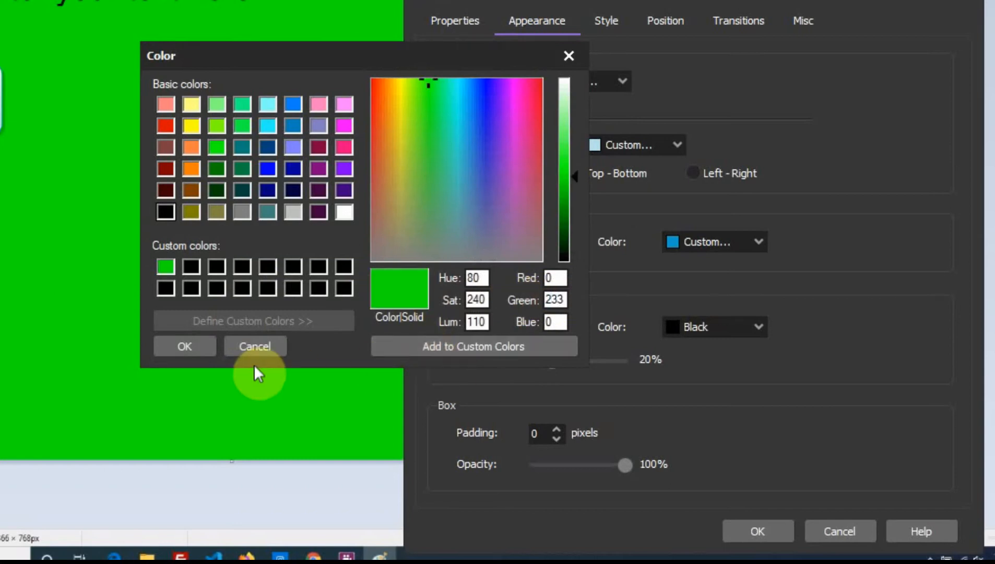
click(196, 349)
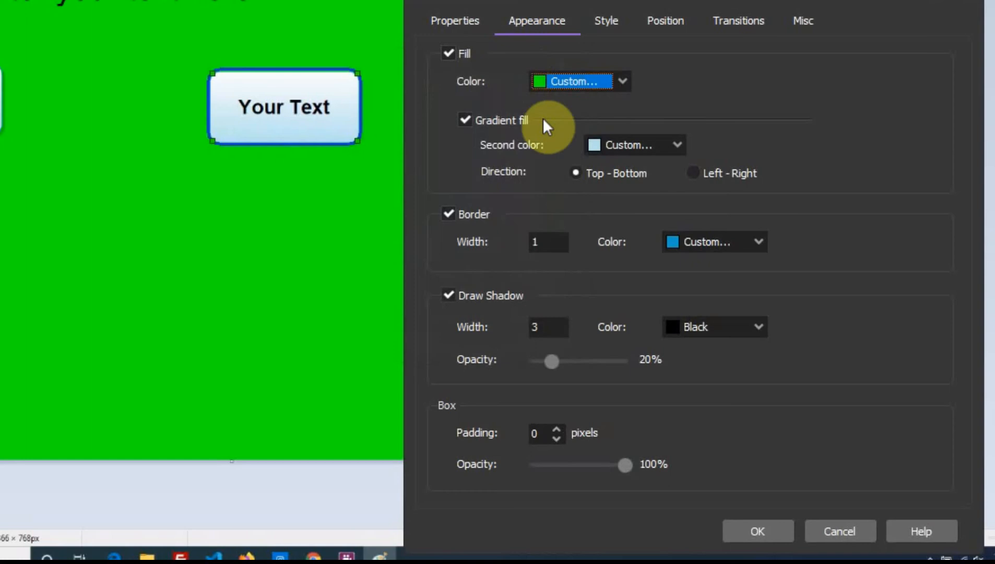
Step: Apply the green fill to the second "Your Text" textbox and turn off its gradient fill
click(757, 530)
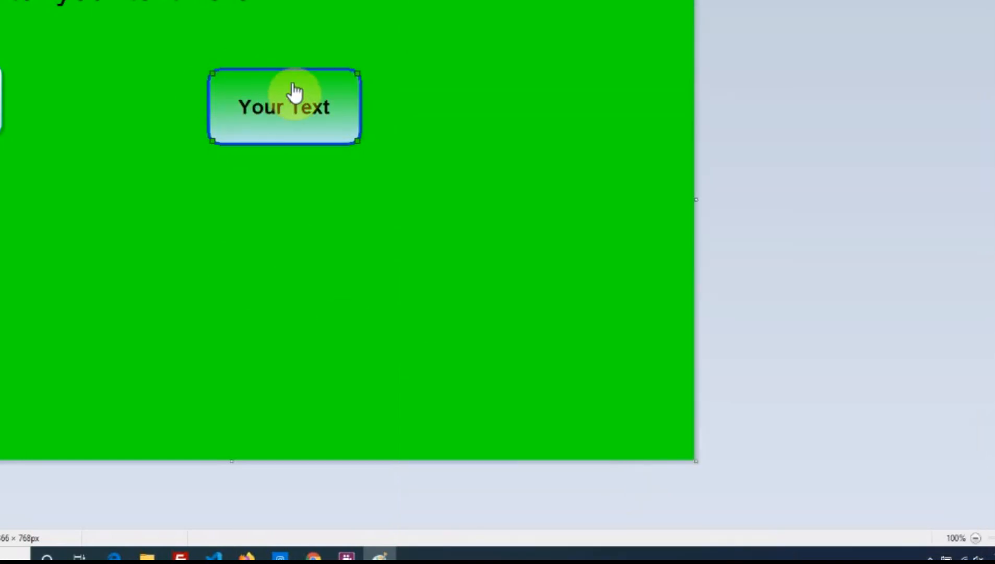
click(275, 90)
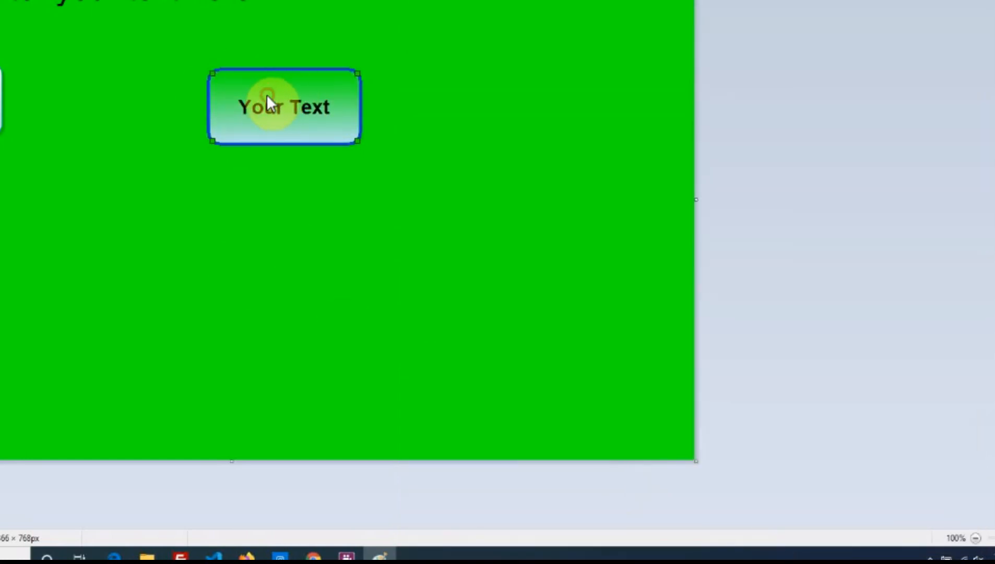
double_click(266, 94)
click(537, 20)
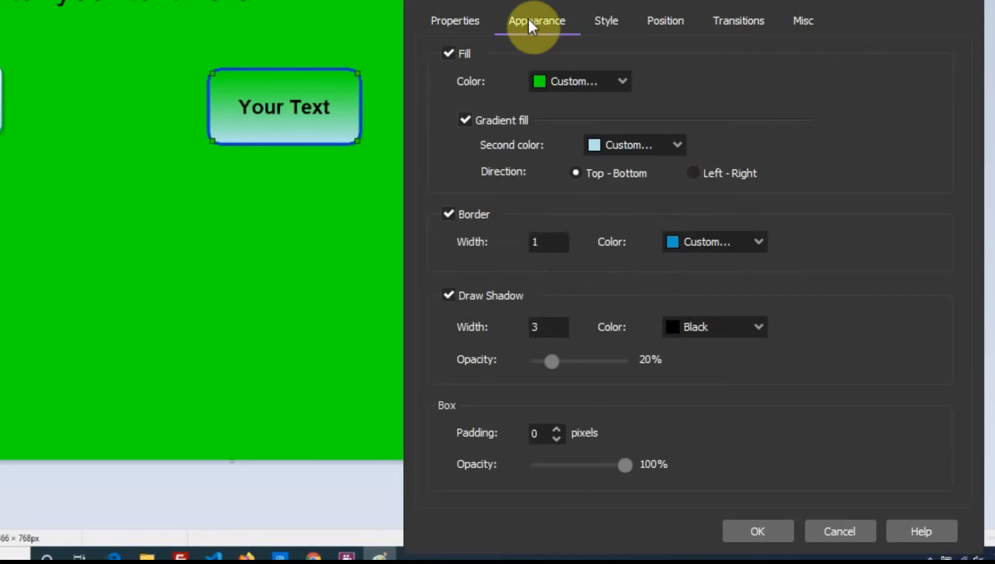
click(464, 121)
click(758, 531)
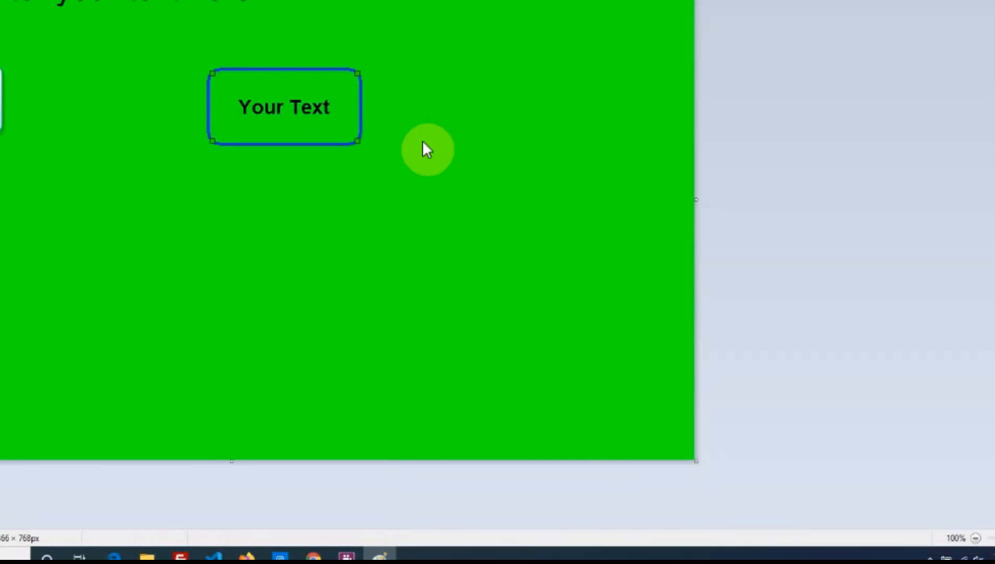
click(1, 100)
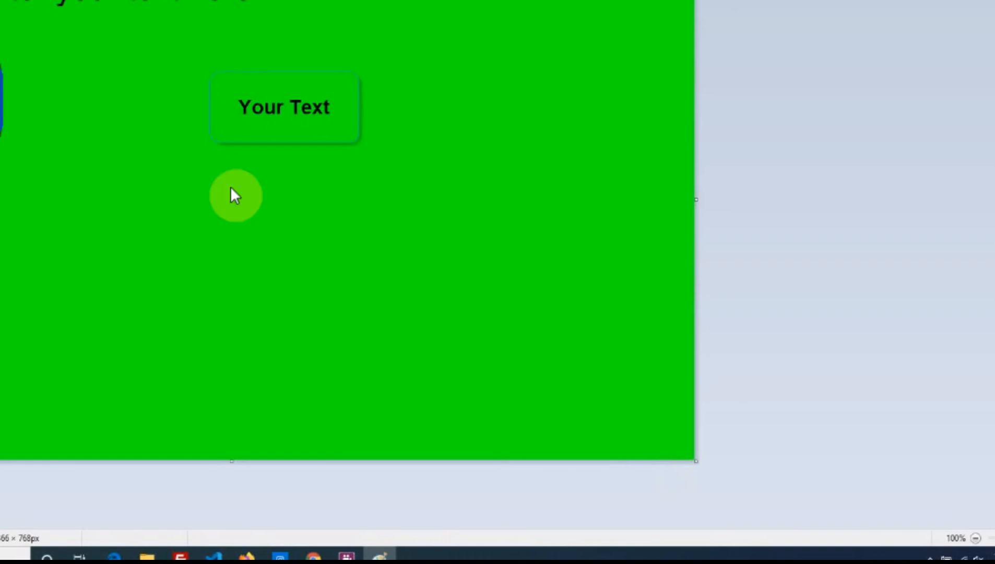
Step: Try to set the border width of the green "Your Text" textbox to 0
double_click(288, 139)
click(539, 25)
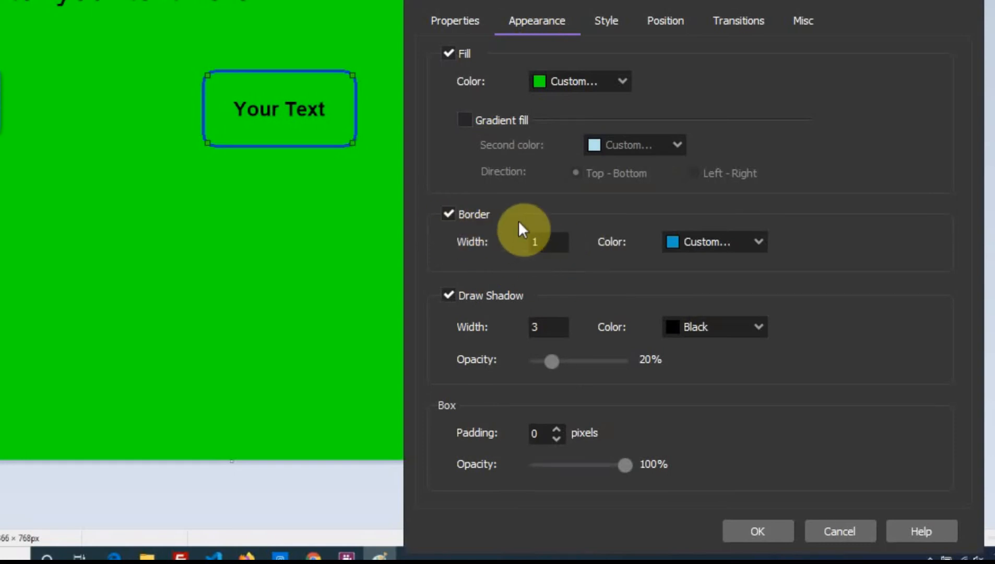
double_click(550, 241)
text(0)
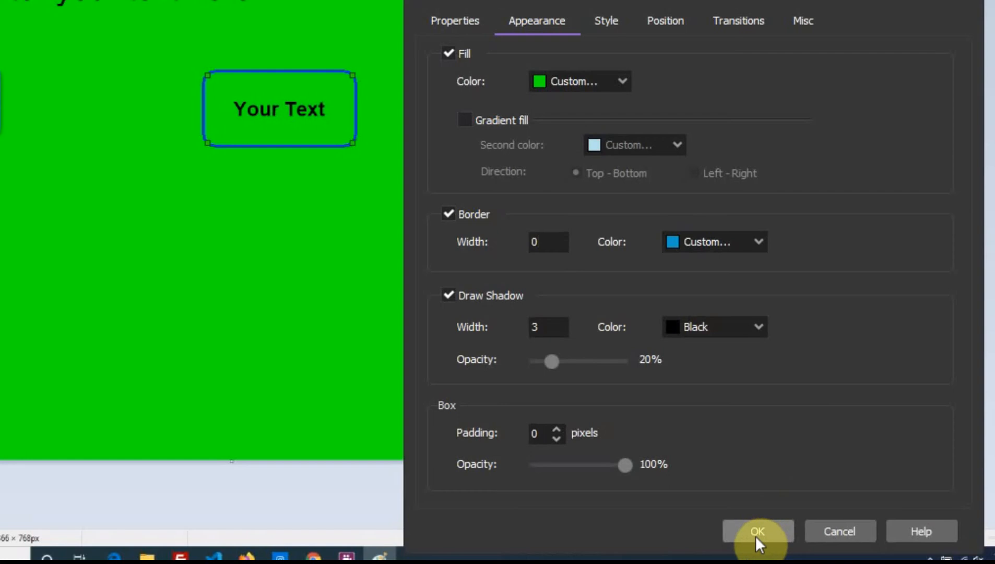
click(775, 531)
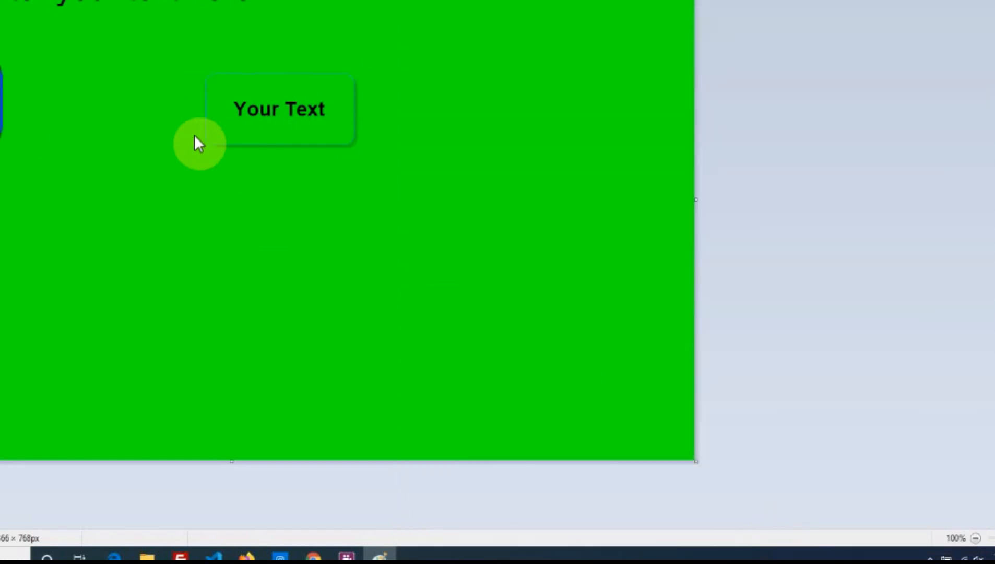
Step: Turn off the drop shadow of the green "Your Text" textbox
double_click(291, 117)
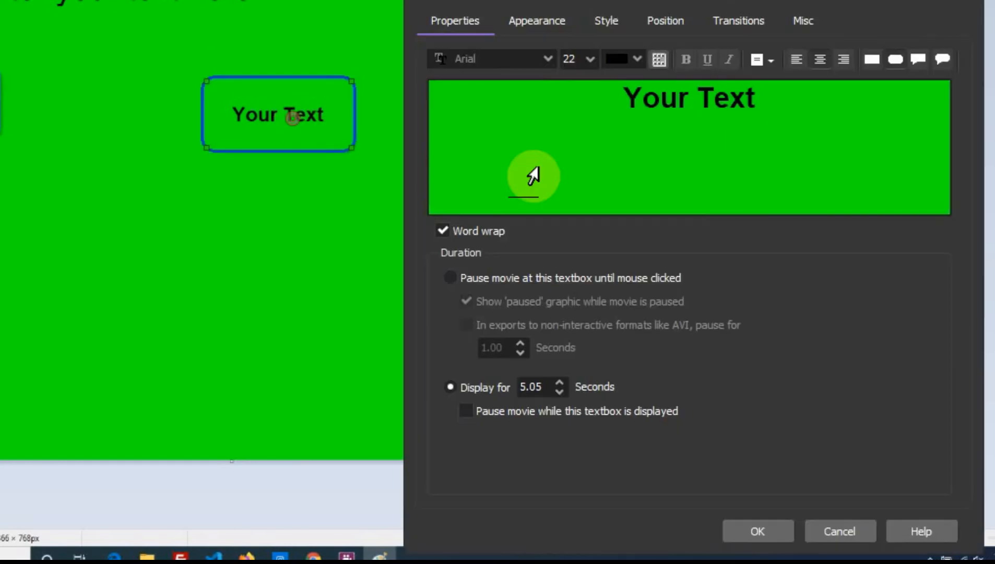
click(534, 18)
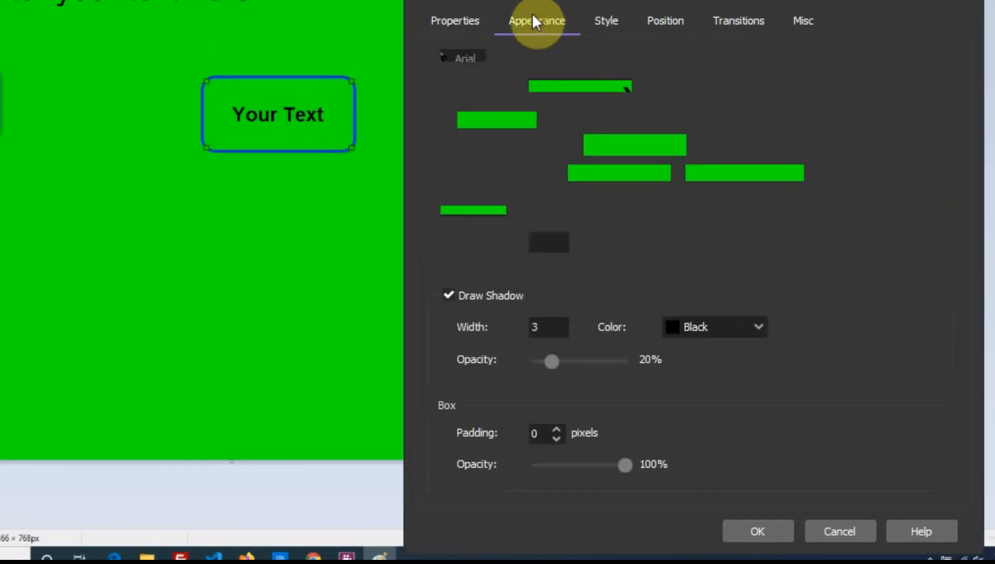
click(448, 292)
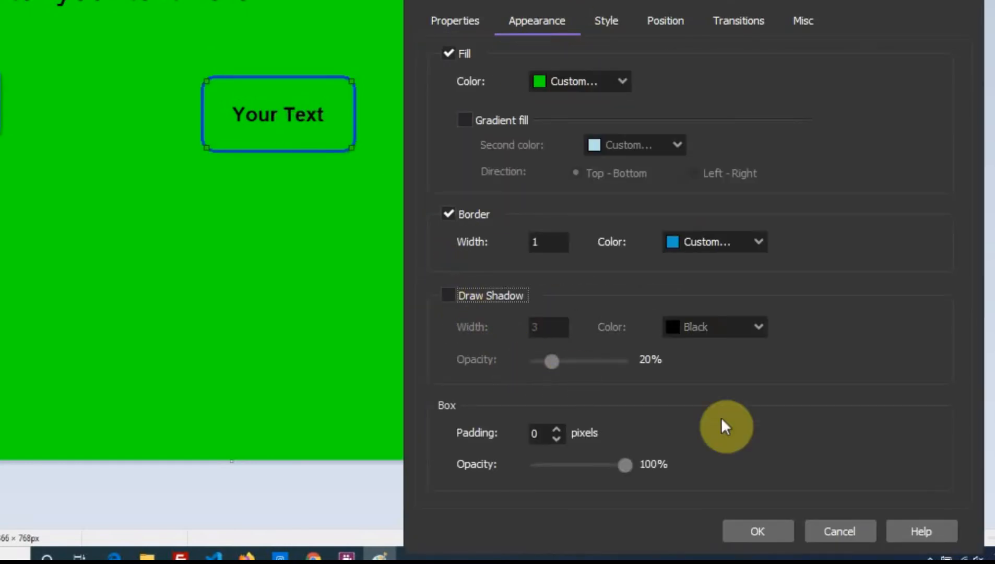
click(771, 533)
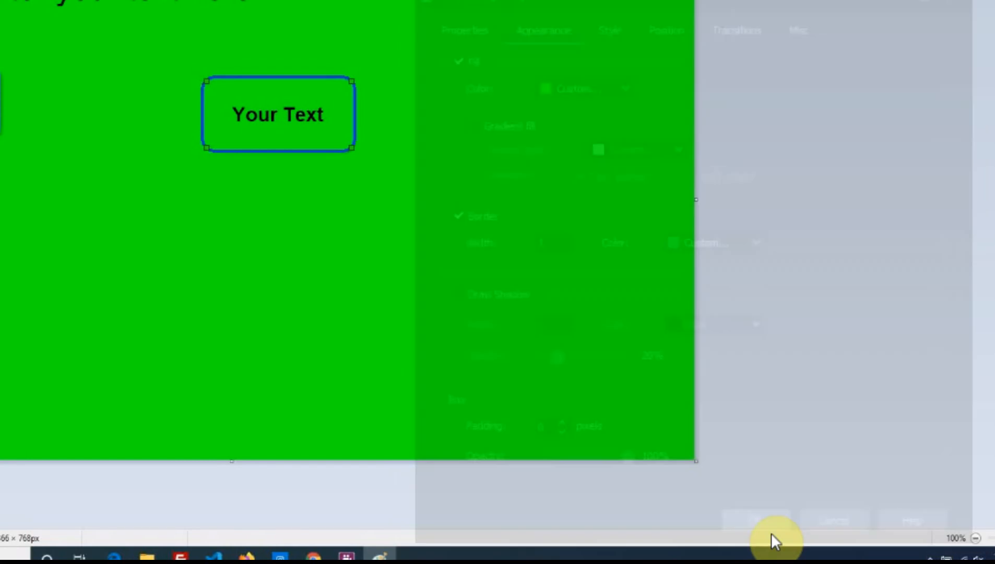
click(1, 103)
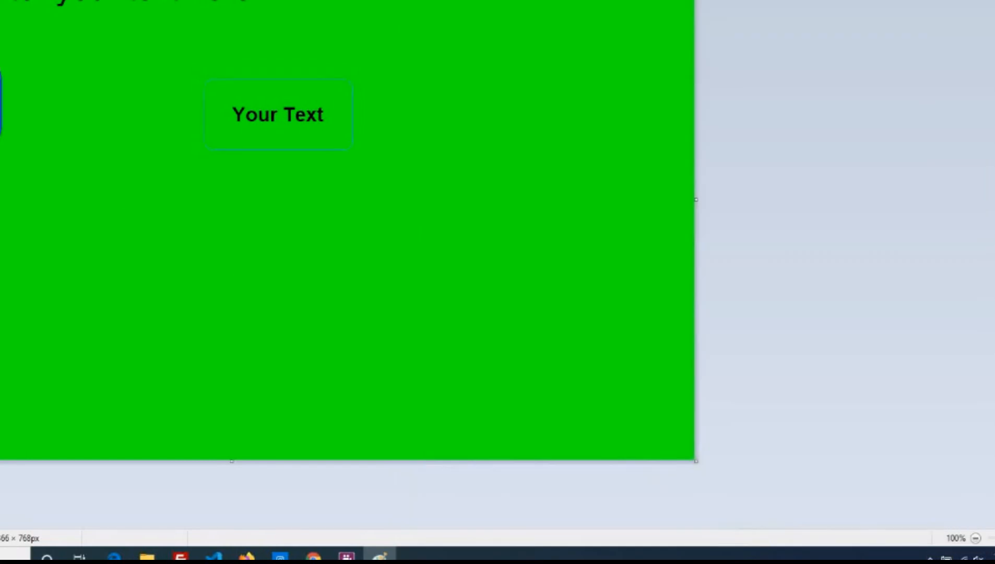
Step: Turn off the border of the green "Your Text" textbox
double_click(284, 113)
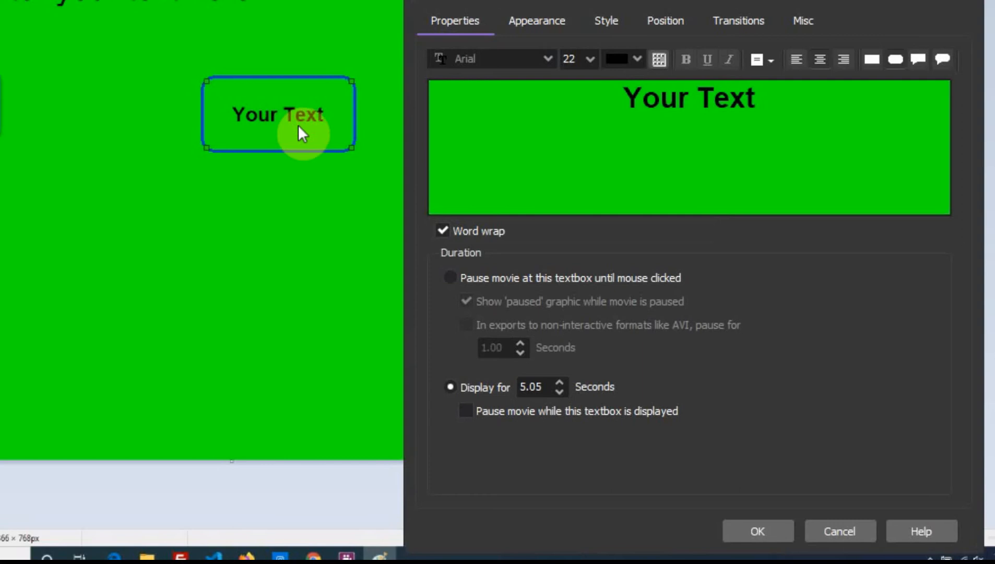
click(545, 21)
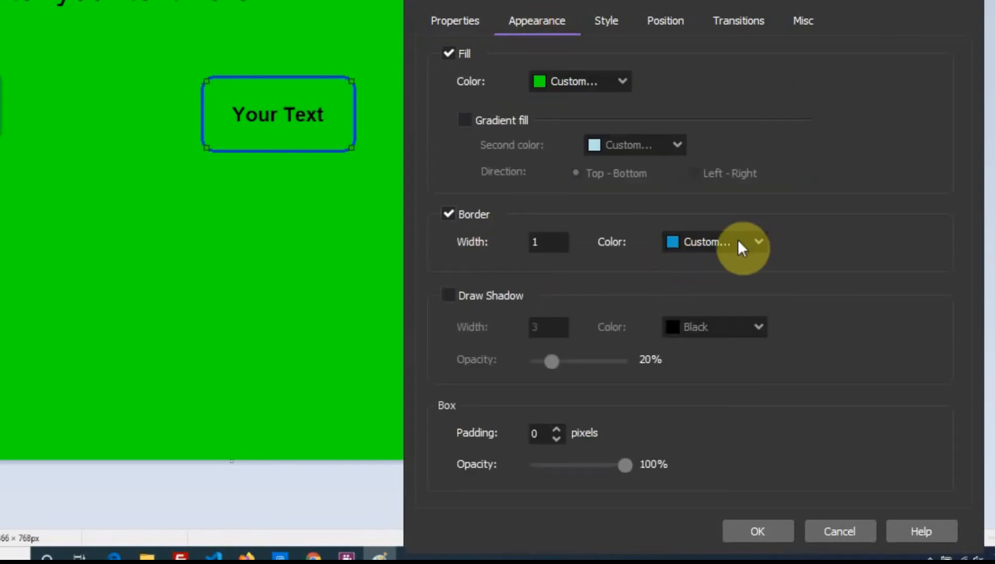
click(448, 214)
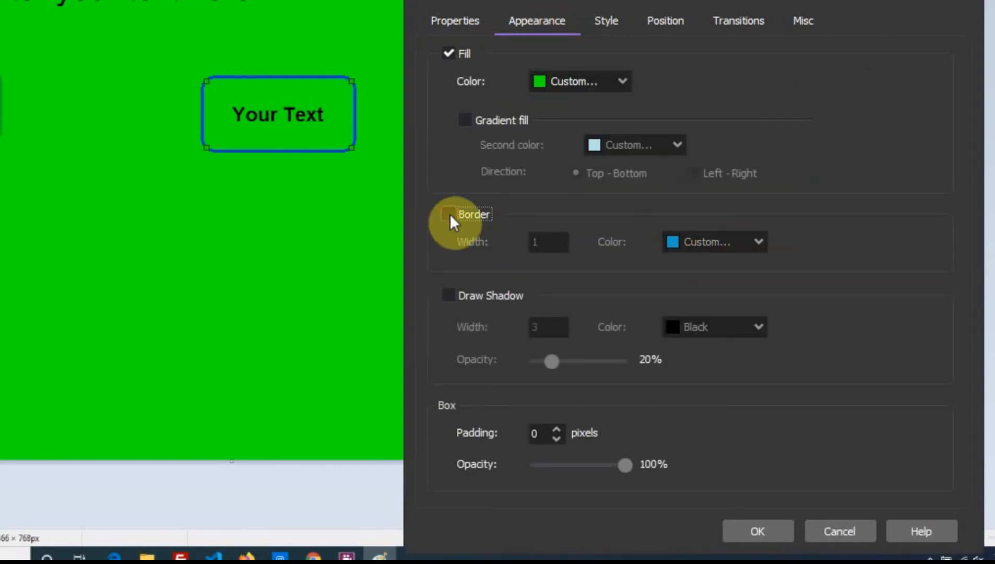
click(757, 532)
click(322, 380)
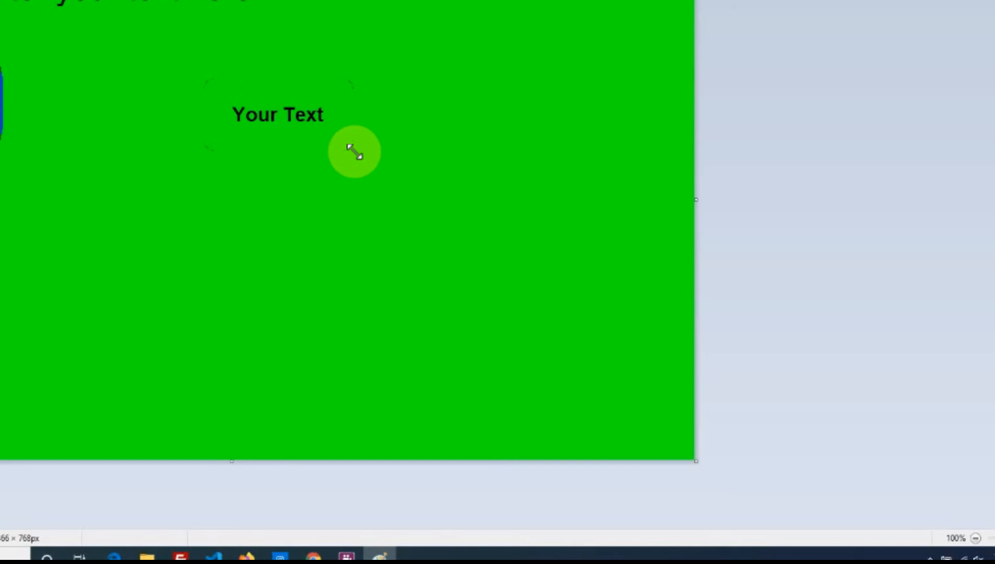
Step: Turn the border of the green "Your Text" textbox back on
double_click(282, 116)
click(531, 16)
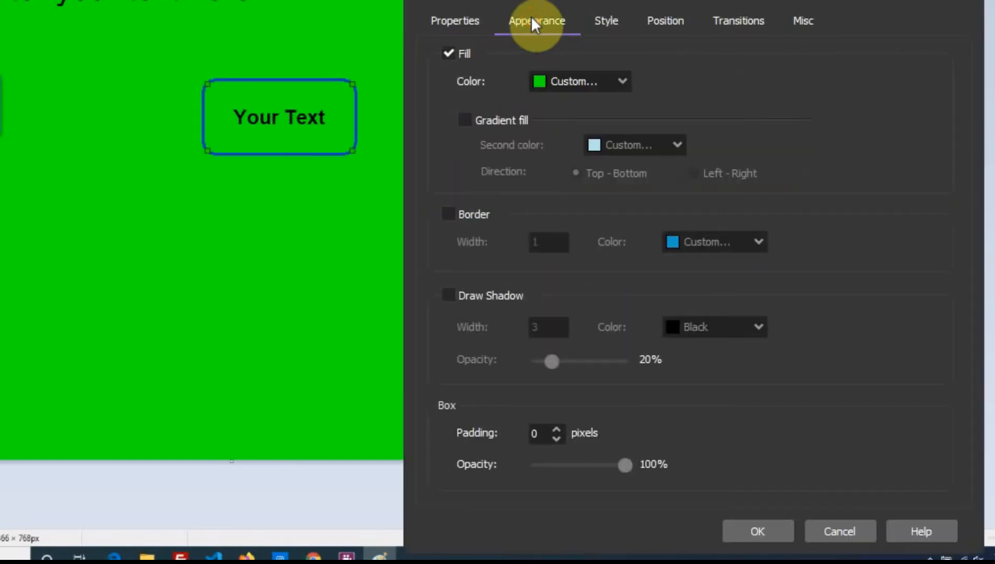
click(452, 214)
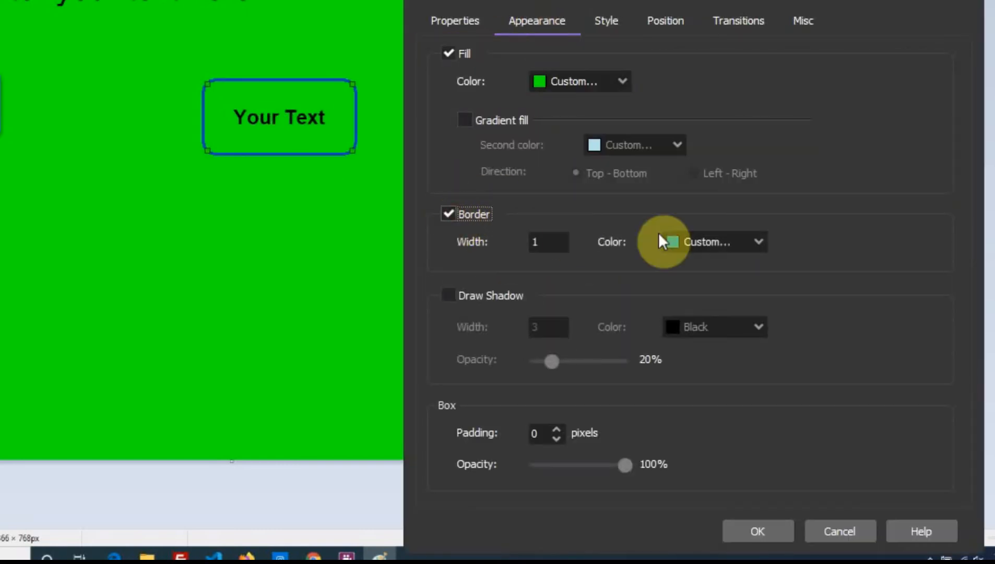
Step: Set the green textbox's border color to a custom green (Red 0, Green 233, Blue 0), adding it to the custom colors
click(757, 241)
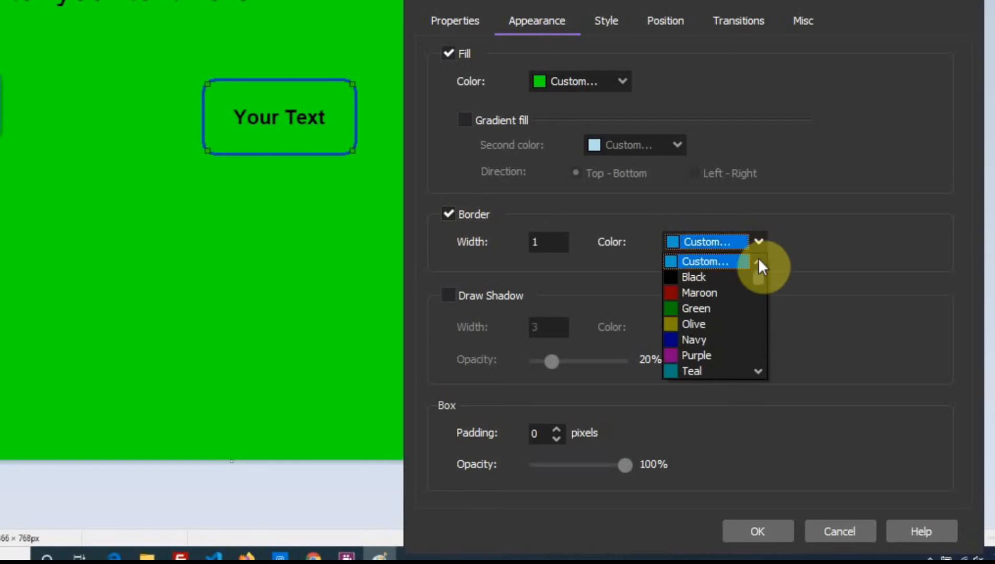
click(713, 259)
click(288, 321)
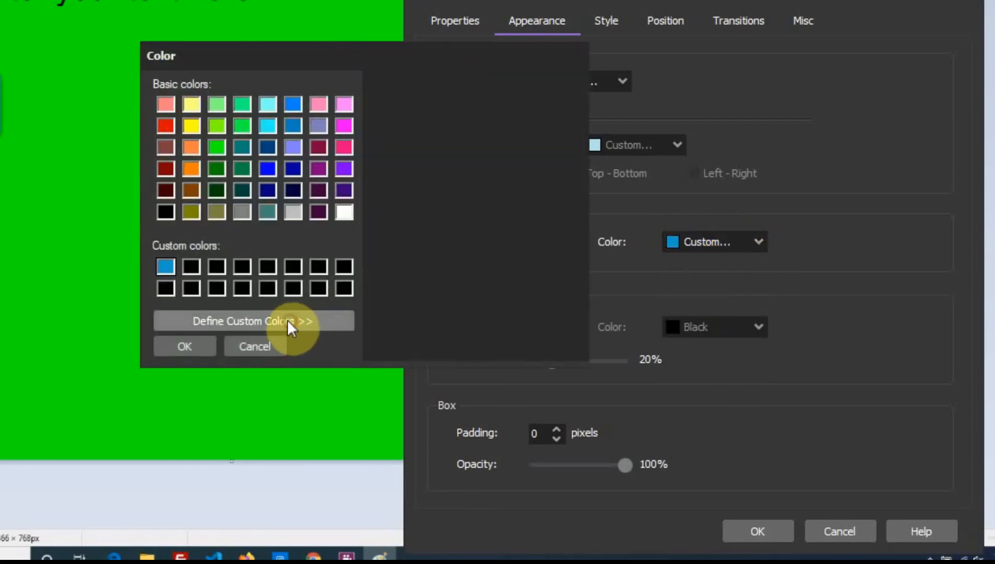
click(560, 277)
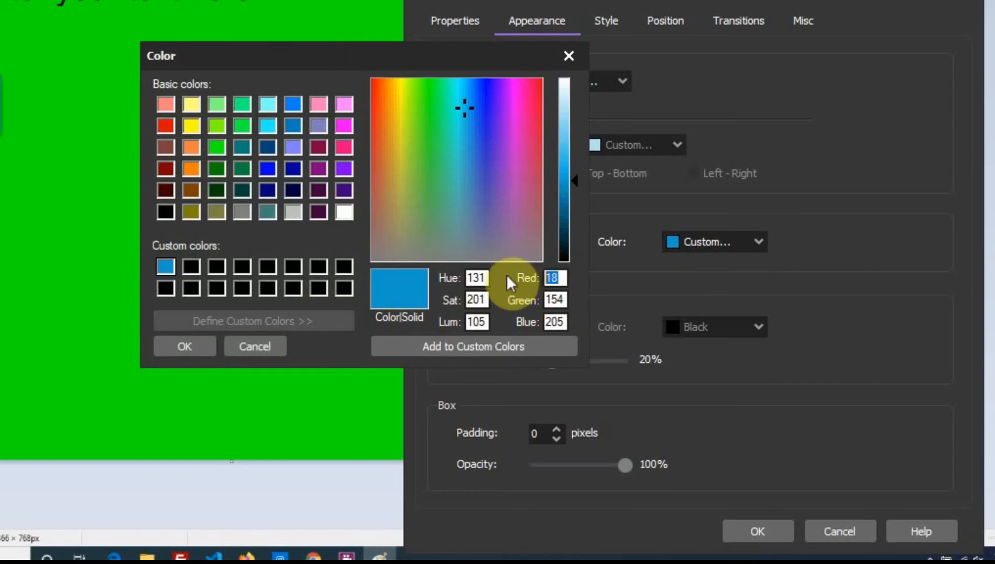
key(BackSpace)
key(BackSpace)
text(0)
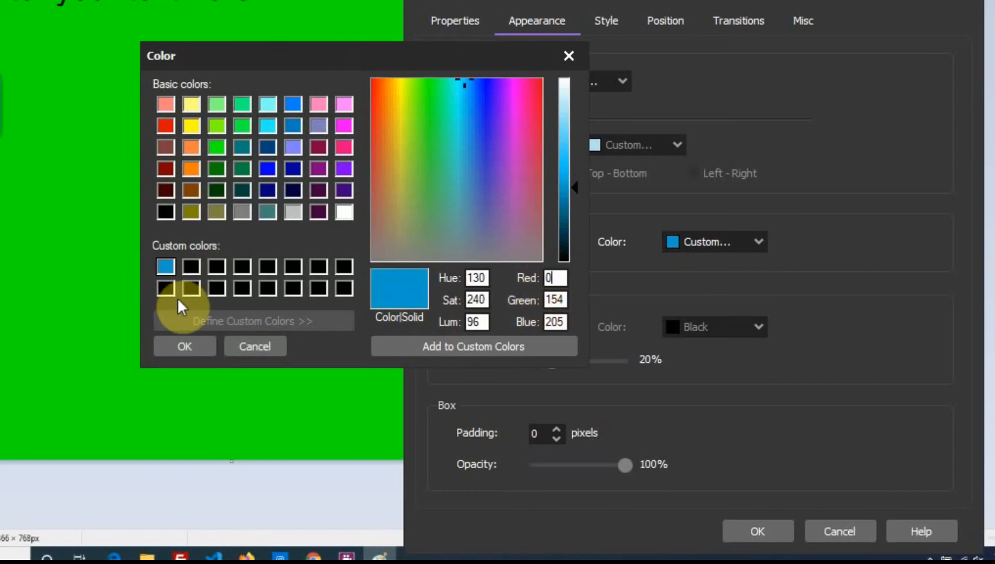
double_click(557, 298)
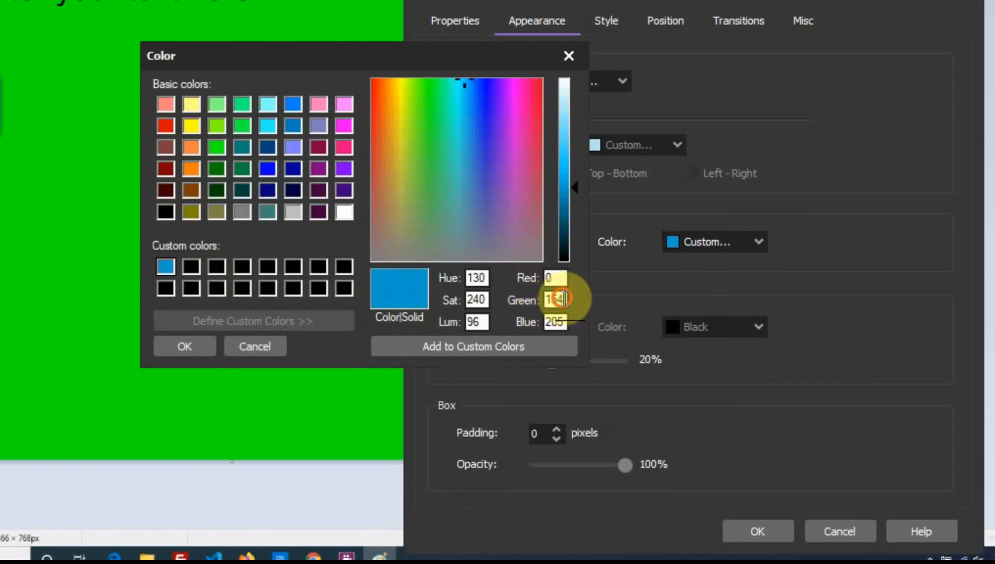
text(233)
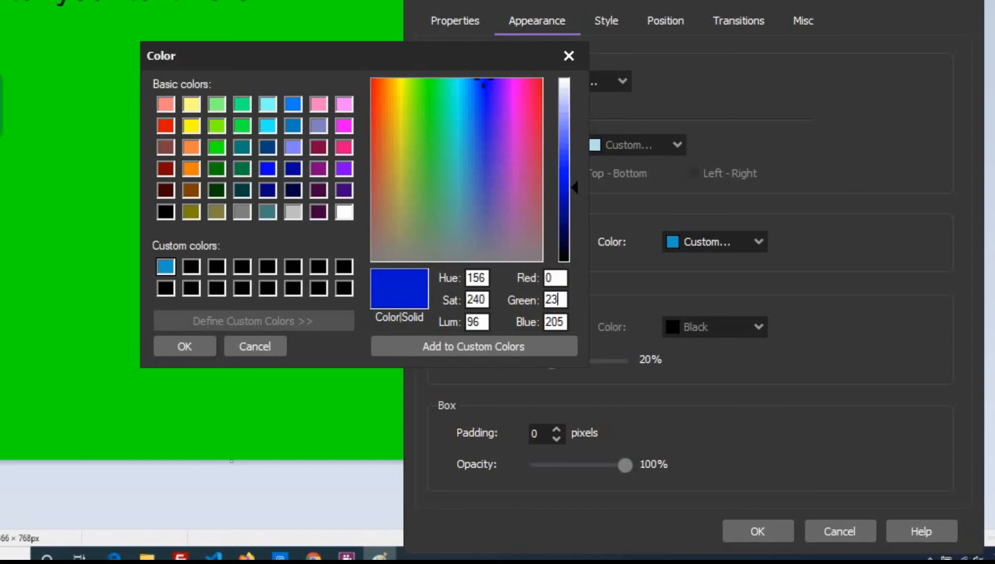
double_click(555, 321)
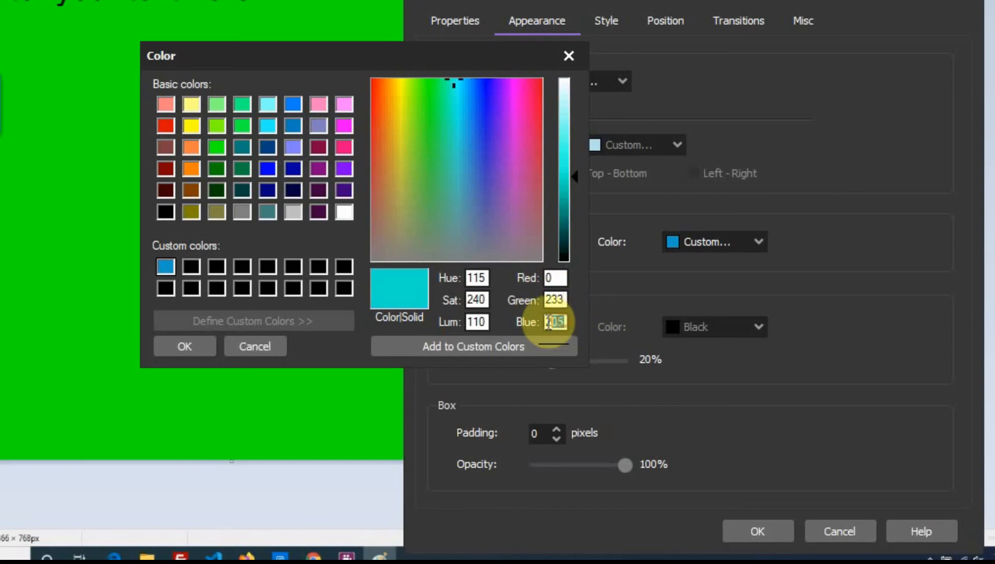
text(0)
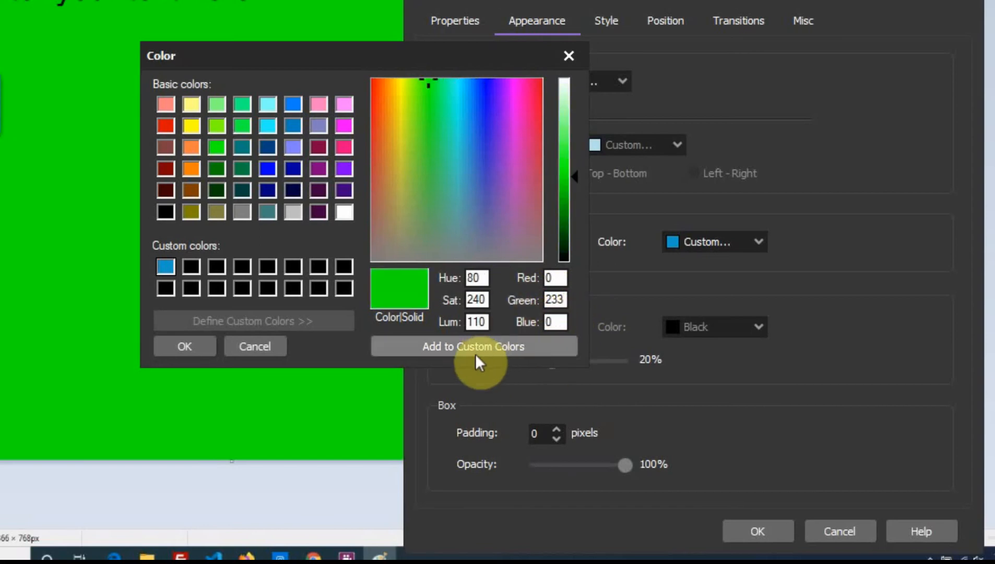
click(461, 344)
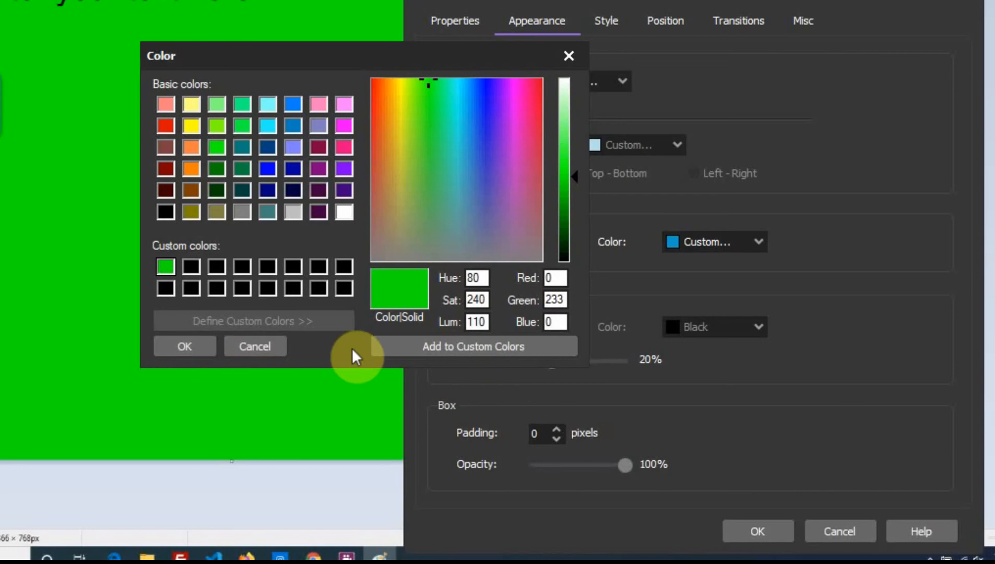
click(186, 346)
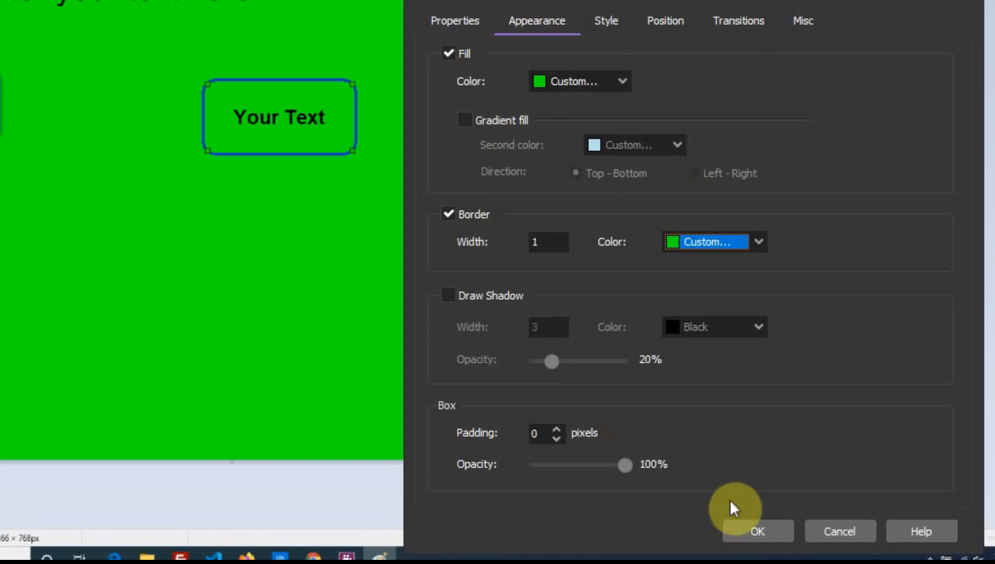
click(773, 532)
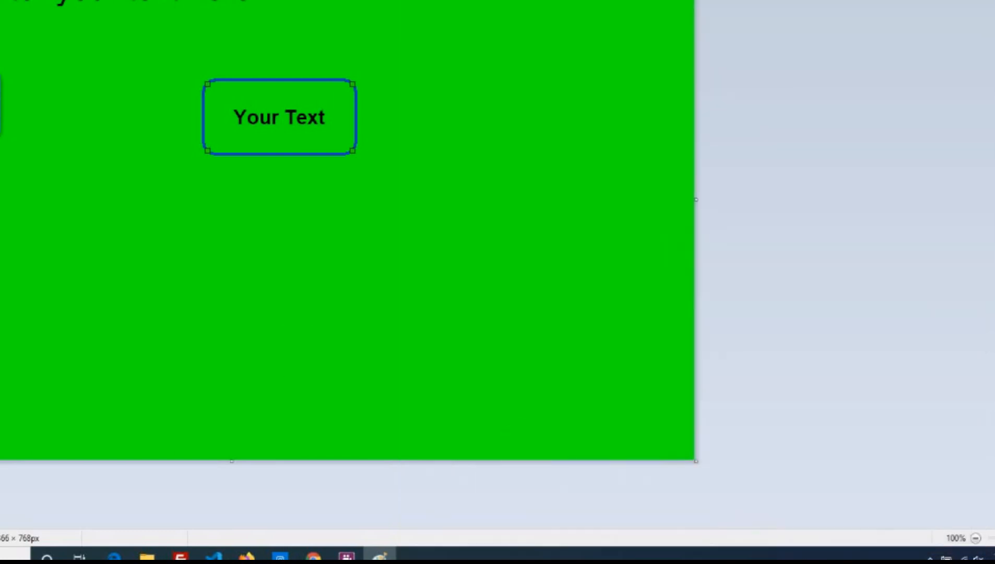
click(1, 112)
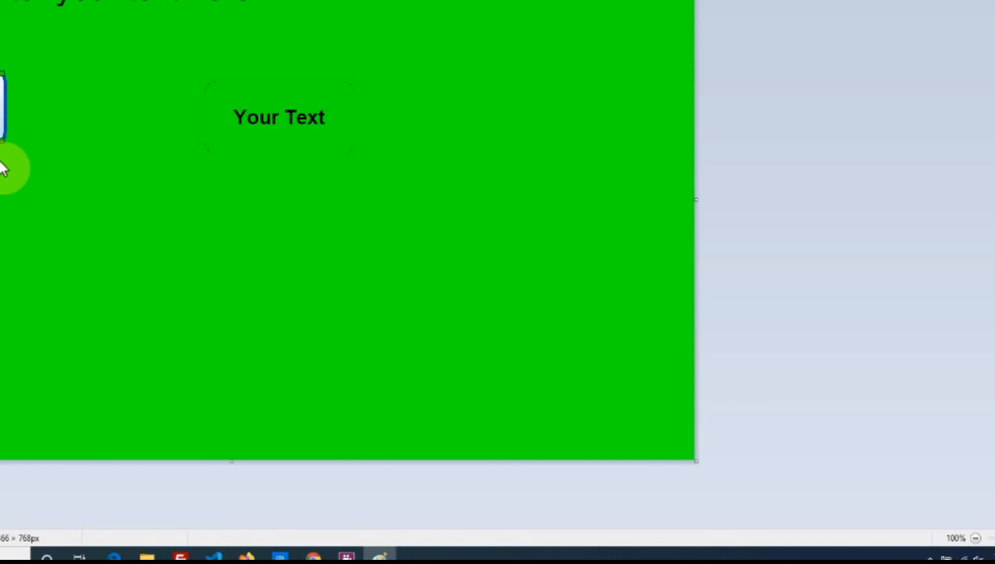
Step: Set the border width of the green "Your Text" textbox to 2
click(285, 132)
double_click(281, 125)
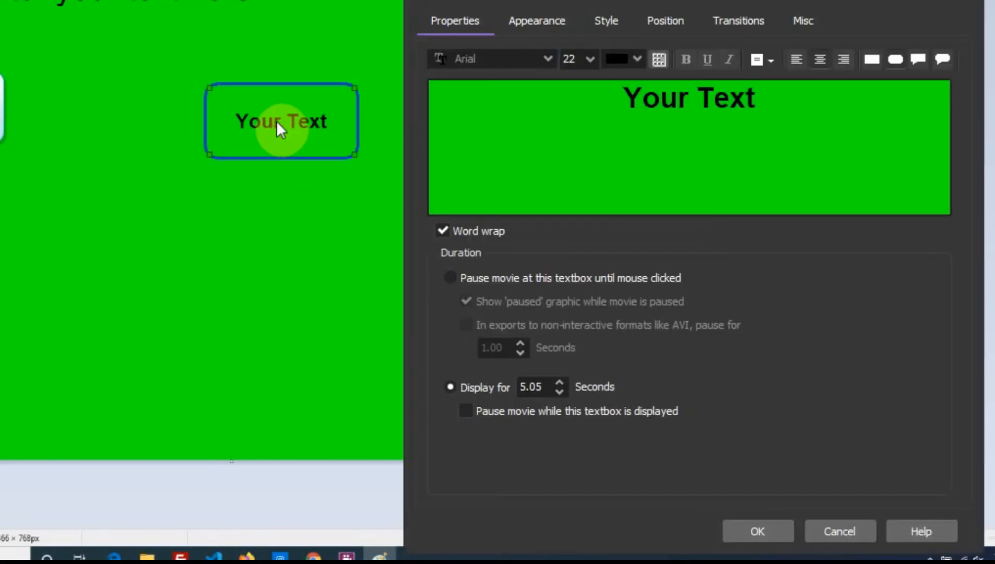
click(538, 21)
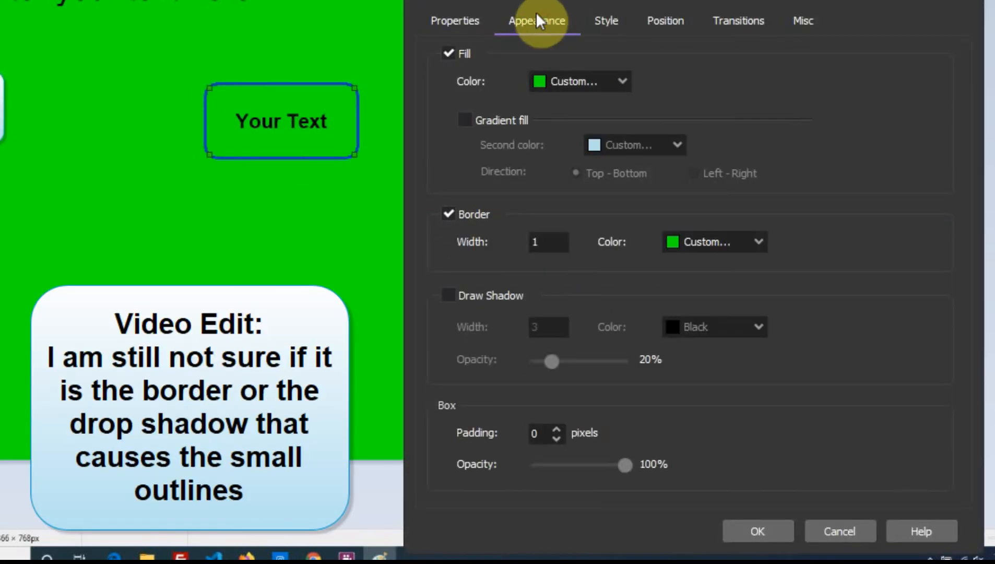
drag(551, 246, 516, 241)
text(2)
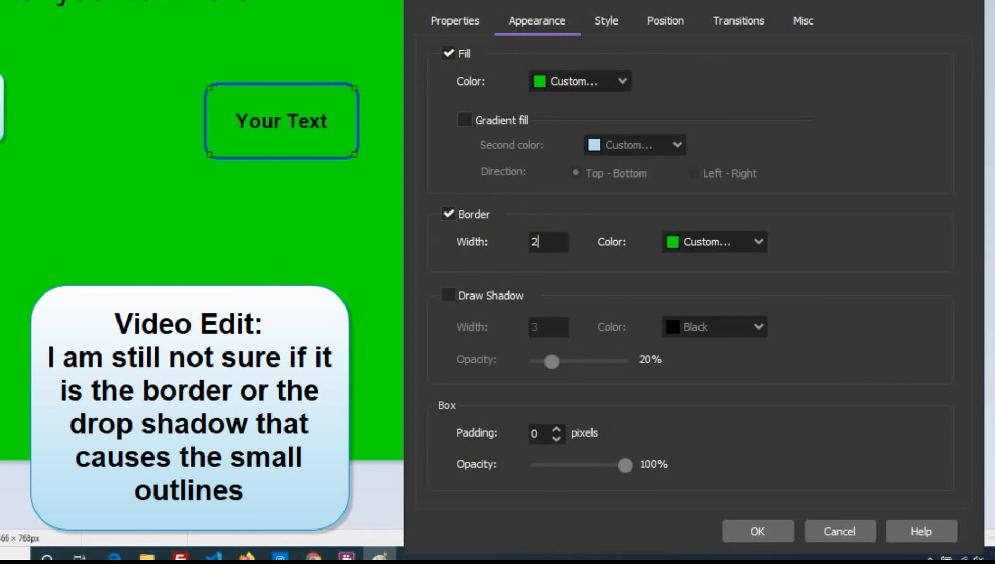
click(758, 531)
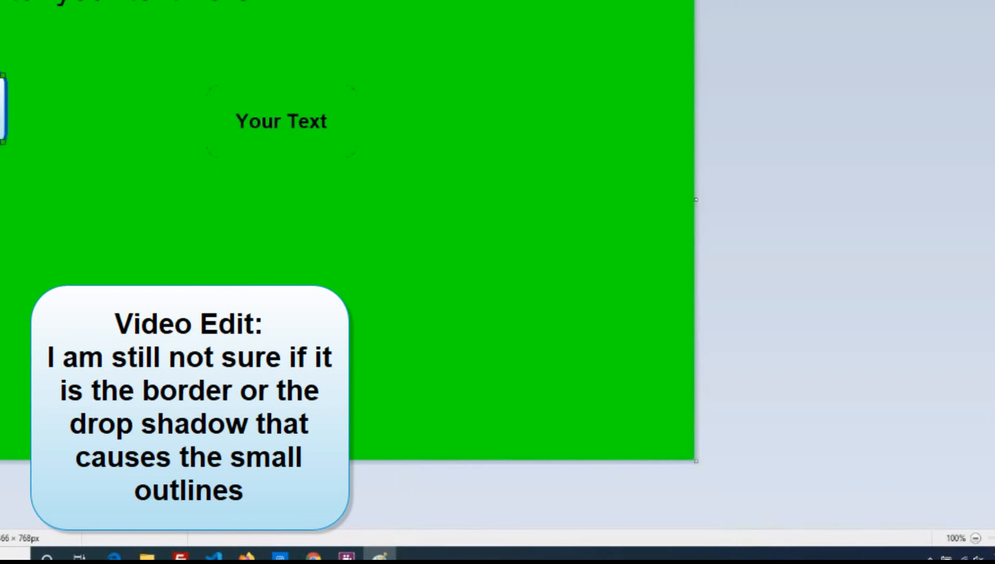
Step: Turn on the drop shadow of the green "Your Text" textbox and set the shadow opacity to 0%
drag(260, 138, 271, 120)
double_click(266, 112)
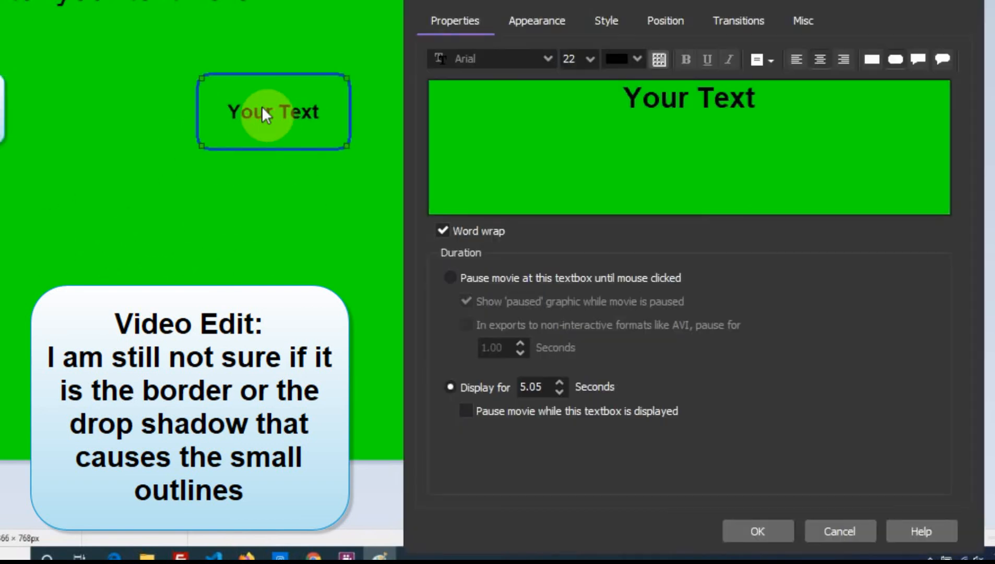
click(515, 22)
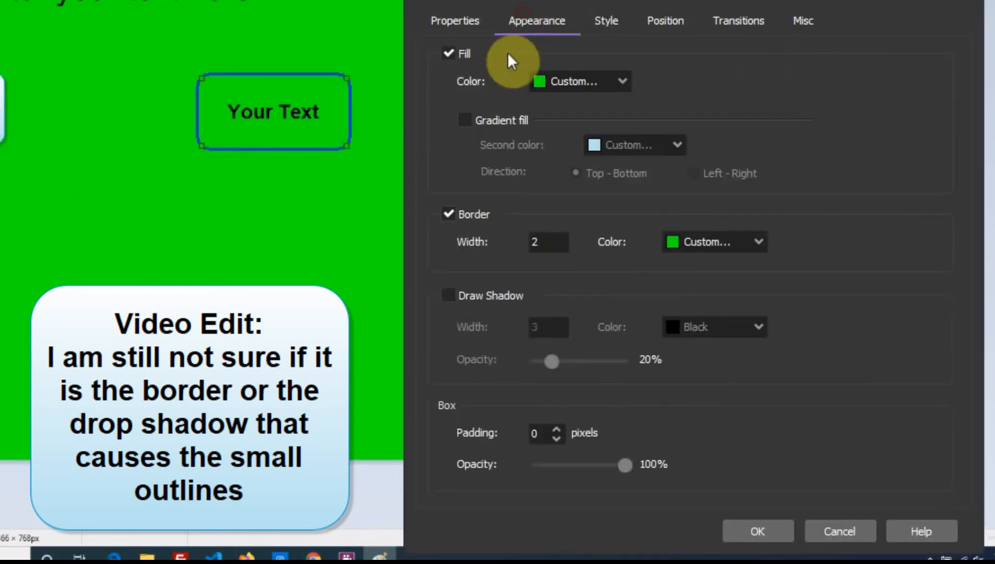
click(447, 295)
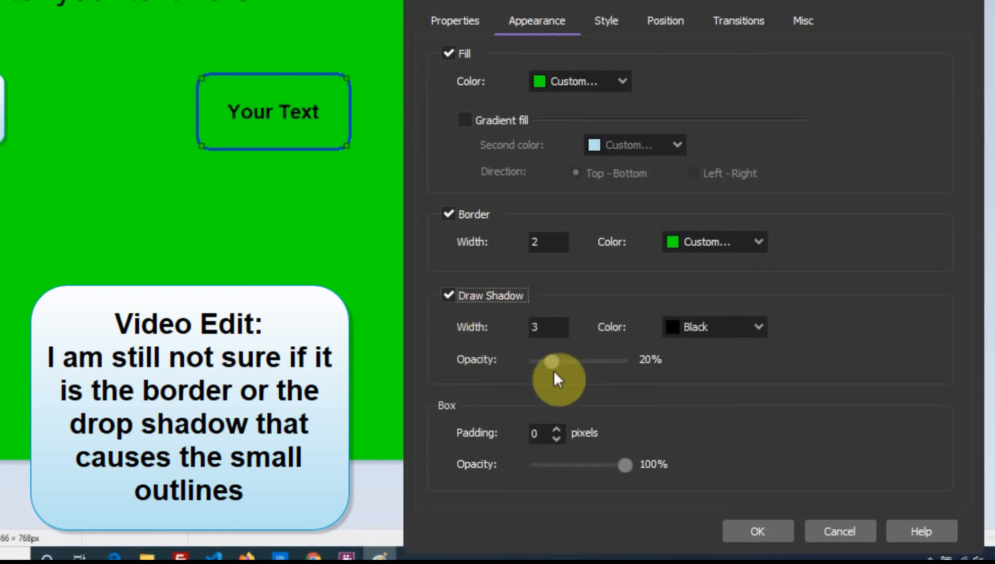
drag(547, 361, 513, 362)
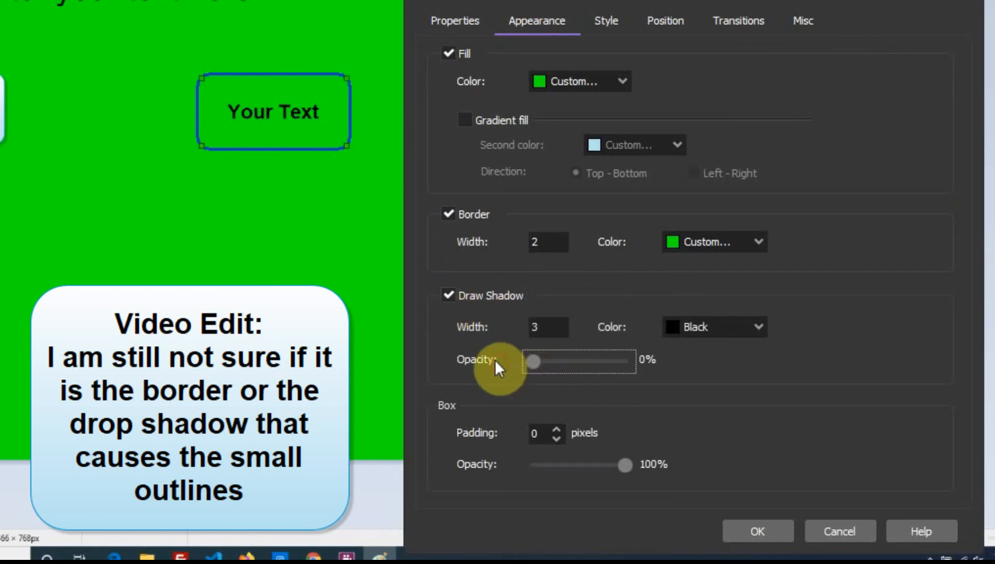
Step: Set the green textbox's shadow color to a custom green (Red 0, Green 233, Blue 0), adding it to the custom colors
click(758, 326)
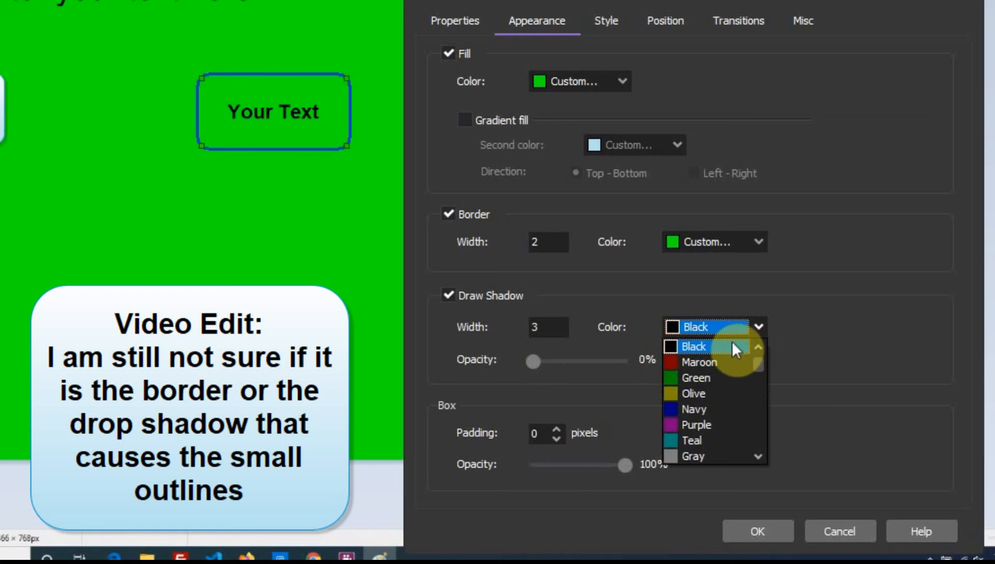
scroll(760, 368, up, 1)
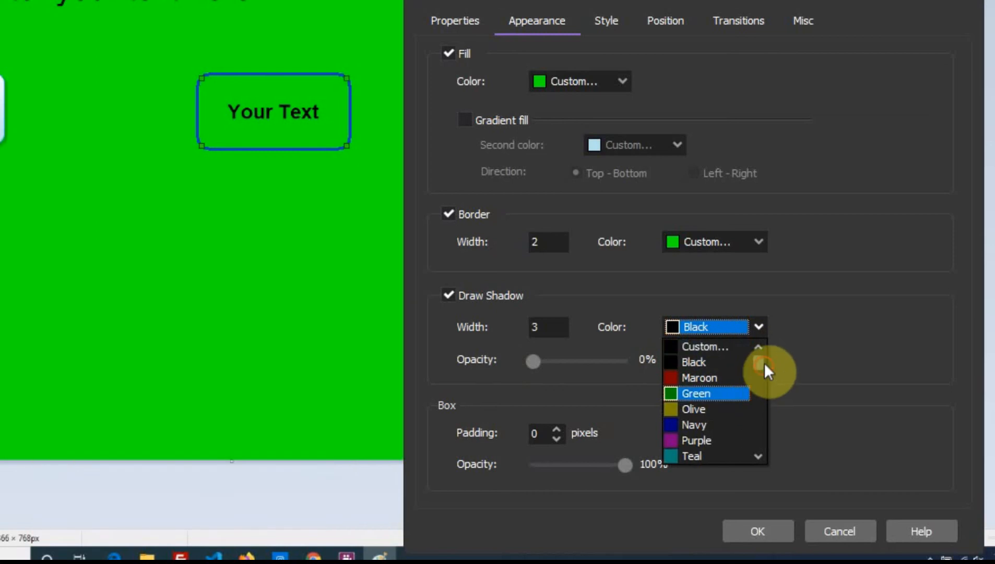
click(709, 346)
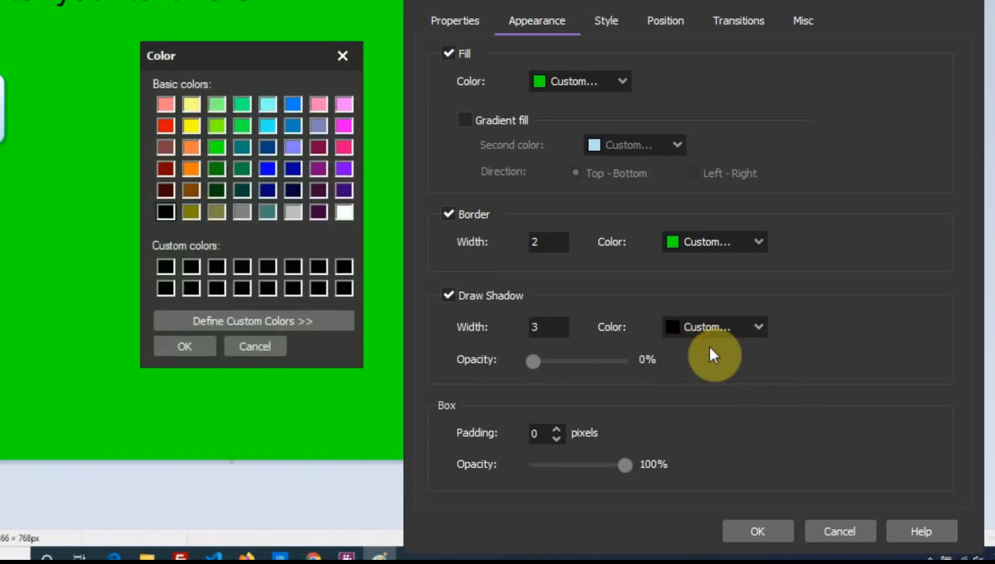
click(223, 320)
double_click(555, 301)
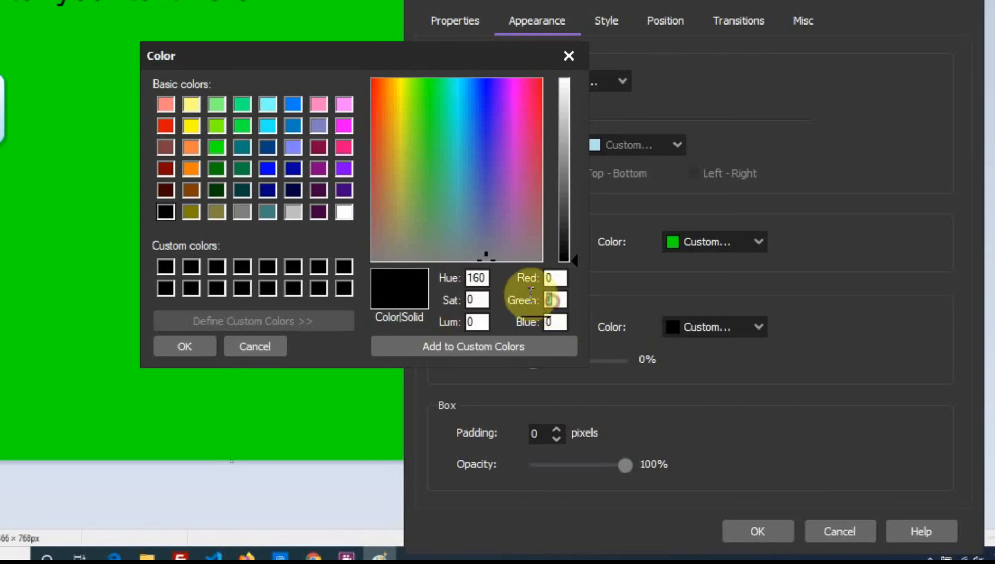
text(233)
click(501, 345)
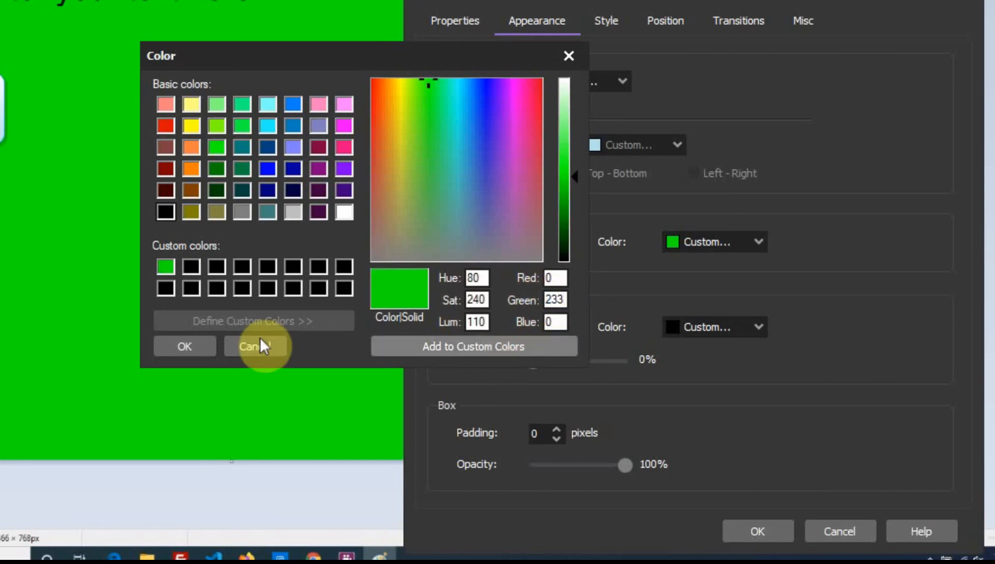
click(185, 346)
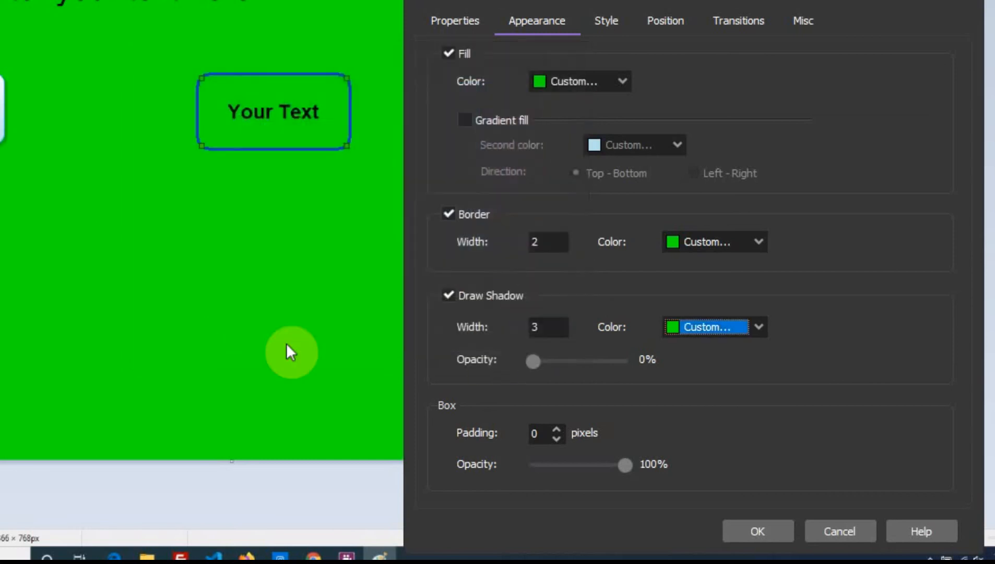
click(760, 531)
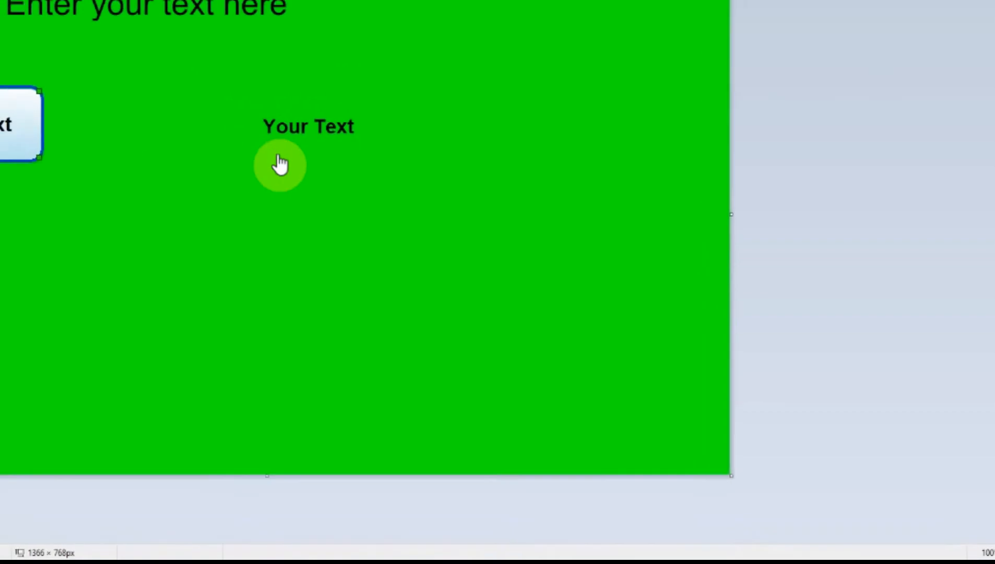
drag(286, 114, 257, 111)
drag(456, 193, 453, 194)
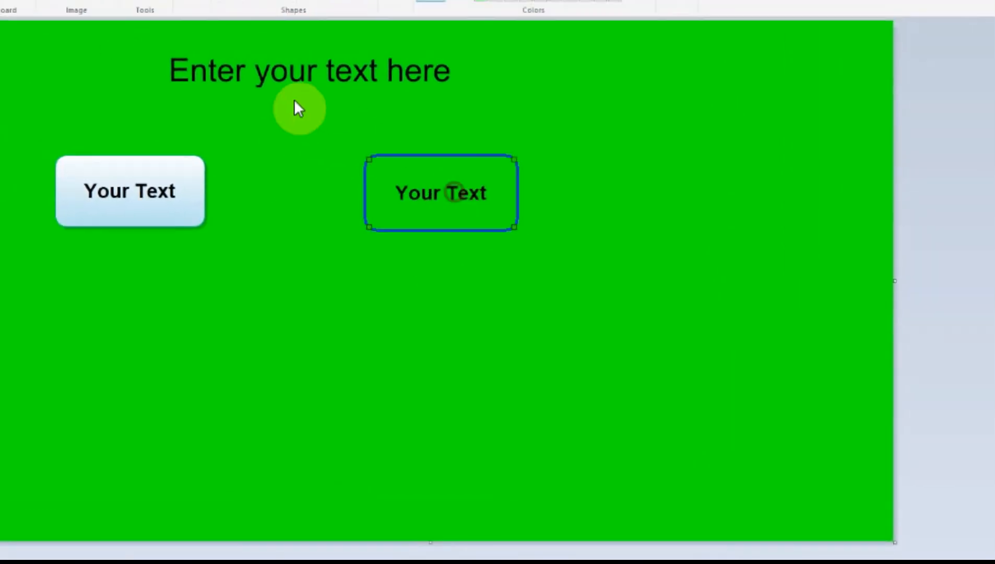
Step: Add two more lines, "line 2" and "line 3", below "Your Text" in the green textbox
double_click(425, 188)
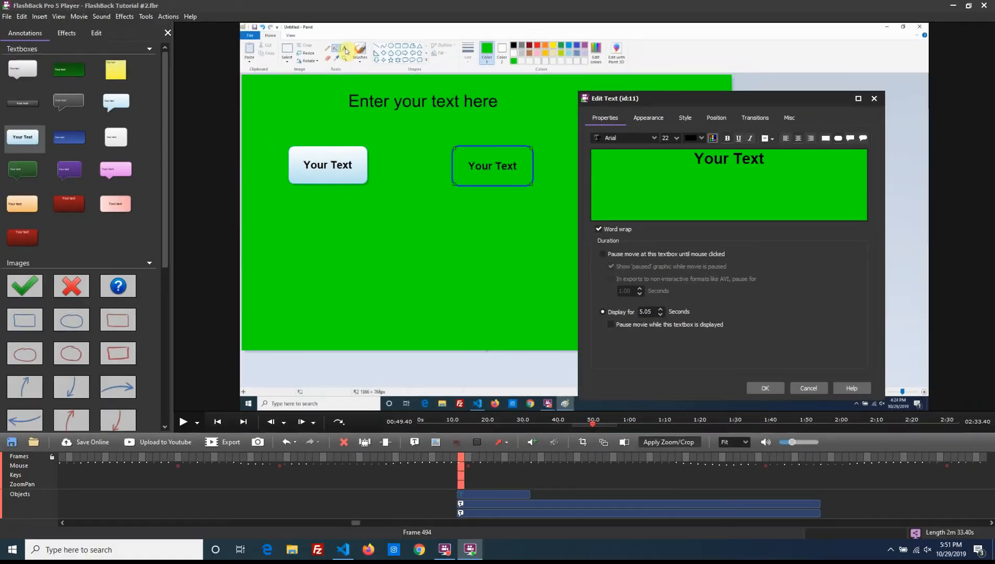
text(line)
text( 2 )
text(line 3)
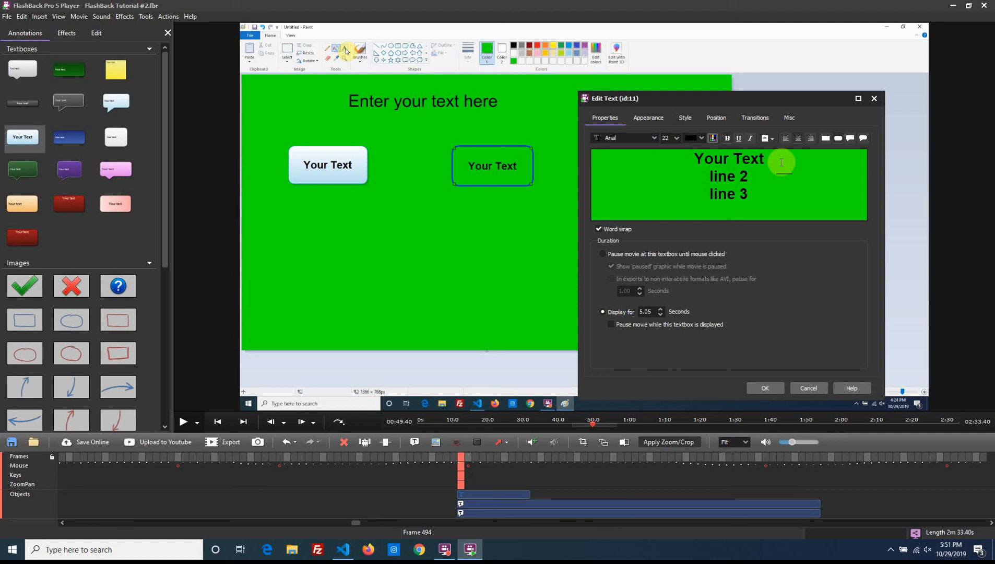
Step: Left-align "Your Text" and right-align "line 2" in the green textbox, keeping "line 3" centered
drag(765, 159, 678, 161)
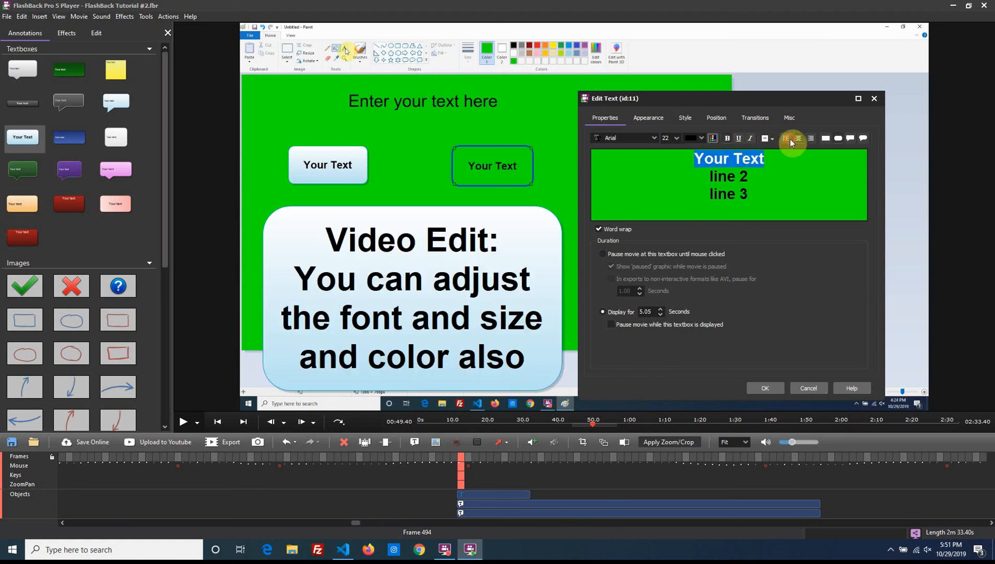
click(786, 139)
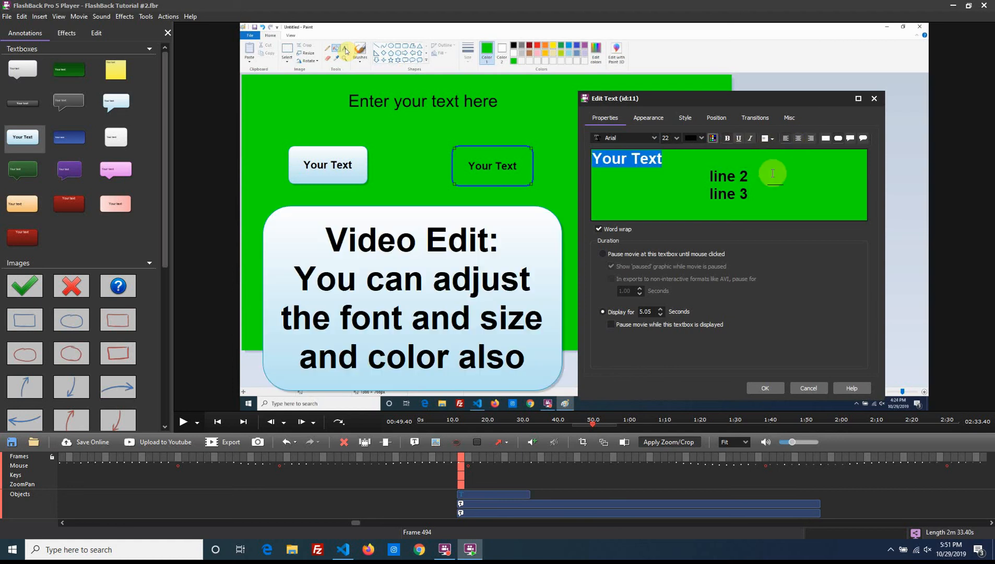
drag(760, 177, 698, 179)
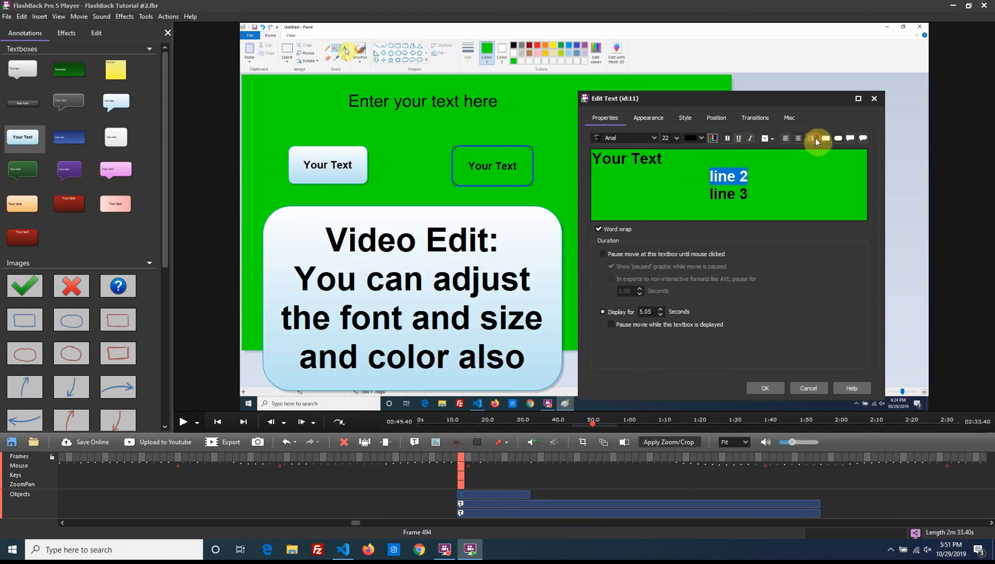
click(815, 138)
drag(755, 193, 689, 202)
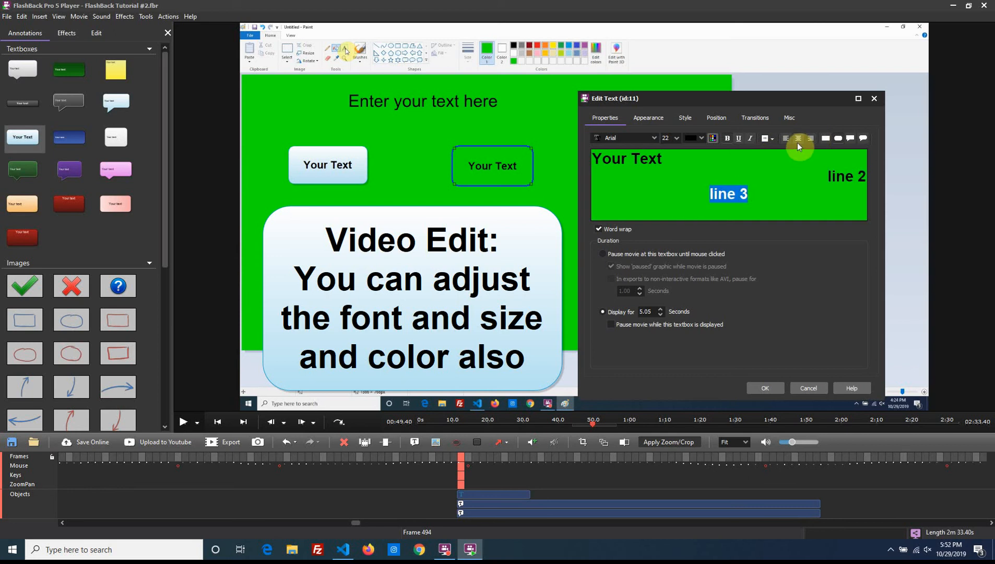
click(756, 389)
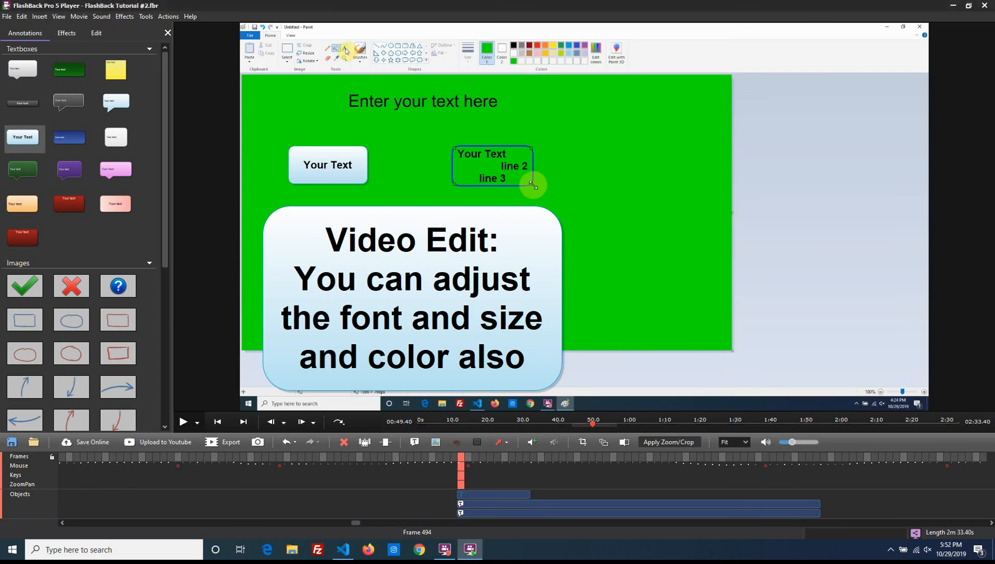
Step: Enlarge the green three-line textbox and the "Enter your text here" text on the canvas
drag(556, 200, 599, 265)
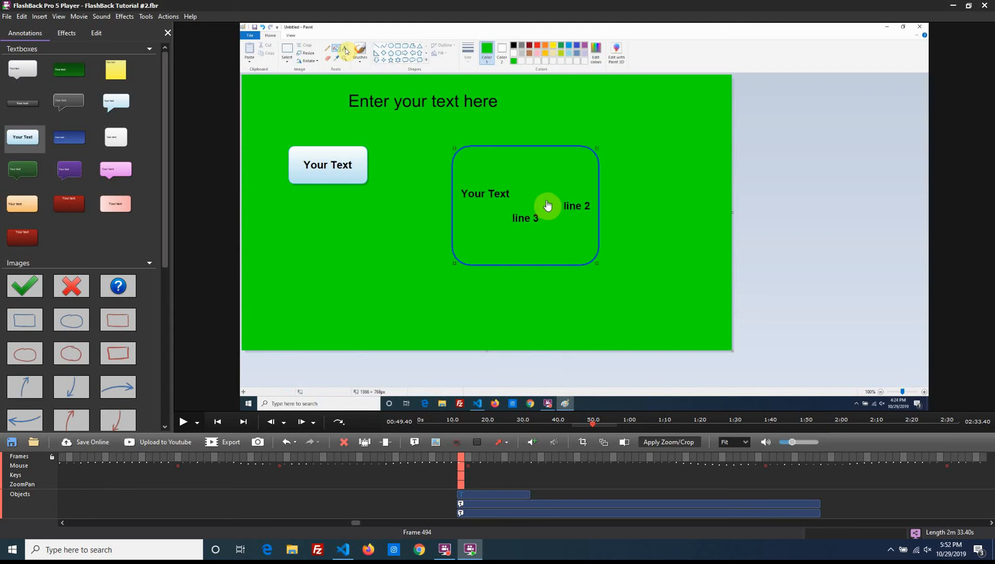
click(417, 104)
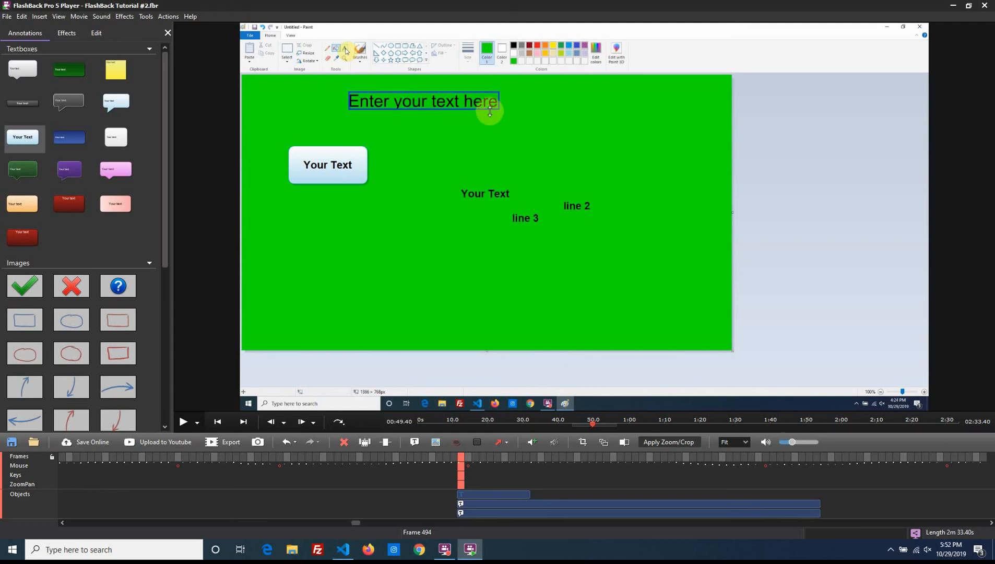
drag(488, 112, 471, 128)
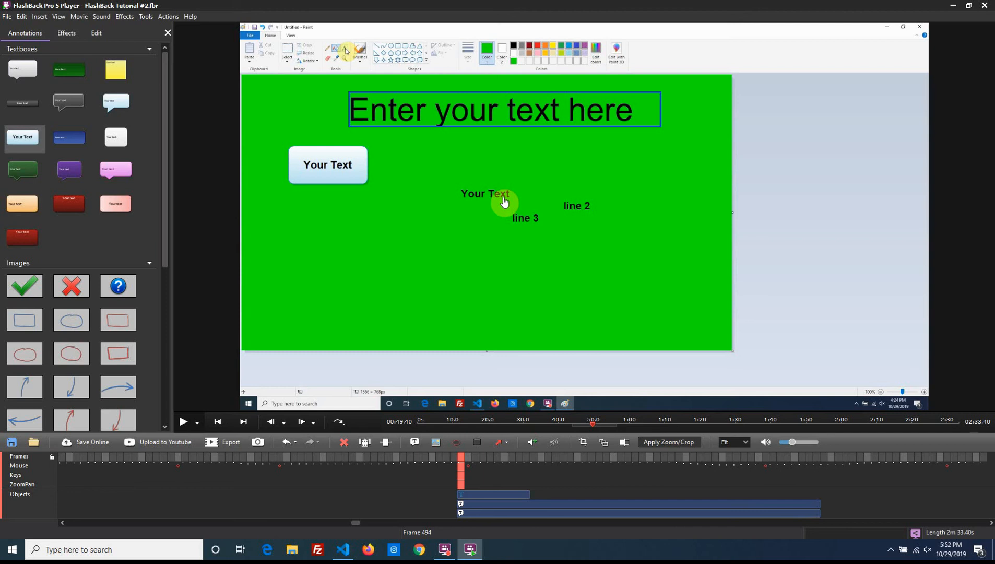
Step: Save the green three-line textbox's appearance as a new style named "newstyle"
click(529, 222)
double_click(529, 221)
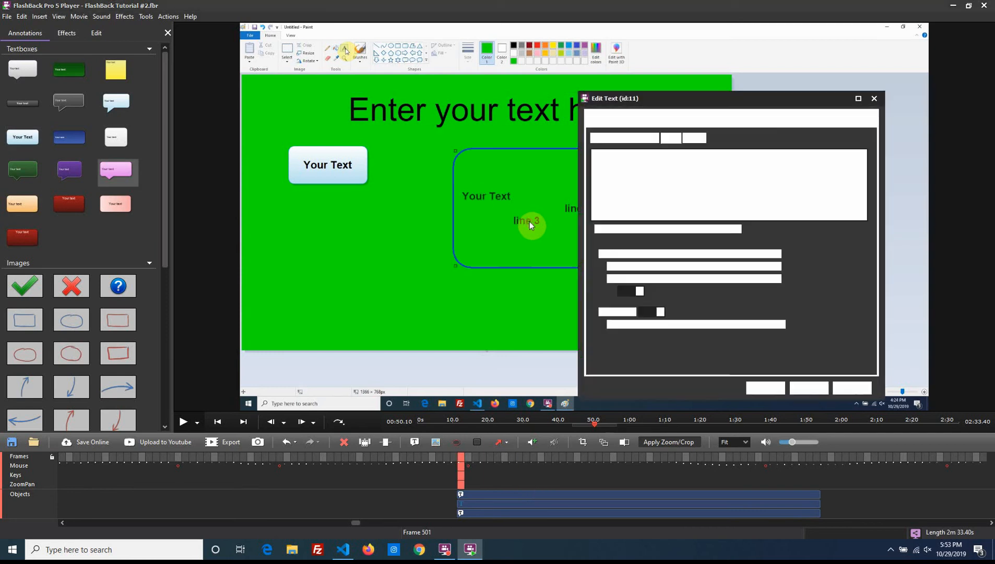
click(682, 117)
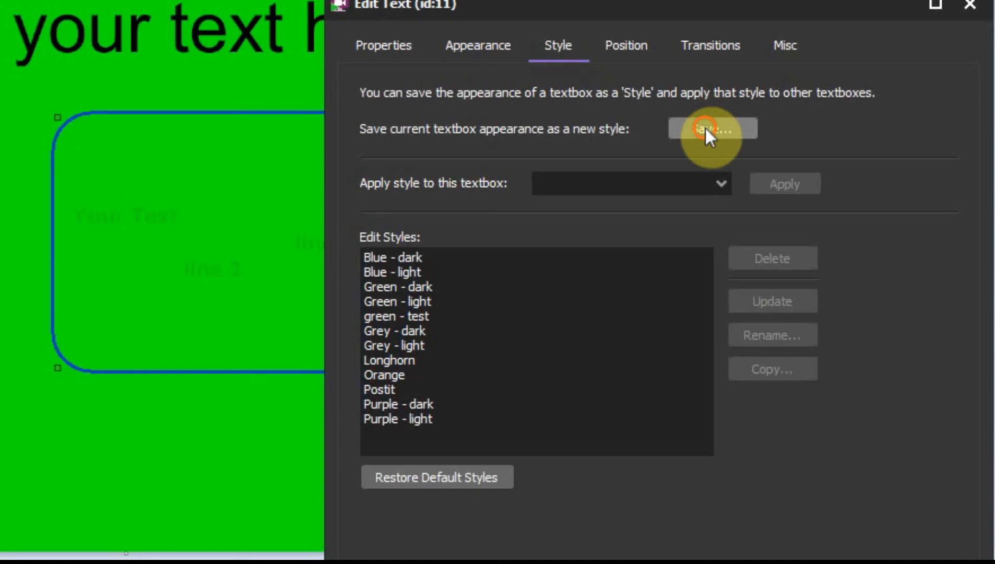
click(705, 127)
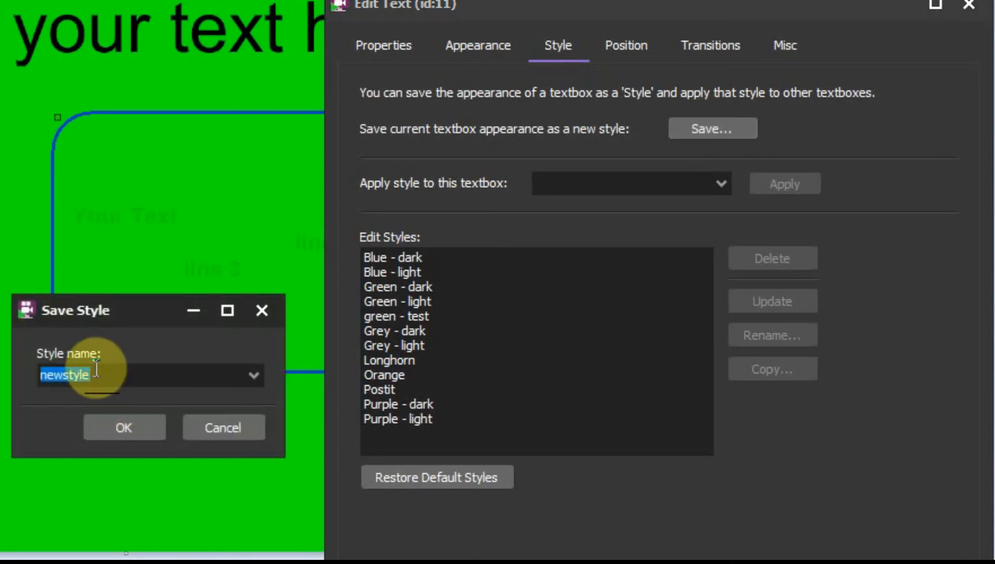
drag(113, 374, 79, 382)
click(133, 381)
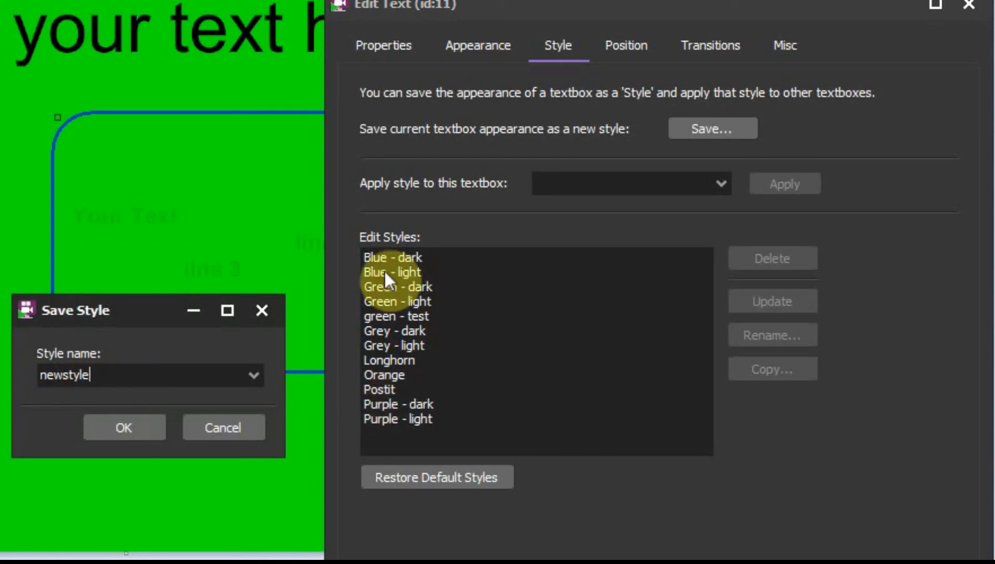
click(122, 435)
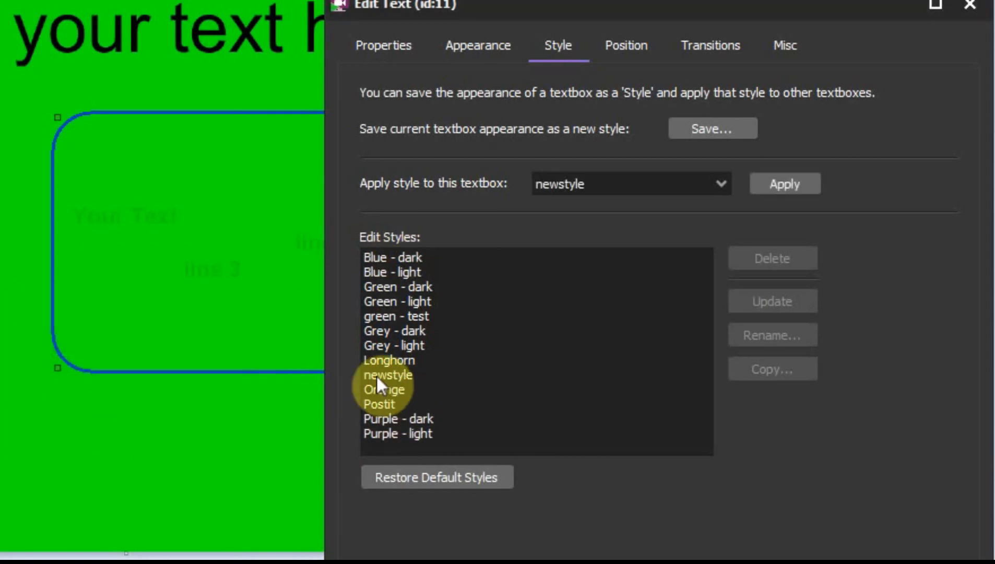
click(723, 563)
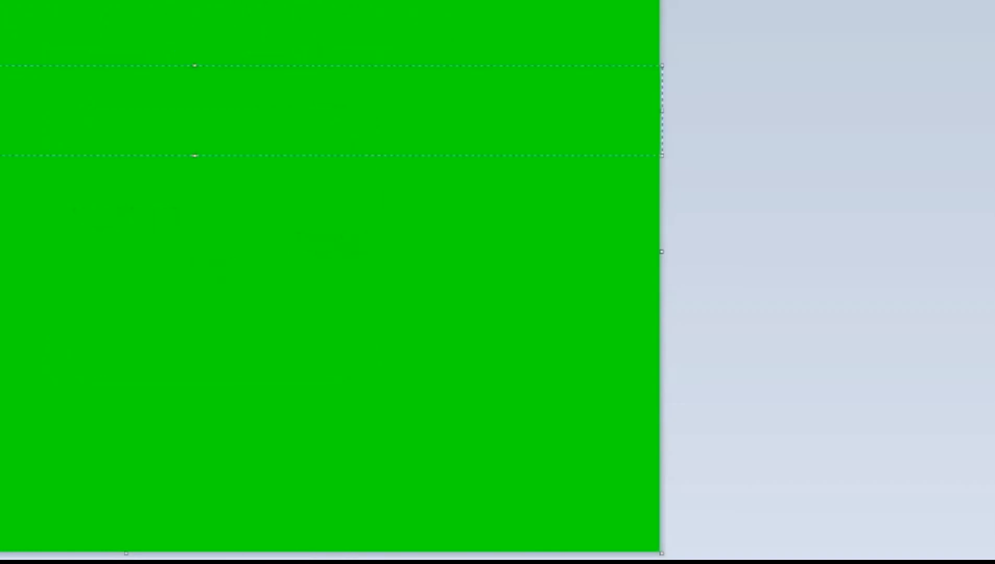
Step: Add a light-blue "Your Text" textbox to the later frame of the movie and apply the "newstyle" style to it
drag(0, 305, 100, 329)
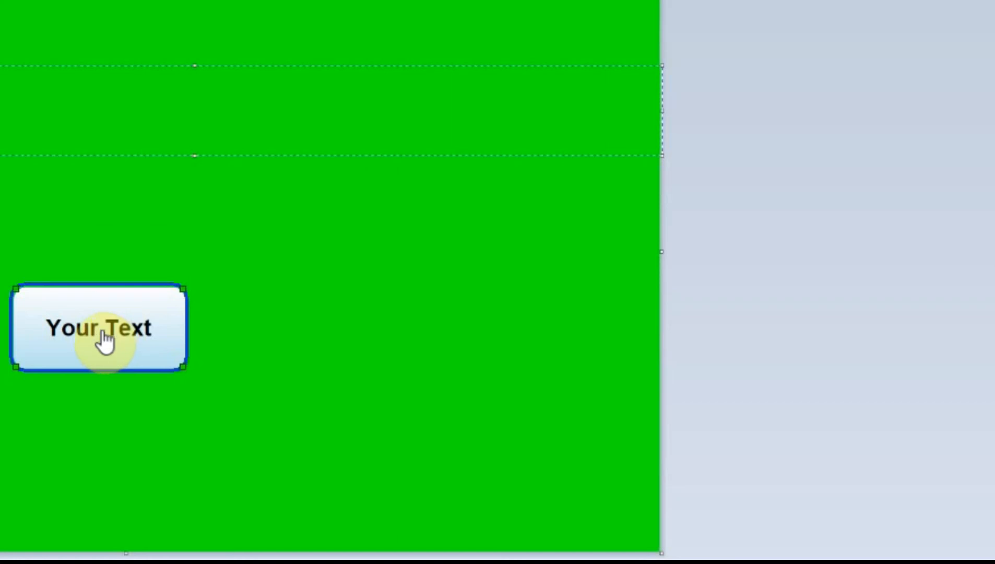
double_click(96, 326)
click(568, 40)
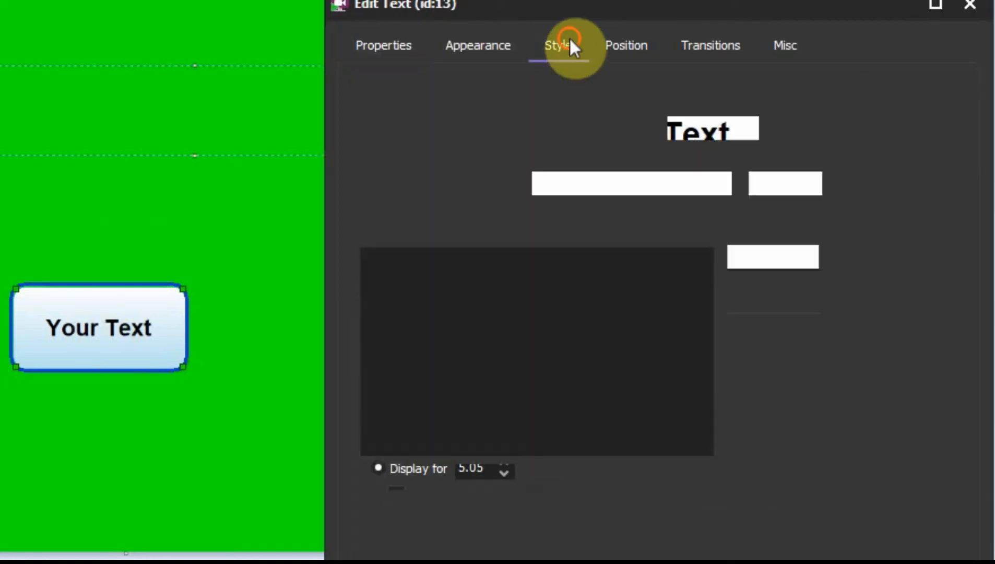
click(395, 374)
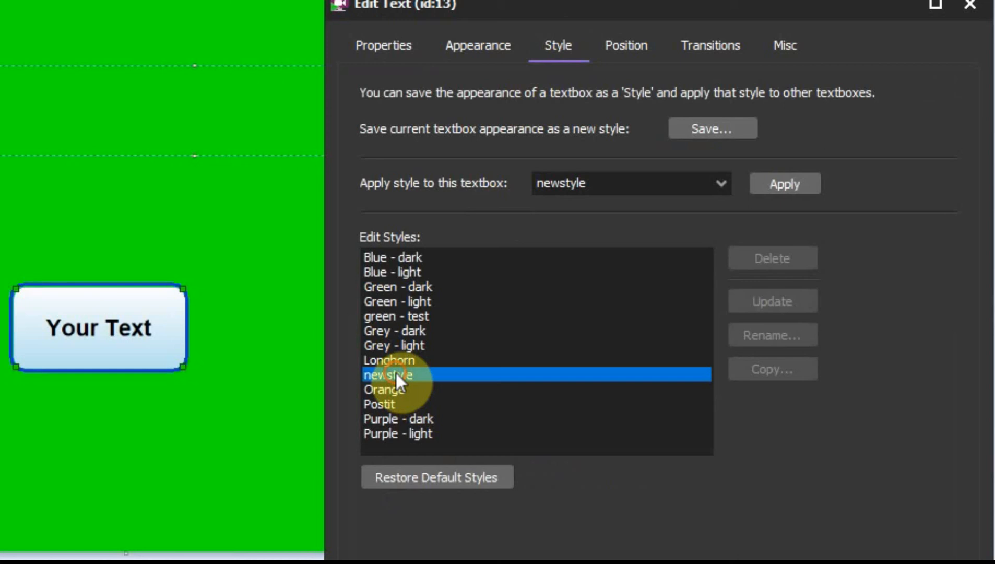
click(769, 184)
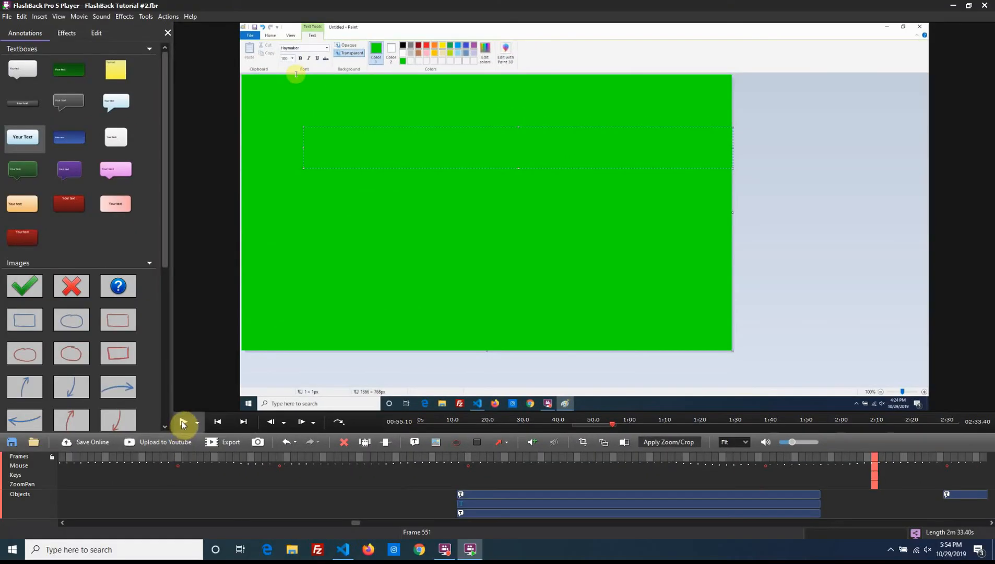
Step: Play the movie through the newly styled "Your Text" textbox, pause it, and select the textbox to check its look
click(87, 460)
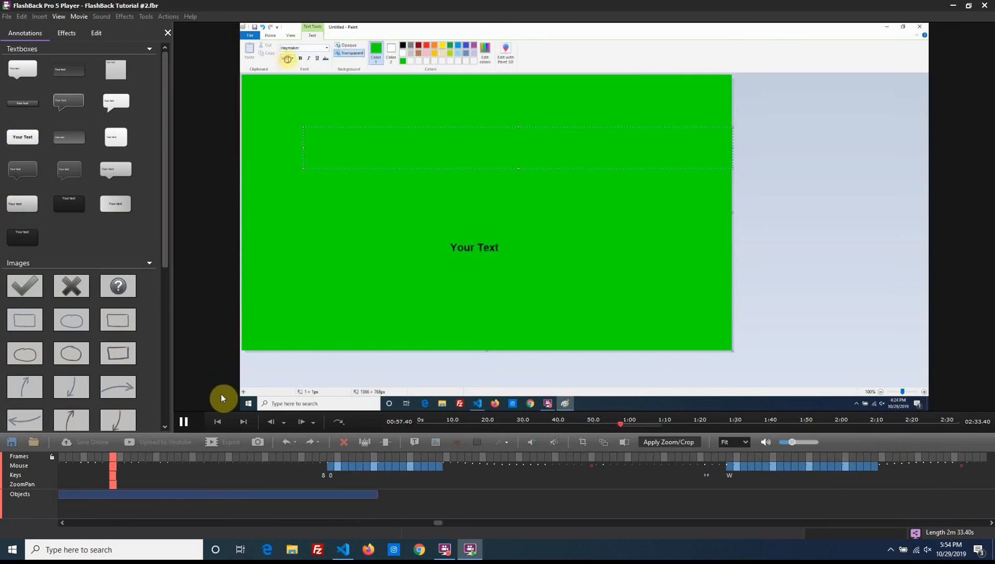
click(185, 422)
click(457, 246)
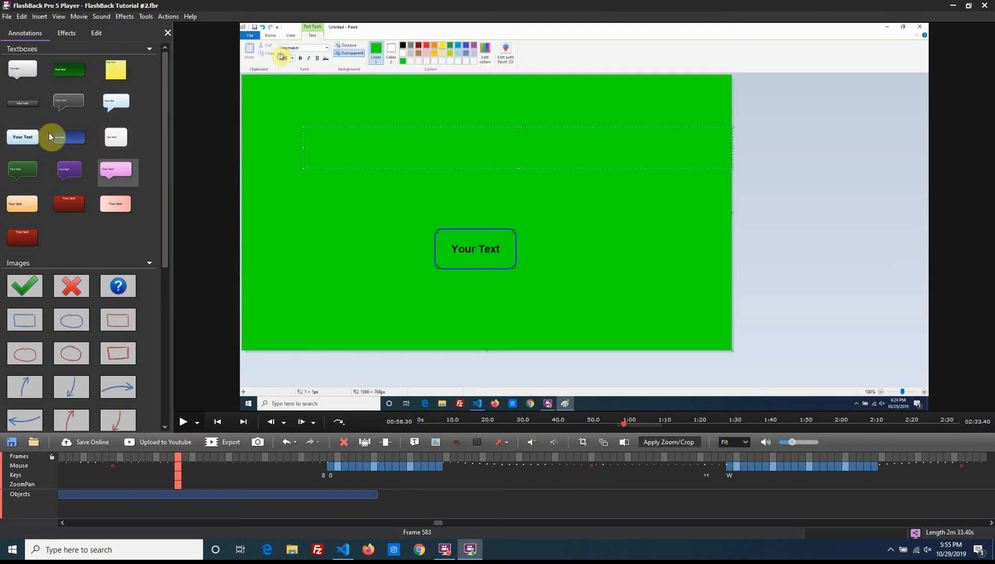
Step: Place another light-blue "Your Text" textbox near the green canvas's upper-left corner for comparison and delete it
drag(24, 137, 294, 107)
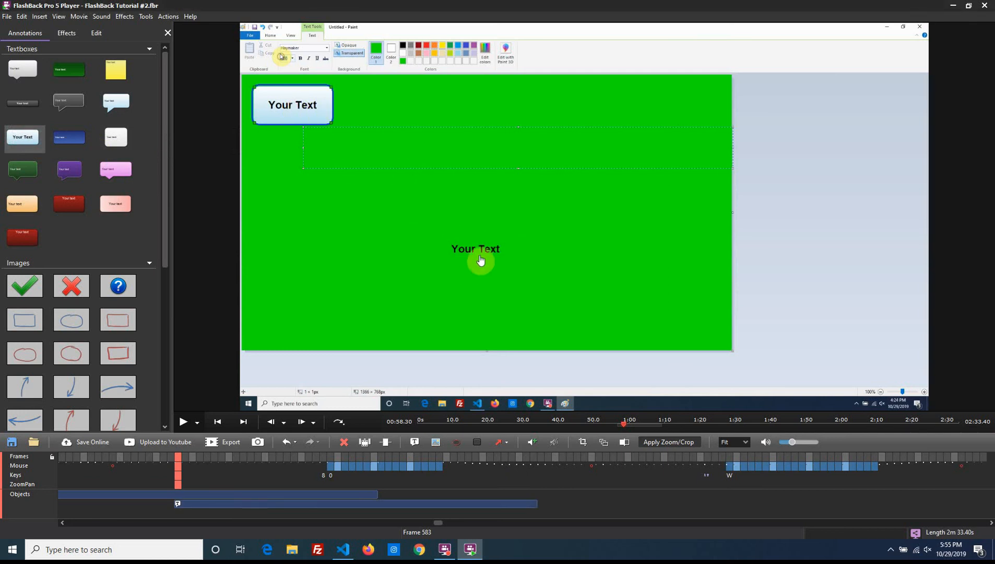
right_click(300, 108)
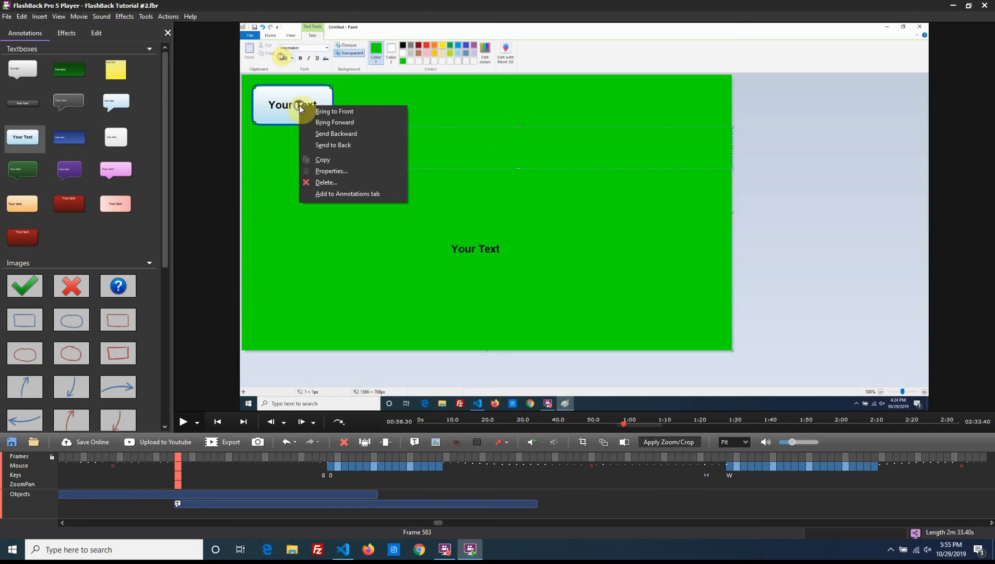
click(335, 181)
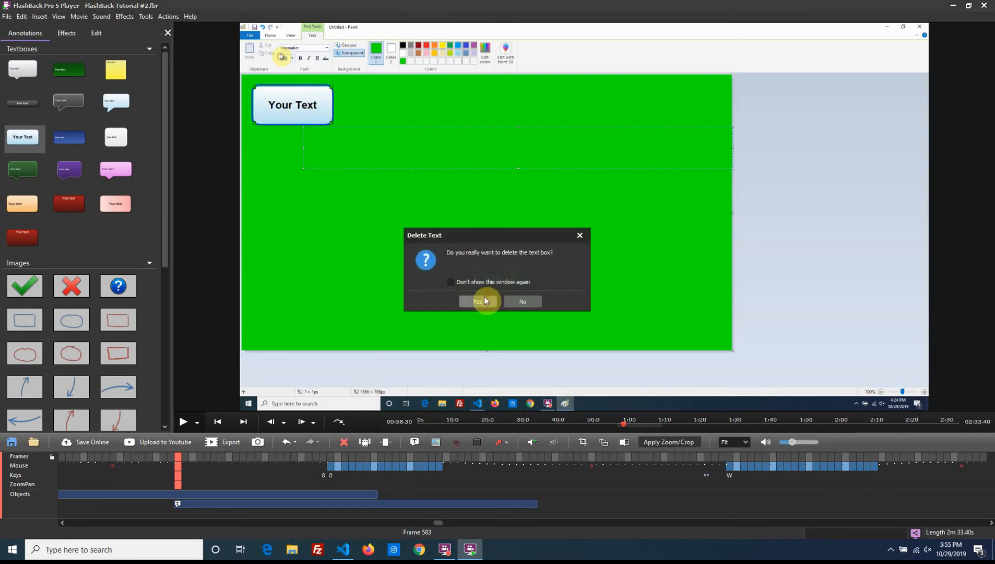
click(475, 301)
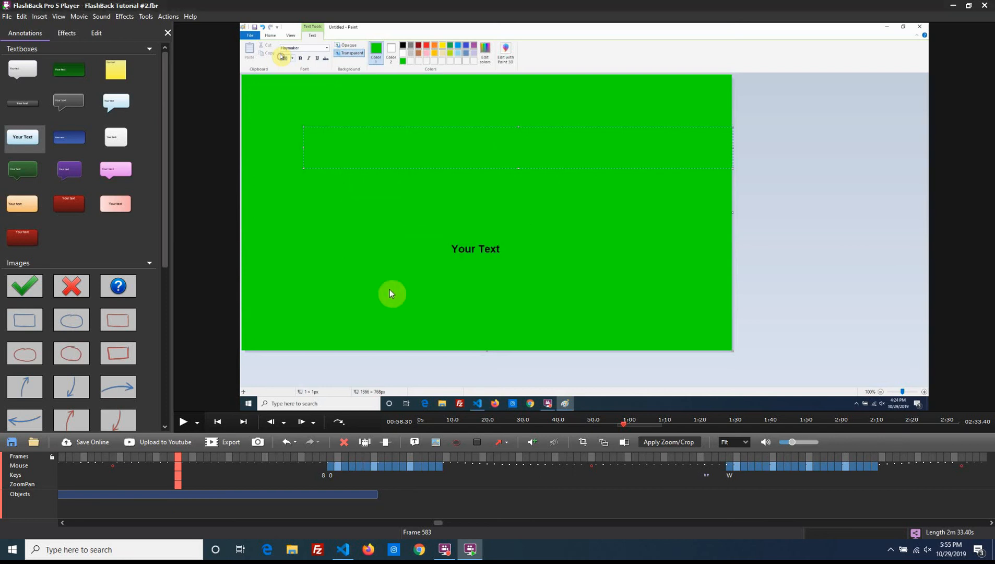